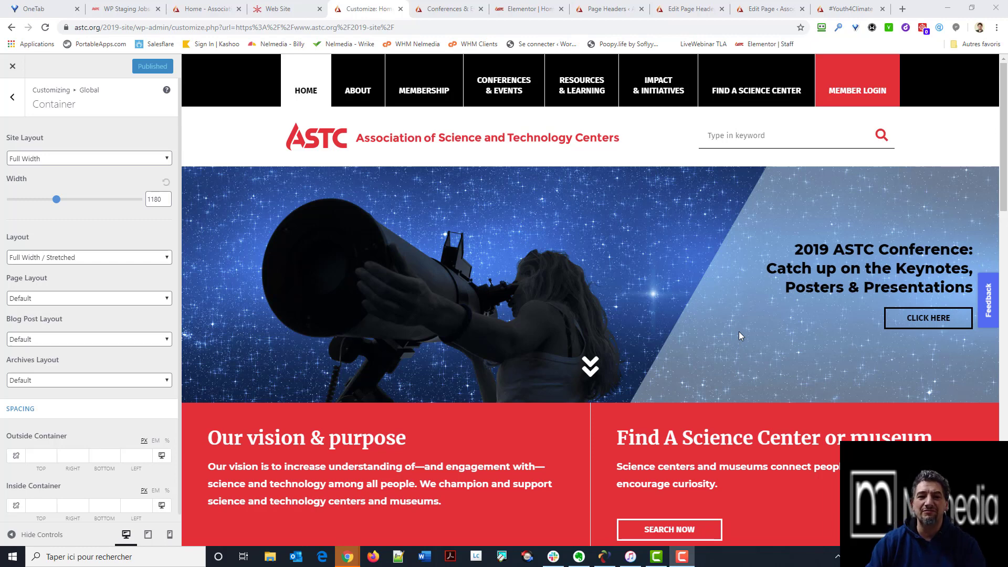
# Step: Examine the layout and content width of the existing astc.org home page
pyautogui.click(216, 9)
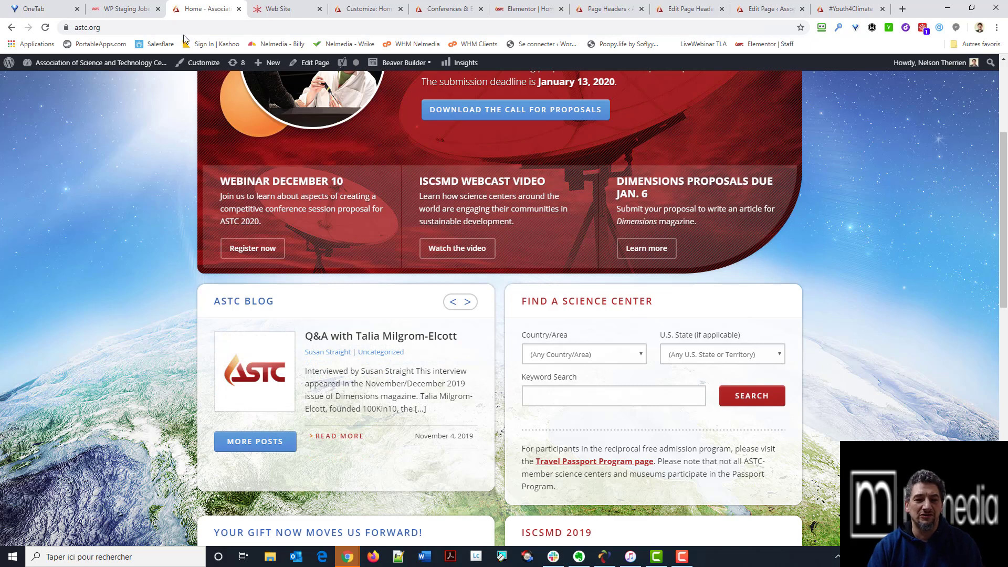
pyautogui.scroll(4, 157, 266)
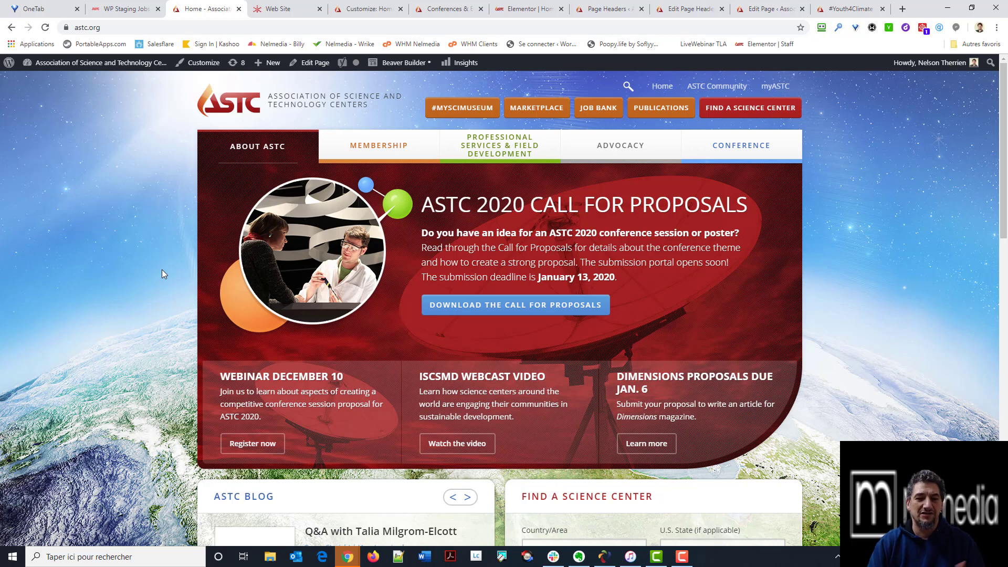
pyautogui.scroll(-4, 193, 307)
pyautogui.scroll(-2, 191, 308)
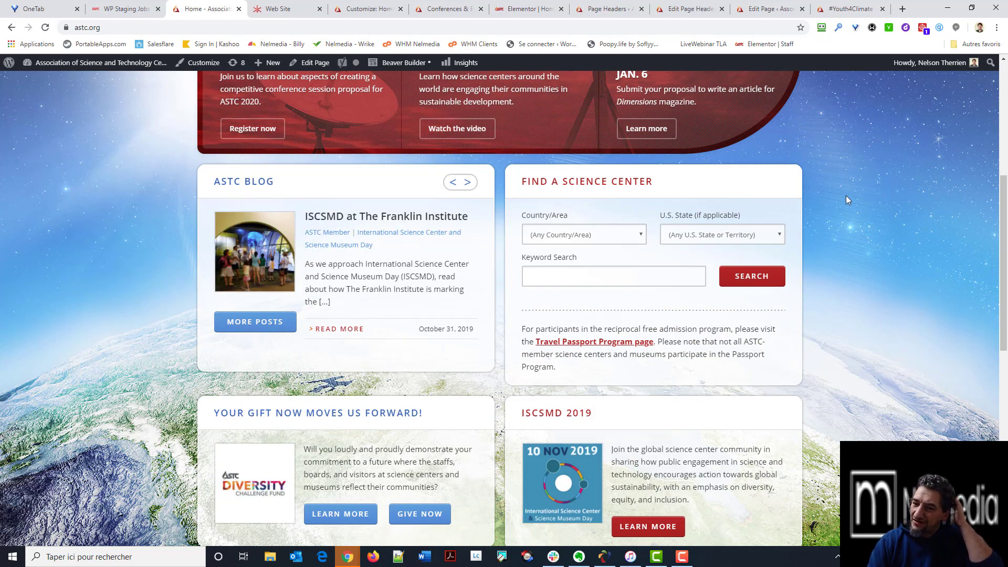
pyautogui.scroll(6, 888, 178)
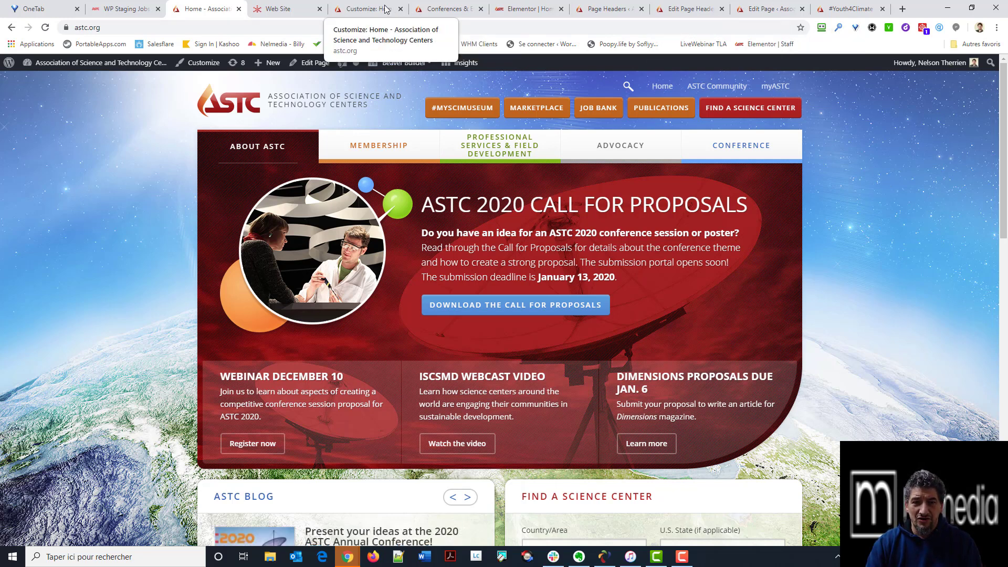
# Step: Compare the new site's Conferences & Events page layout with the home page previewed full-screen in Elementor
pyautogui.click(433, 9)
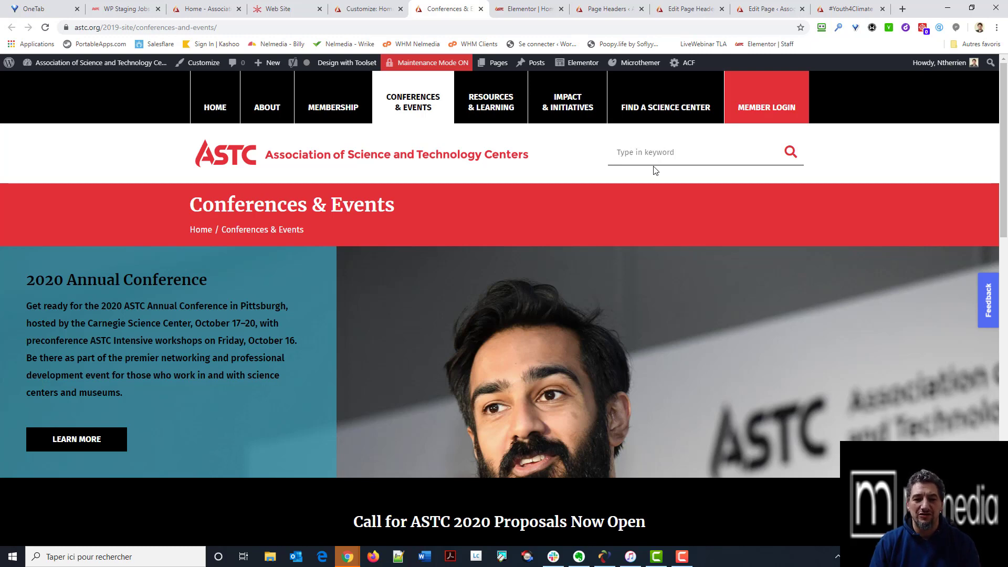
pyautogui.scroll(-15, 654, 169)
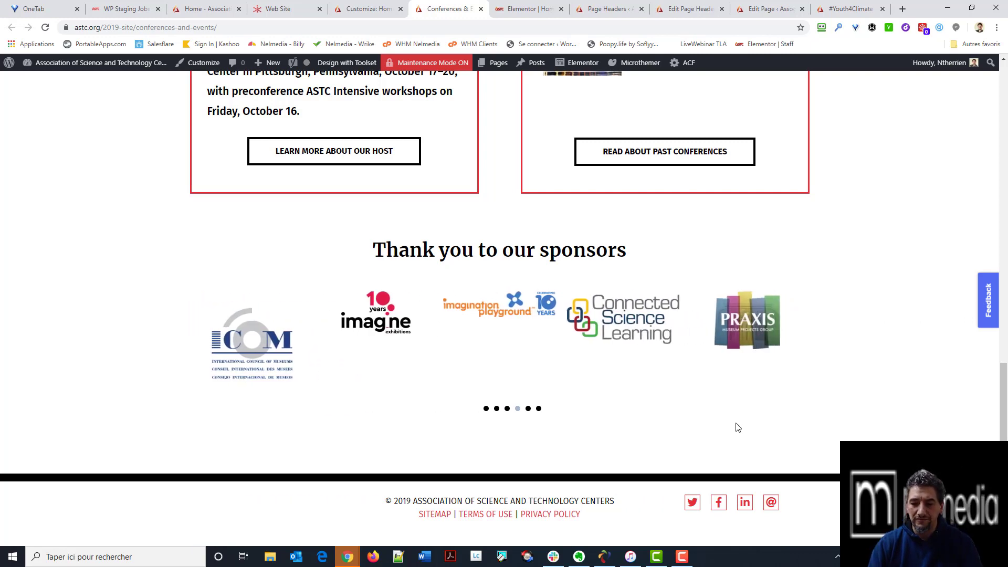
pyautogui.press('Home')
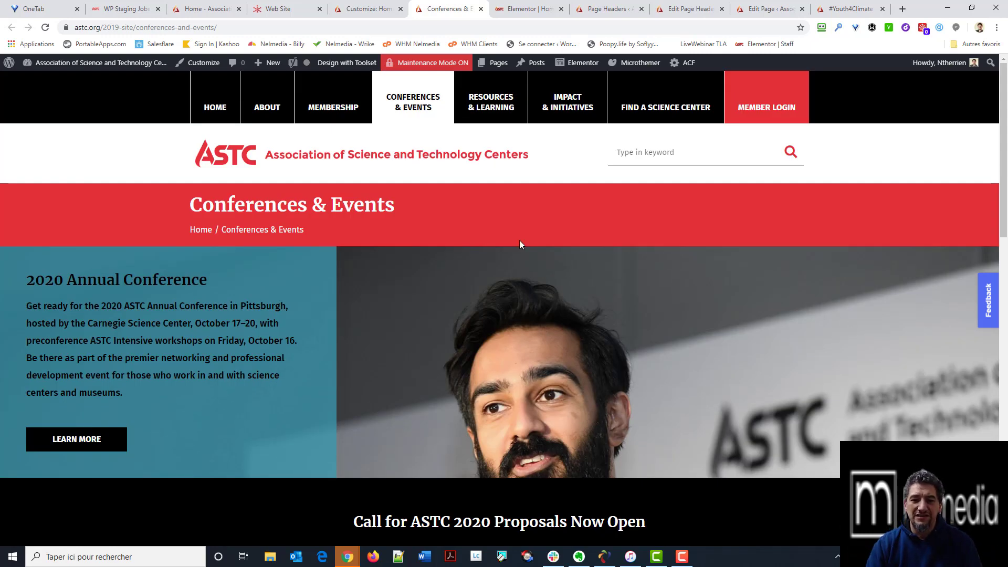
pyautogui.click(532, 10)
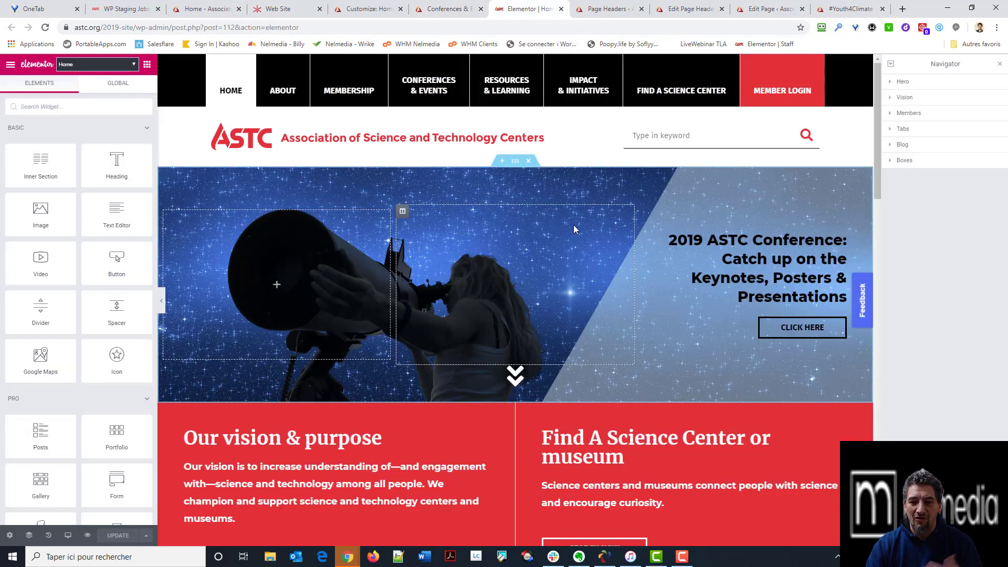
pyautogui.click(161, 301)
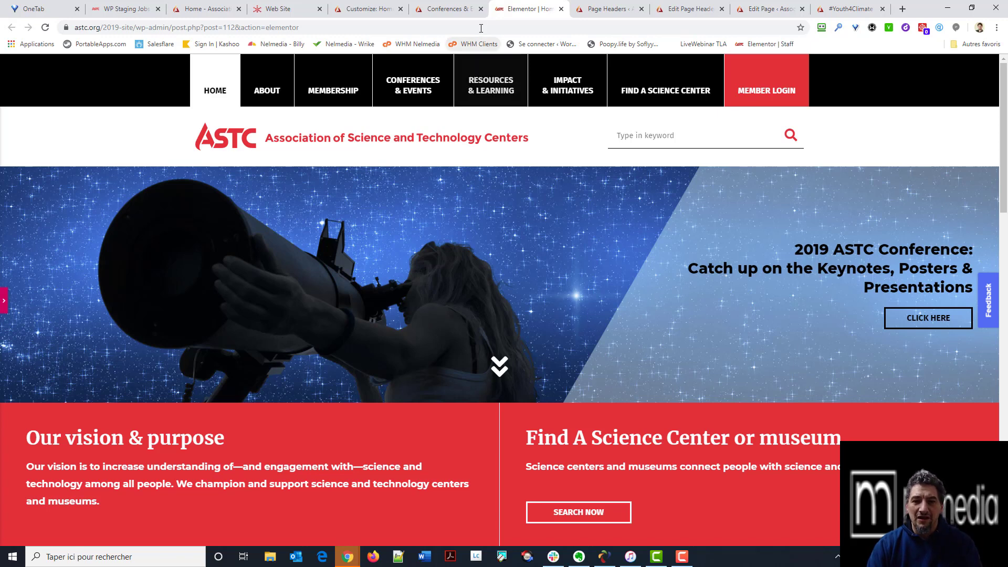
pyautogui.click(443, 9)
pyautogui.scroll(-6, 565, 251)
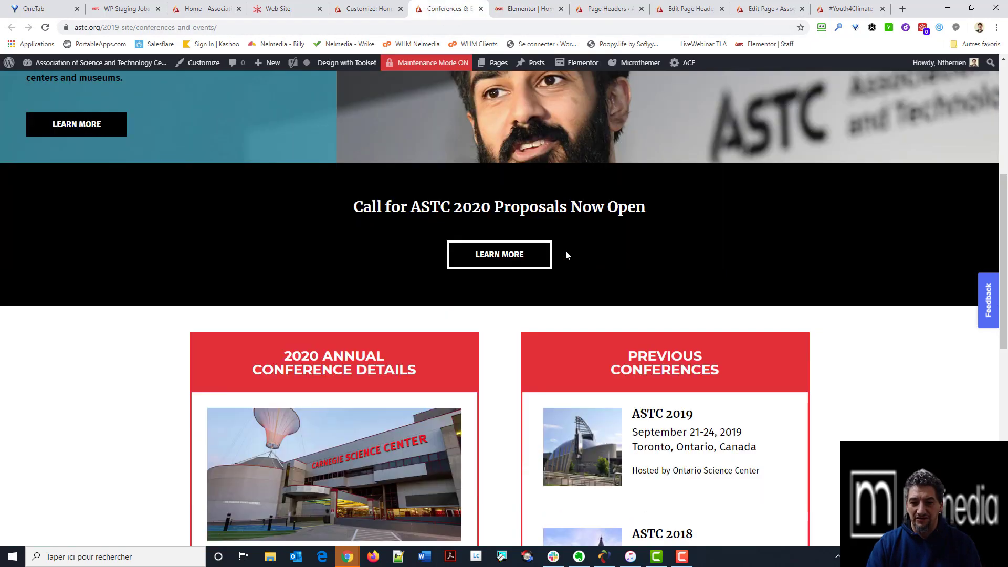
pyautogui.scroll(5, 565, 250)
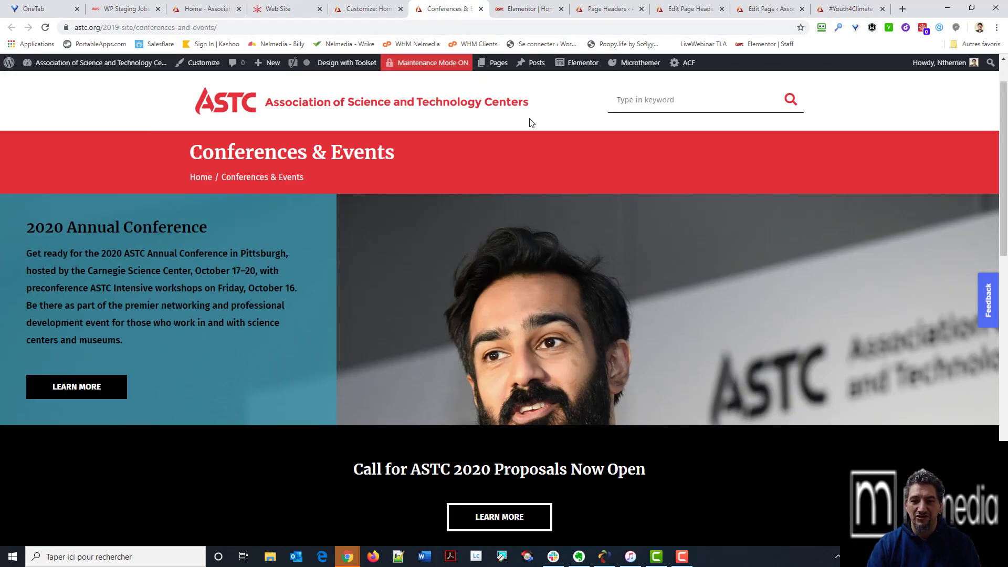
pyautogui.scroll(1, 561, 251)
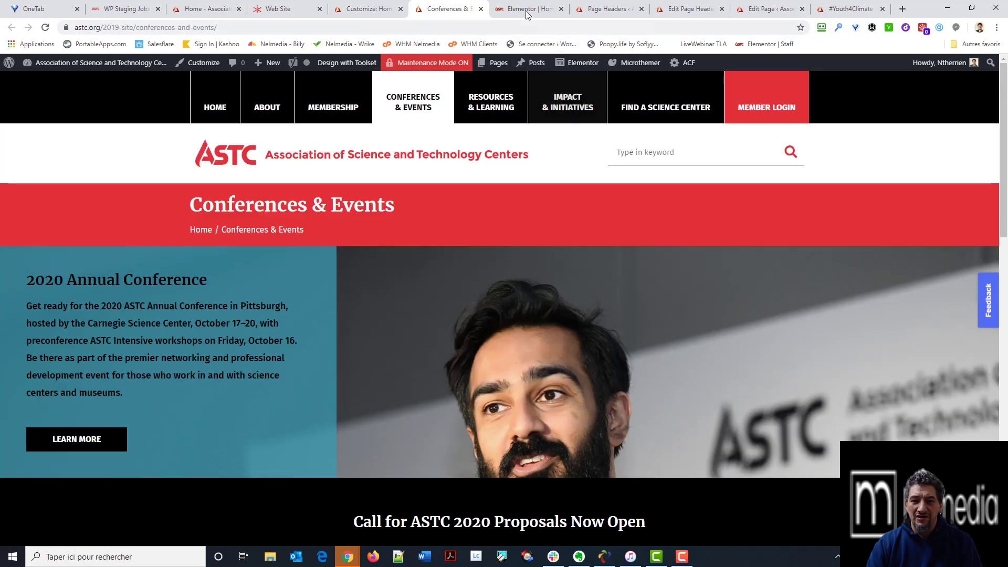
# Step: Set the Hero section's content width to Boxed on the Elementor home page and preview it full-screen
pyautogui.click(527, 9)
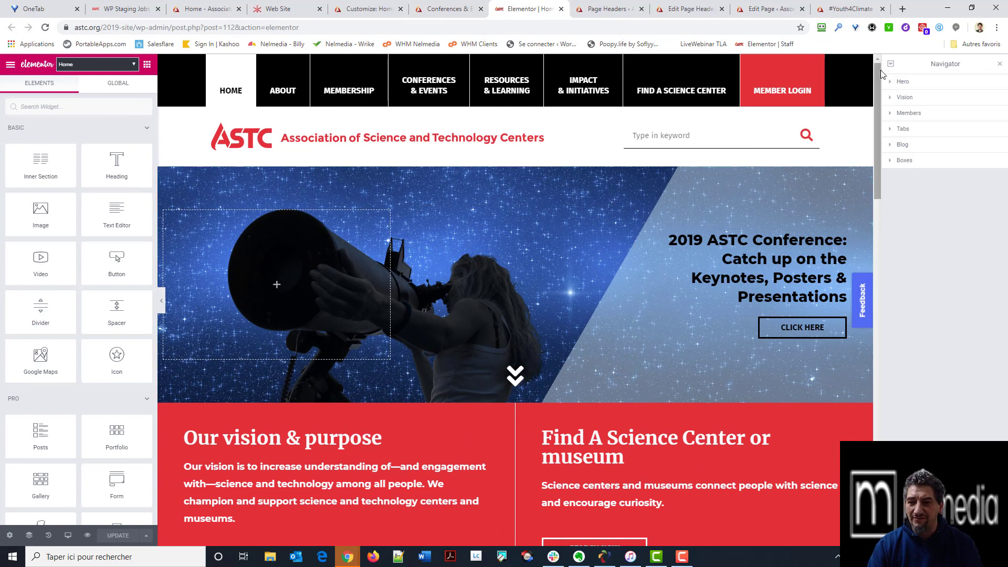
pyautogui.click(902, 81)
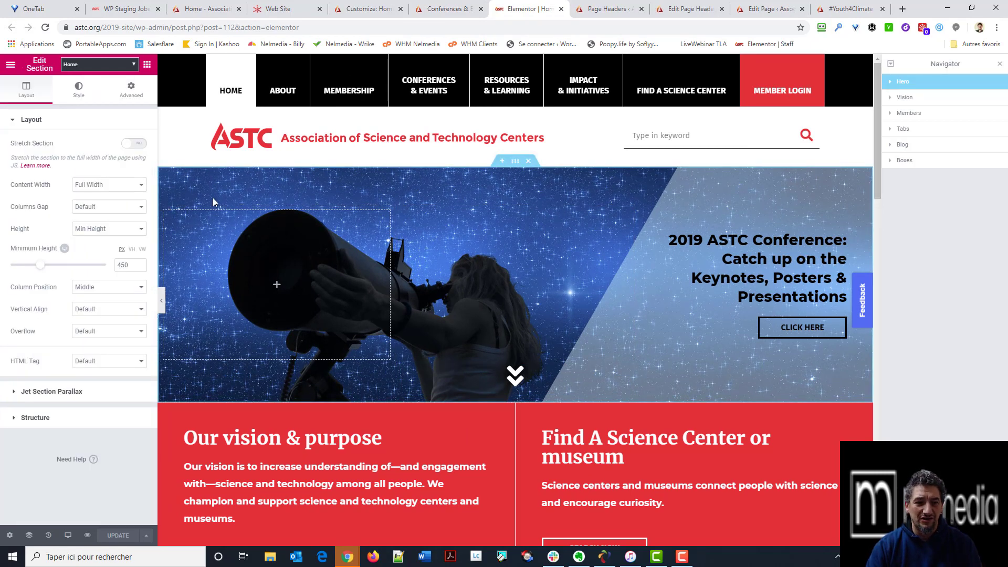
pyautogui.click(97, 187)
pyautogui.click(98, 197)
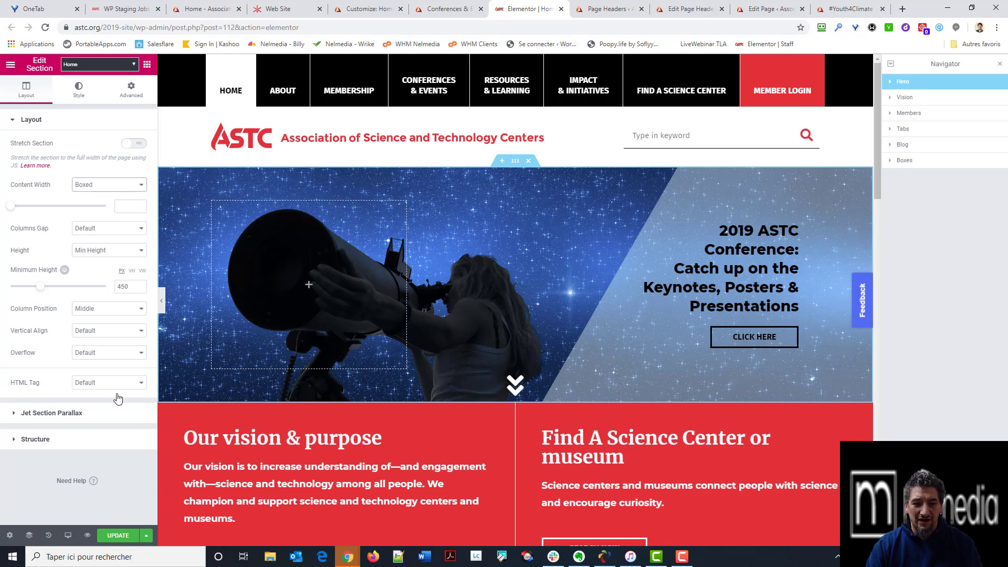
pyautogui.click(163, 301)
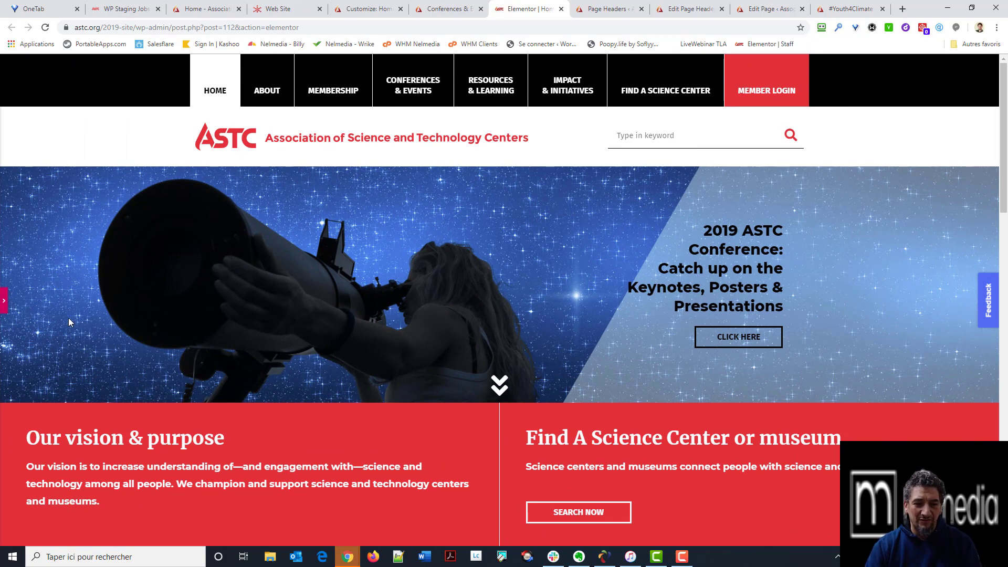
pyautogui.click(5, 301)
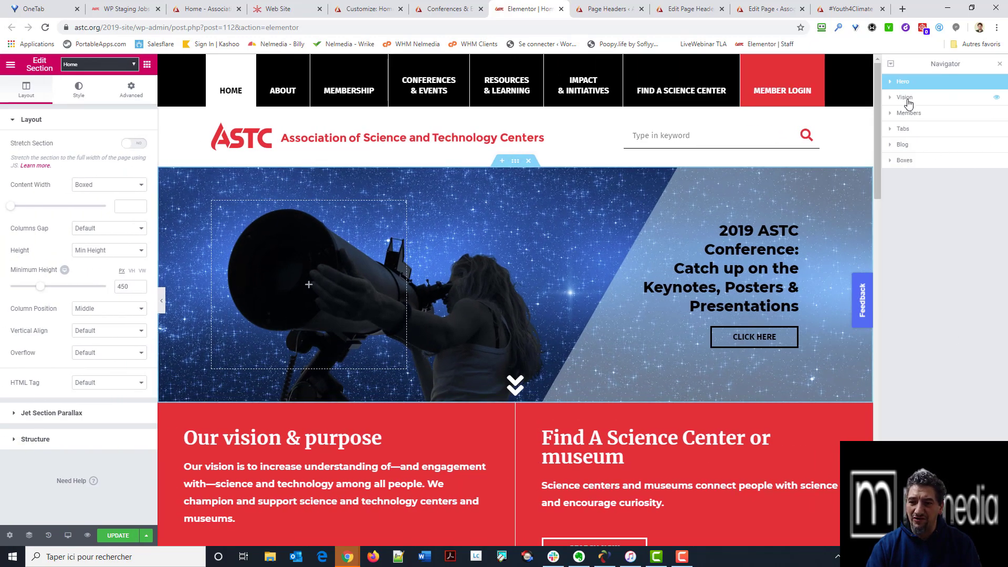
# Step: Set the Vision section's content width to Boxed, preview the page full-screen and compare it with the Conferences & Events page
pyautogui.click(905, 98)
pyautogui.click(103, 185)
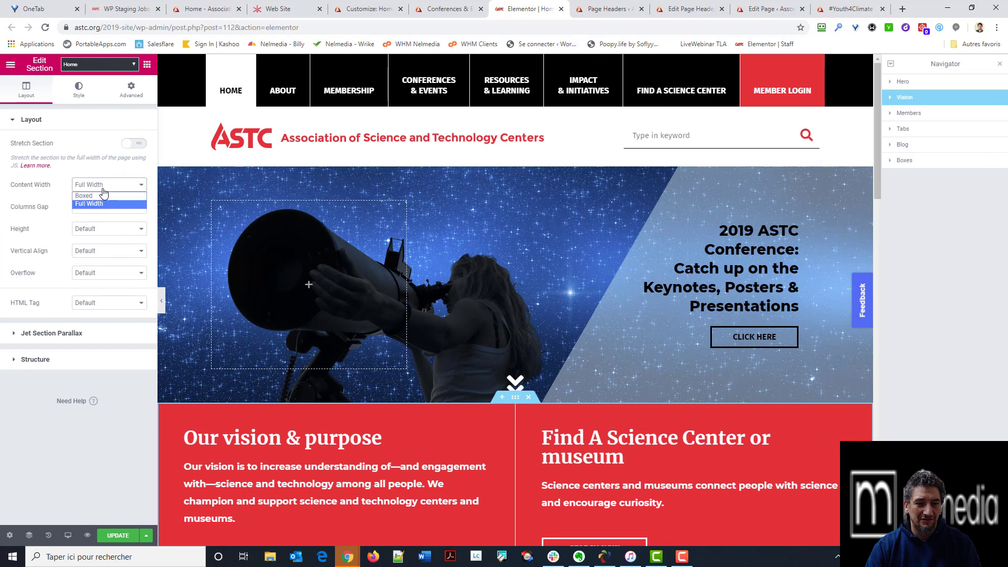
pyautogui.click(101, 195)
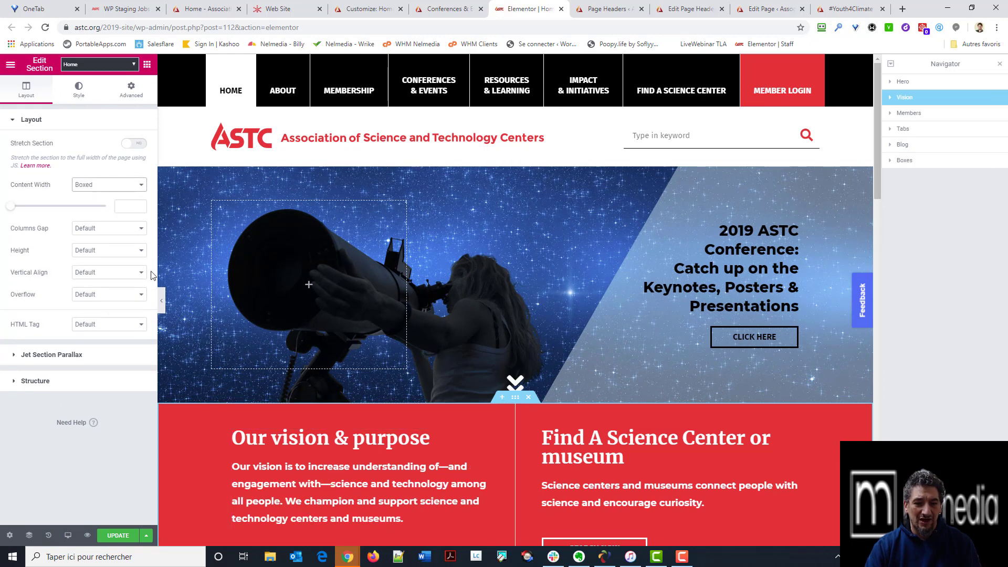
pyautogui.click(161, 300)
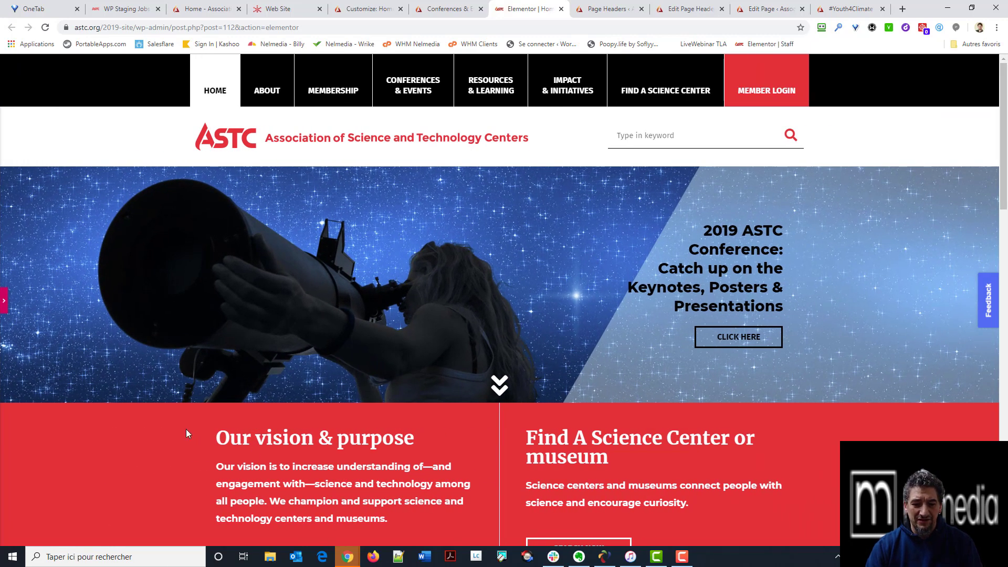
pyautogui.scroll(-4, 687, 354)
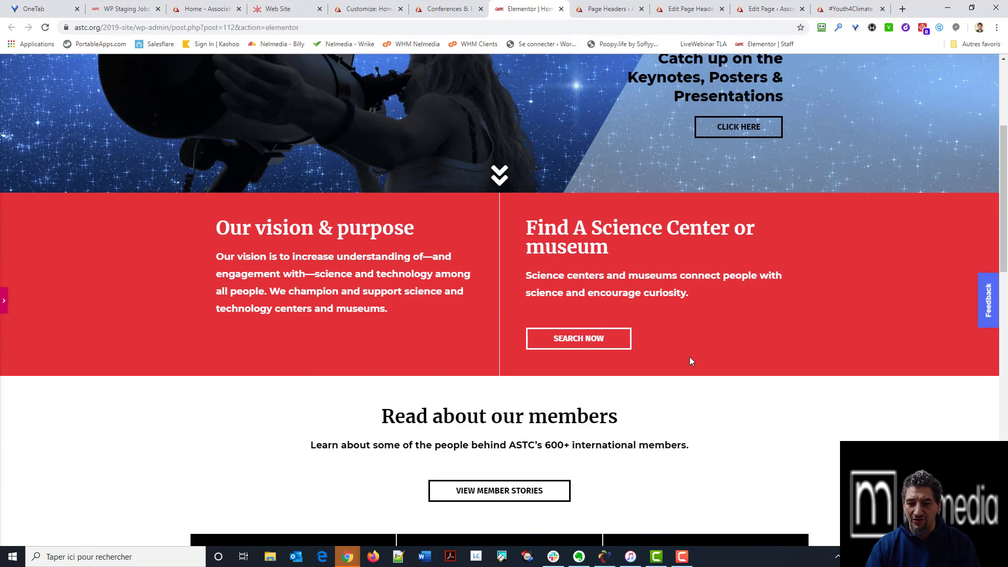
pyautogui.scroll(4, 692, 363)
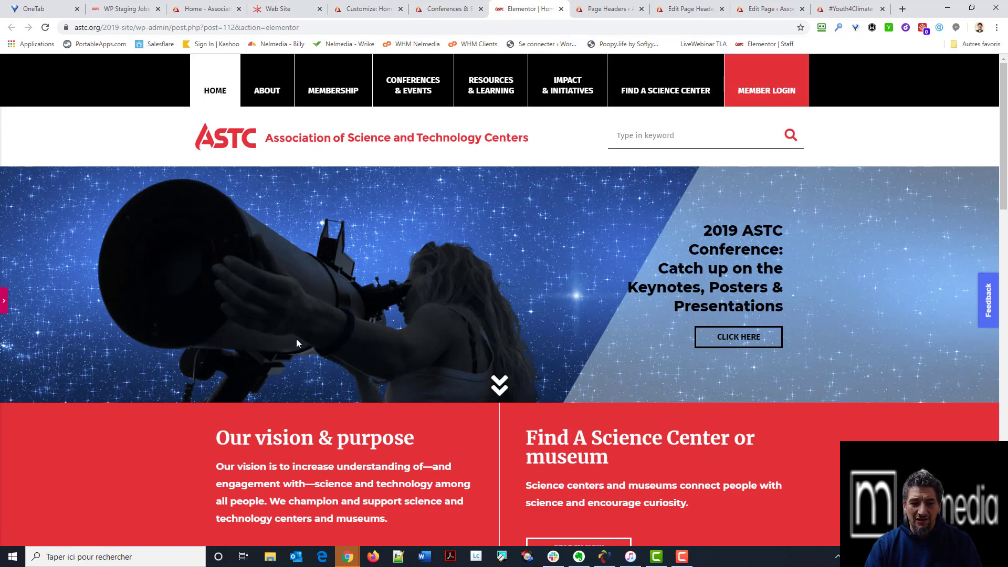
pyautogui.scroll(-5, 109, 306)
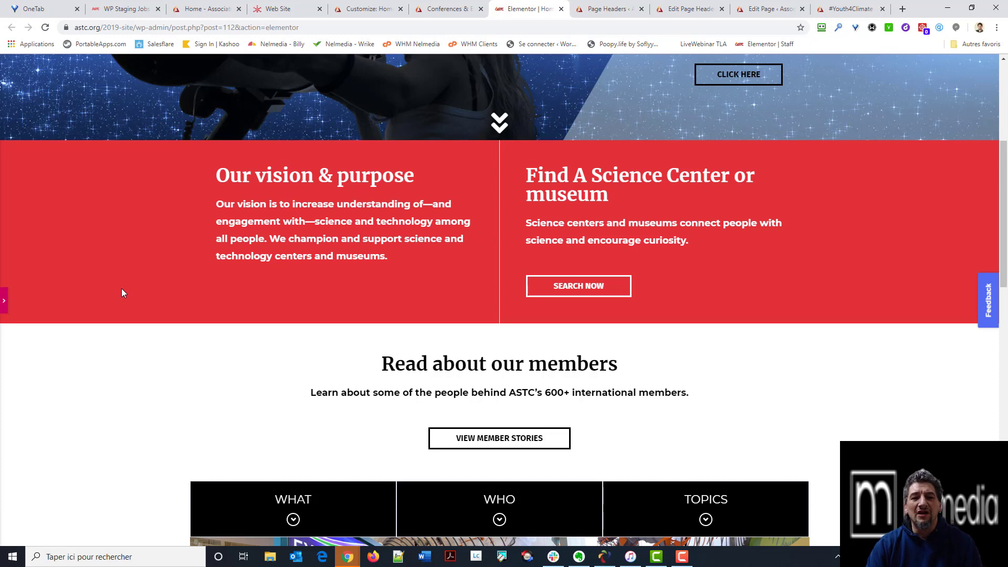
pyautogui.scroll(5, 121, 290)
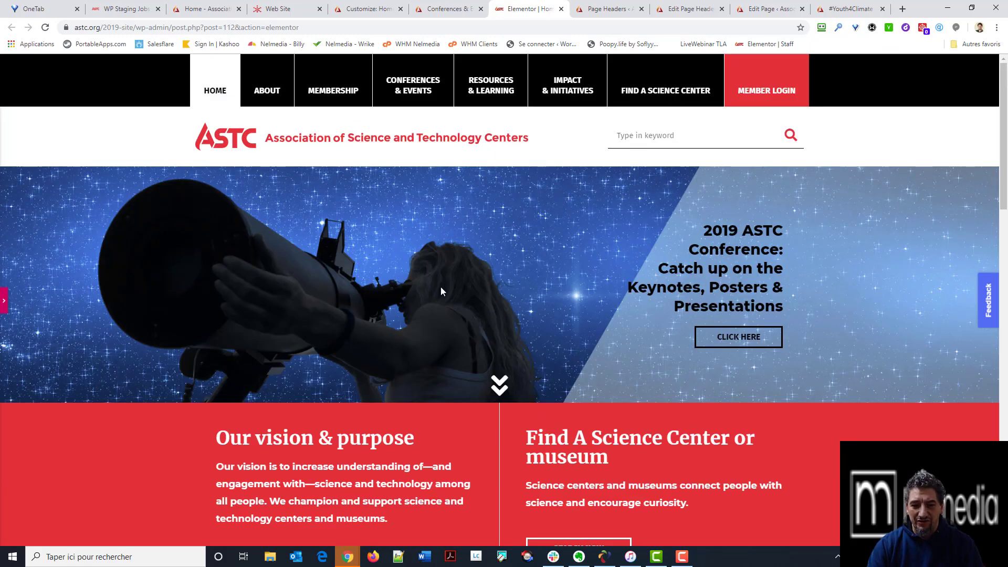
pyautogui.click(444, 9)
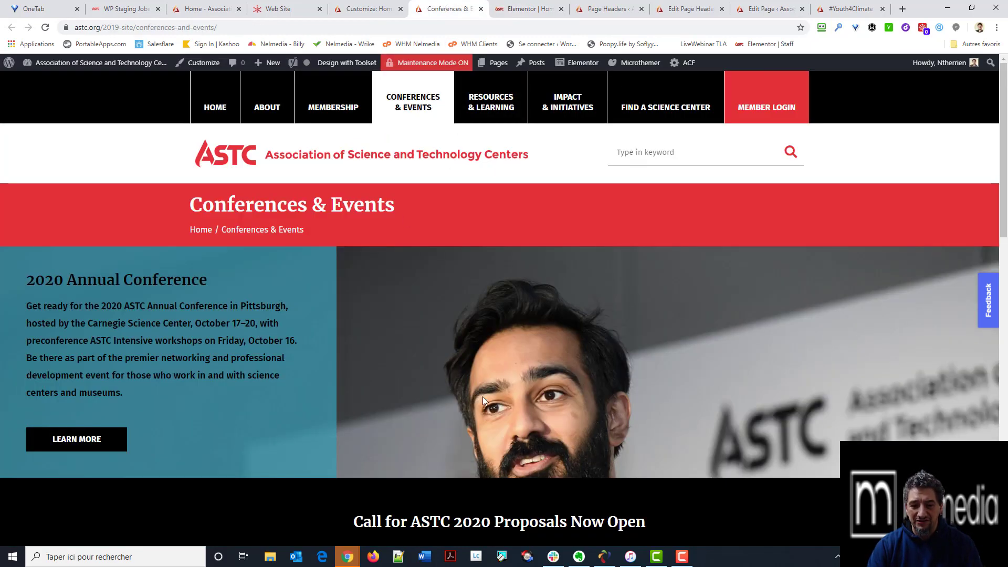
pyautogui.click(509, 8)
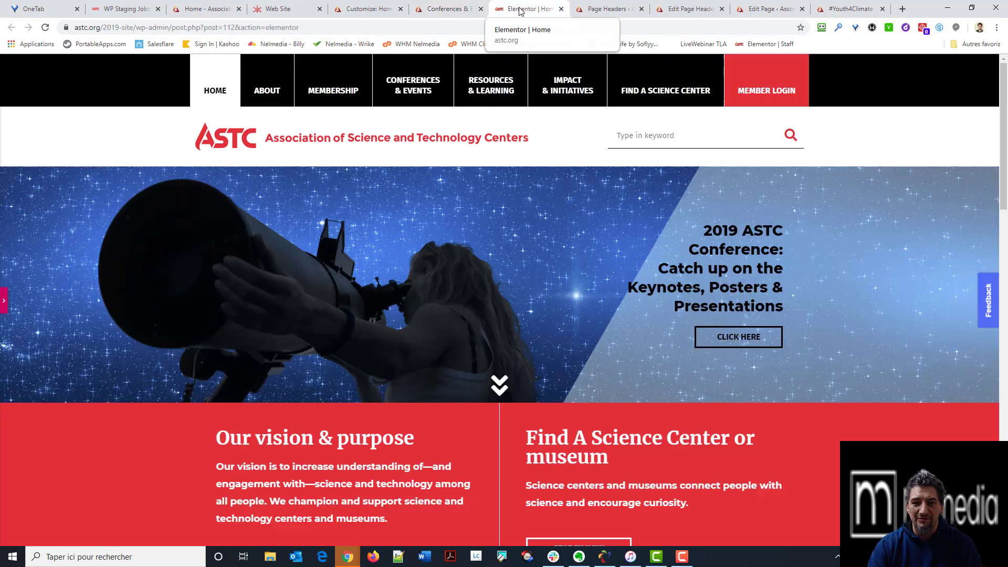
# Step: Set the Vision section's boxed content width to 947
pyautogui.click(2, 301)
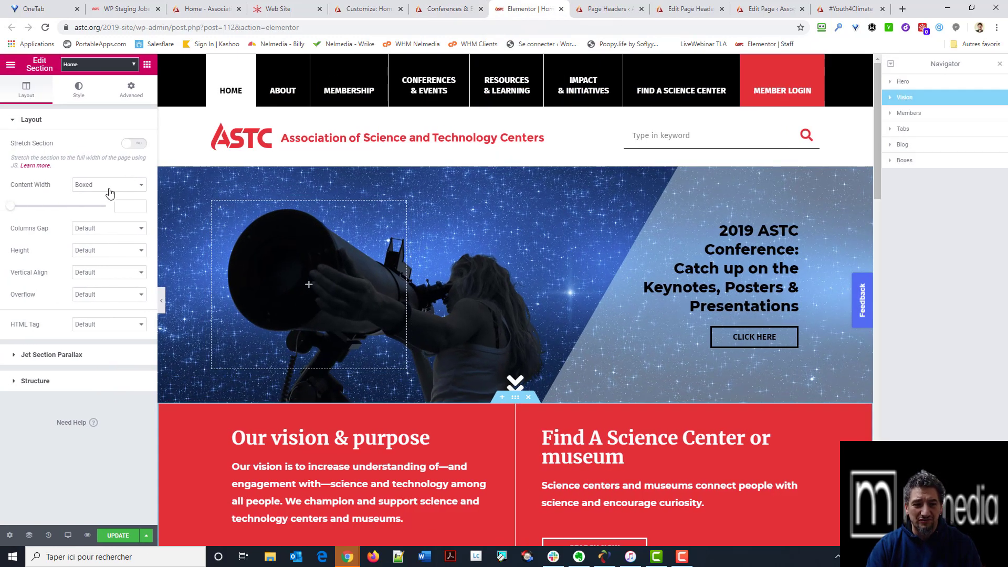
pyautogui.click(16, 208)
pyautogui.moveTo(16, 207); pyautogui.dragTo(53, 209)
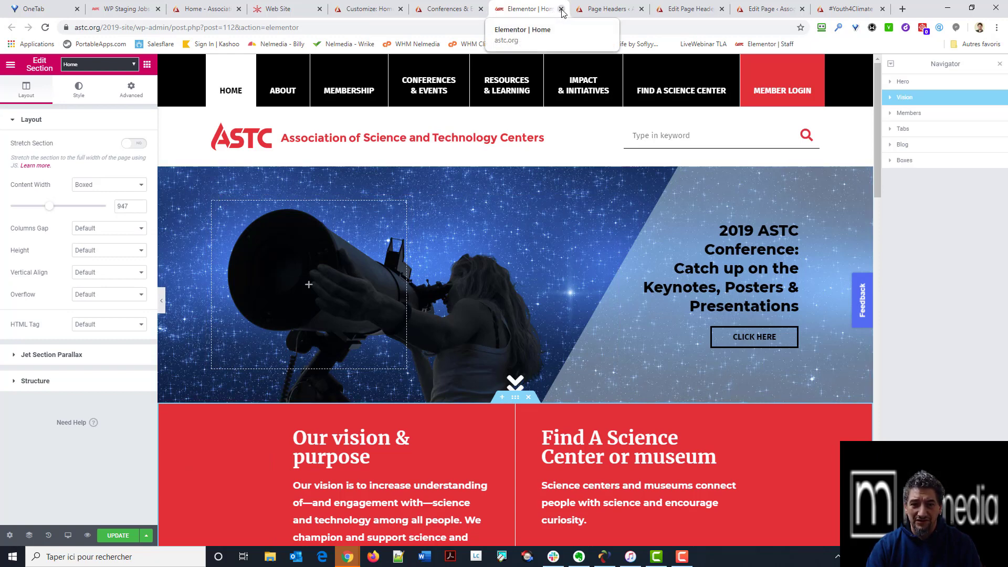
# Step: Set the Layout option in the Customizer's global Container settings to Full Width / Contained and publish the change
pyautogui.click(362, 11)
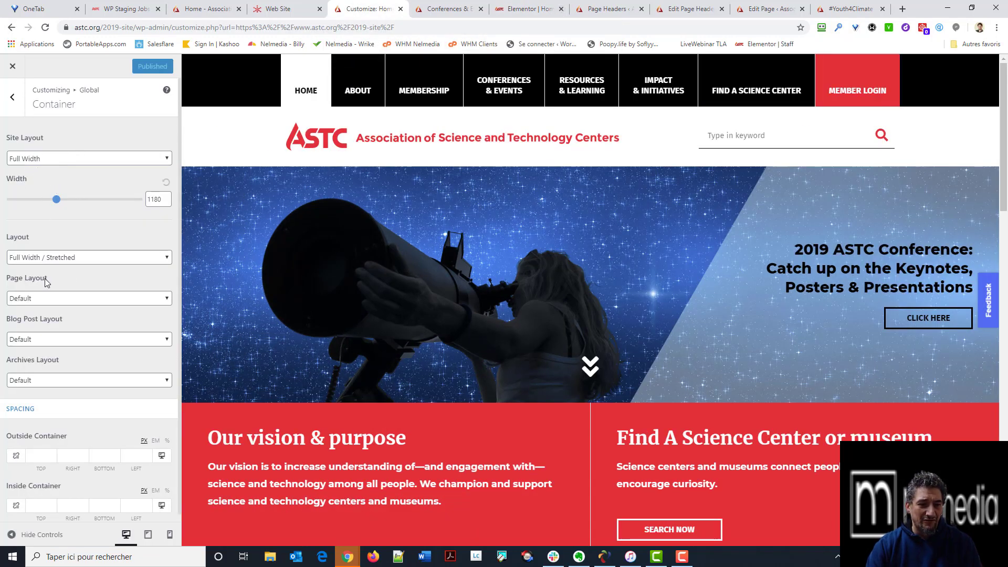
pyautogui.click(72, 265)
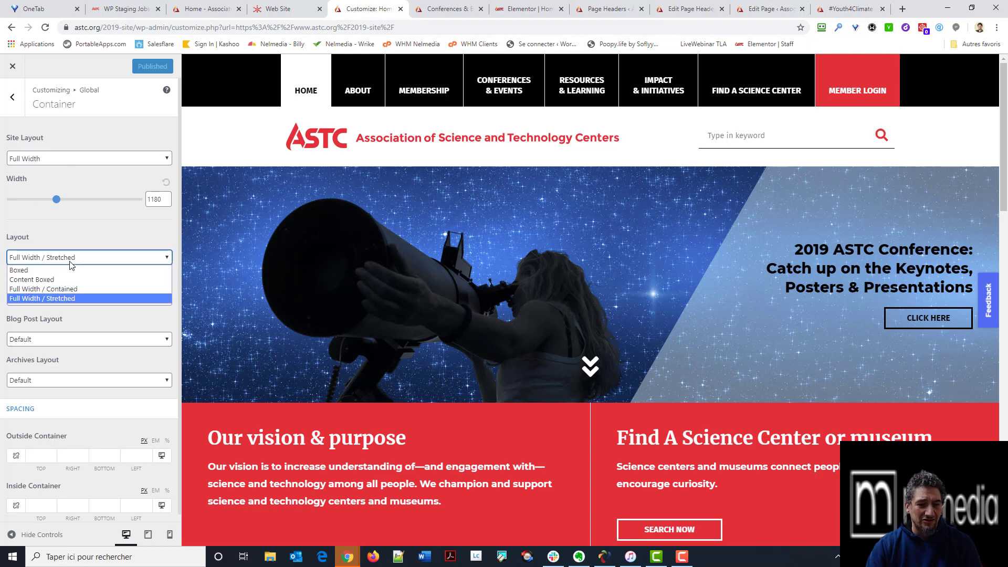
pyautogui.click(74, 233)
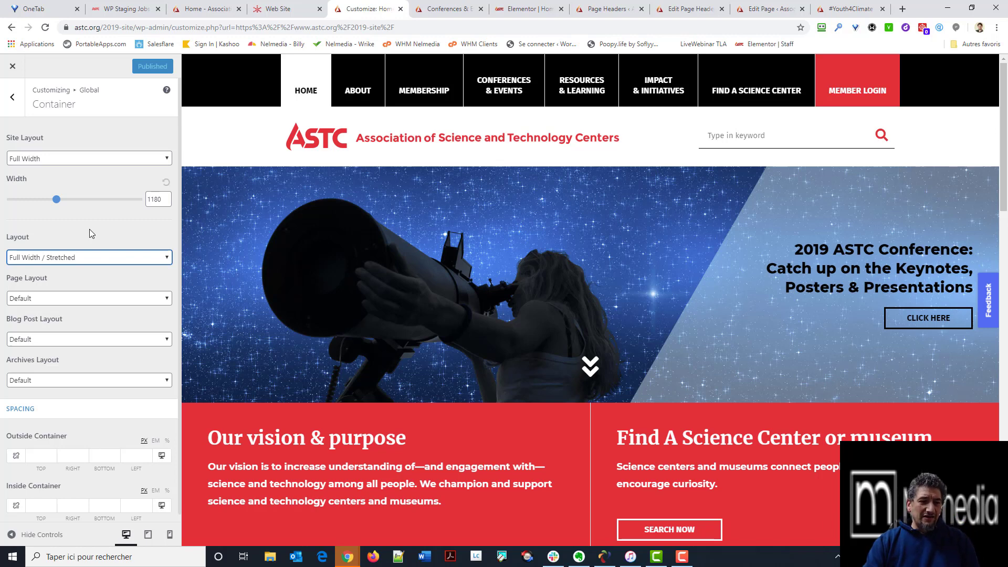
pyautogui.click(79, 161)
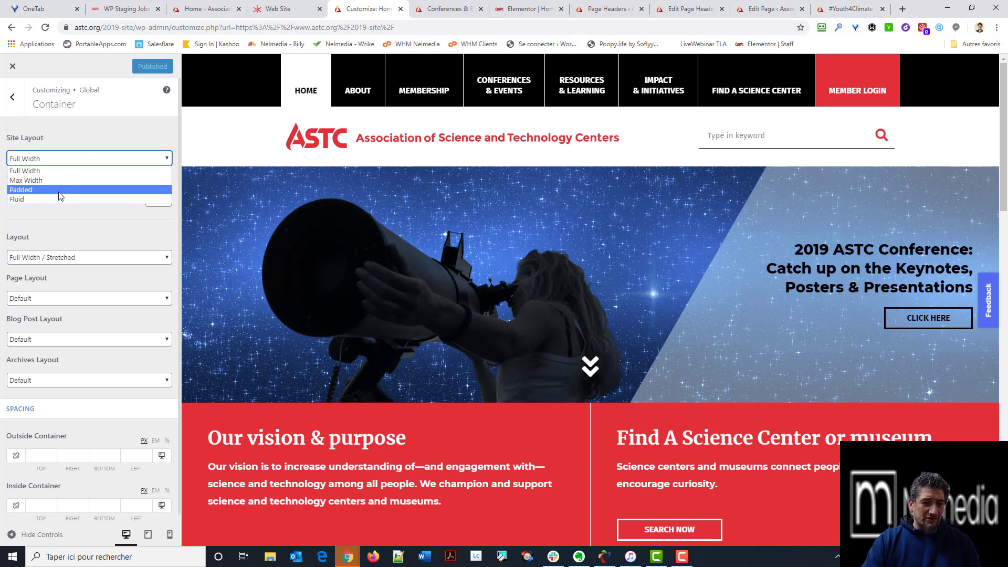
pyautogui.click(78, 262)
pyautogui.click(78, 262)
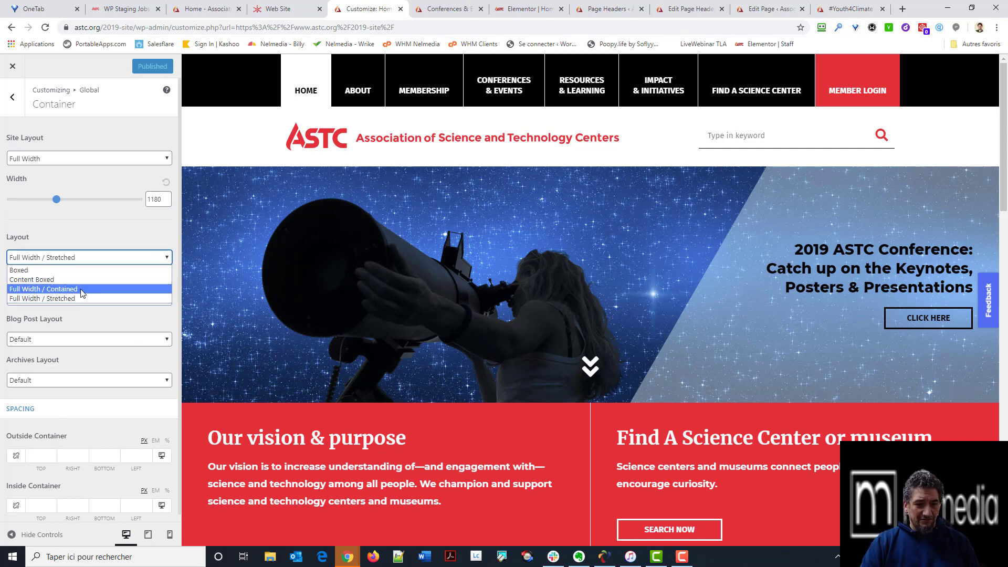
pyautogui.click(80, 288)
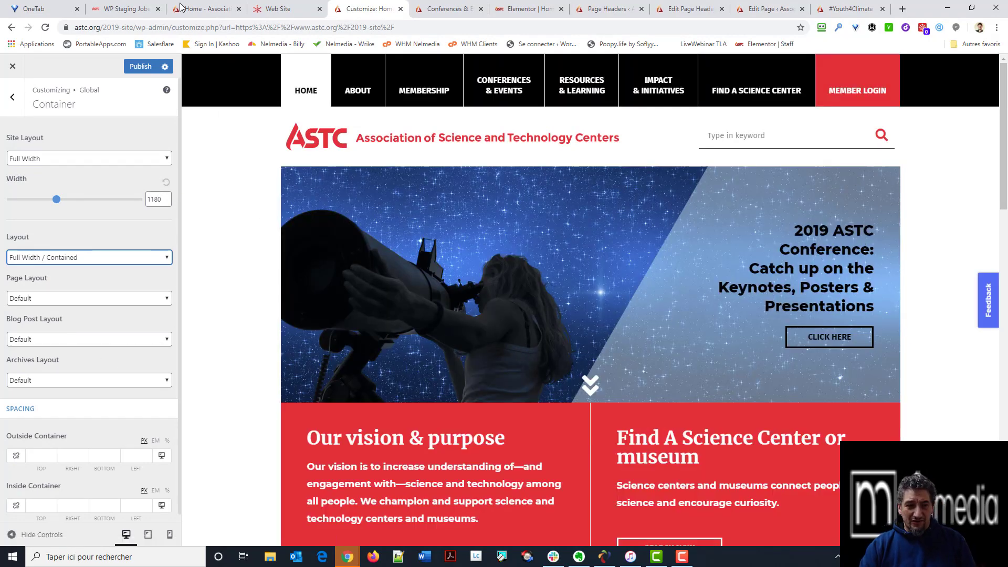
pyautogui.click(135, 71)
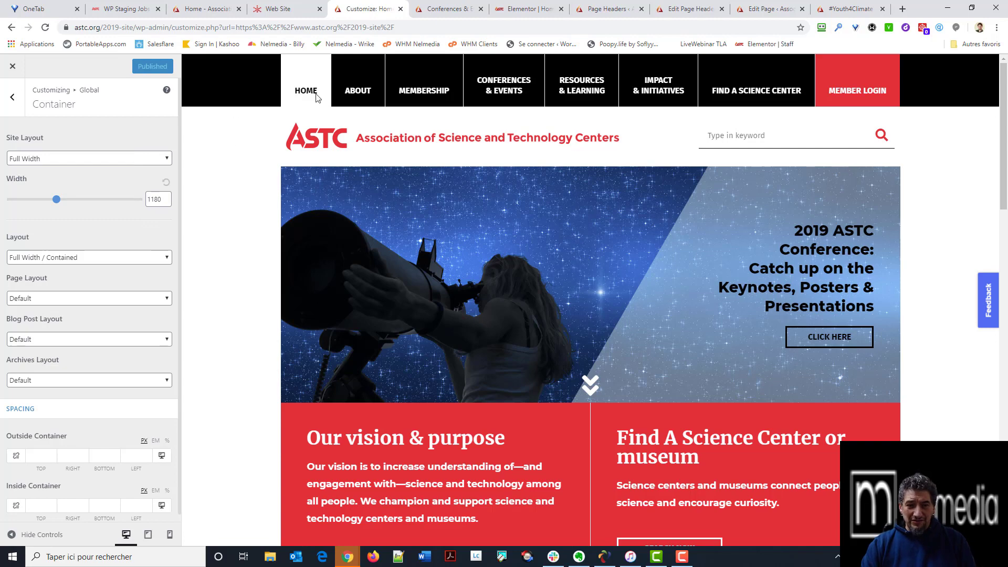
# Step: Inspect the home page preview in the Customizer down to its footer with the contained layout applied
pyautogui.scroll(-20, 249, 122)
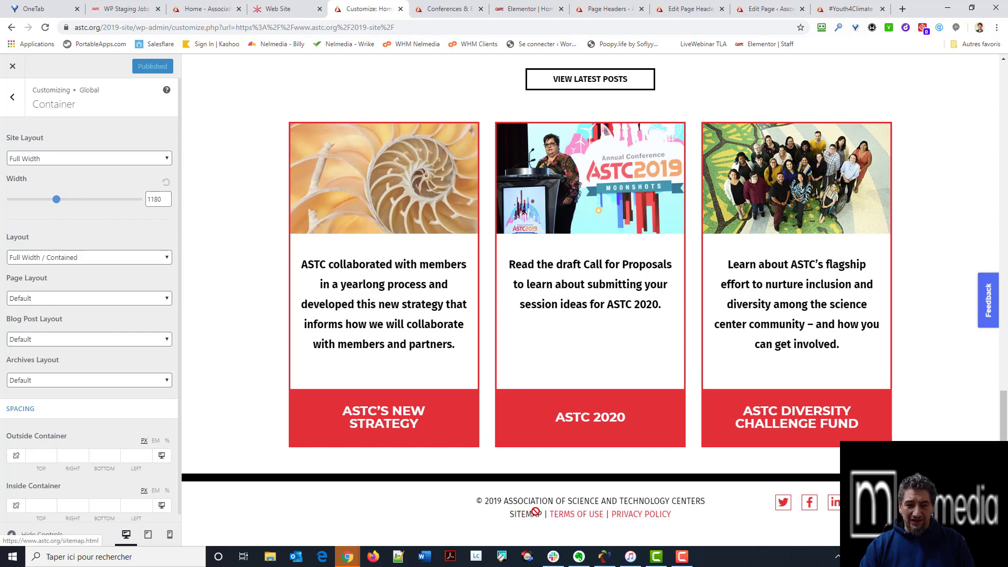
pyautogui.scroll(8, 530, 512)
pyautogui.scroll(6, 522, 329)
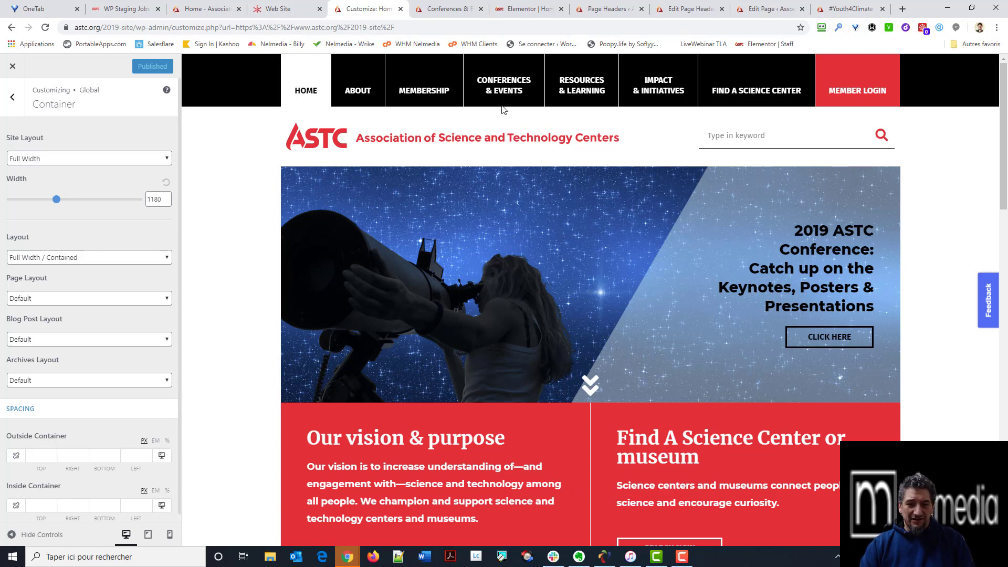
pyautogui.scroll(-5, 496, 346)
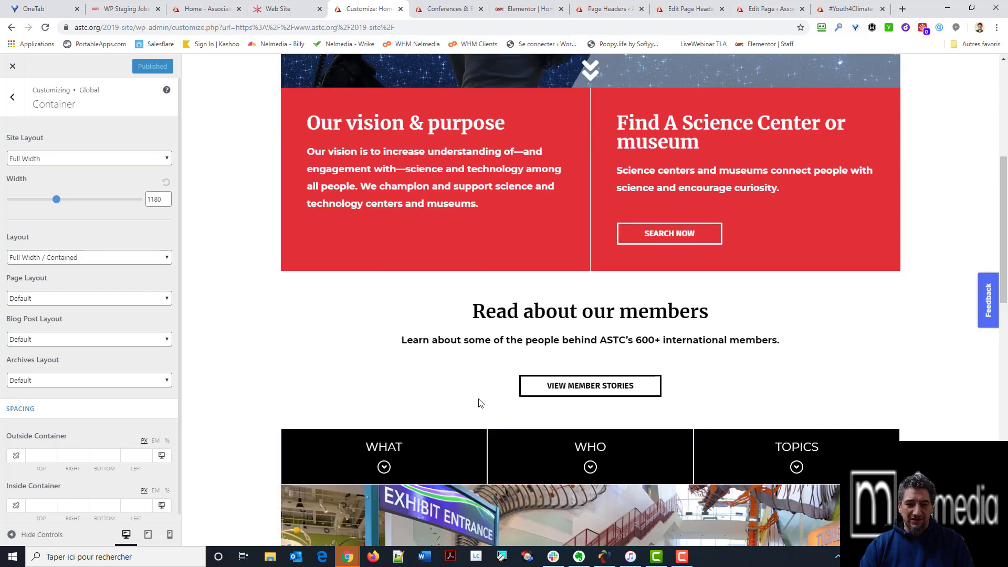
pyautogui.scroll(5, 477, 403)
# Step: Reload the Conferences & Events page and inspect the width of its sections under the contained layout
pyautogui.click(445, 9)
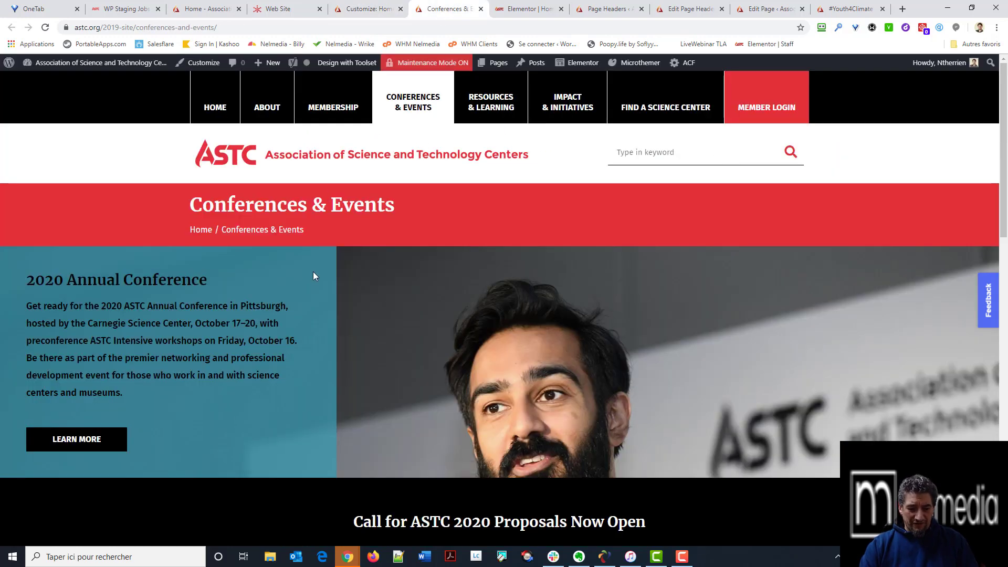
pyautogui.press('F5')
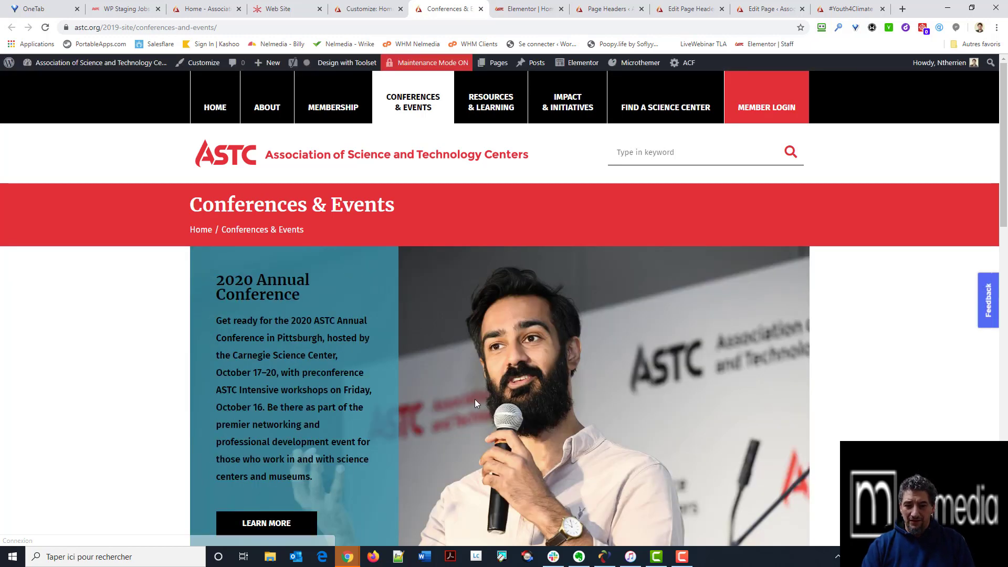
pyautogui.scroll(-3, 584, 316)
pyautogui.scroll(-5, 587, 328)
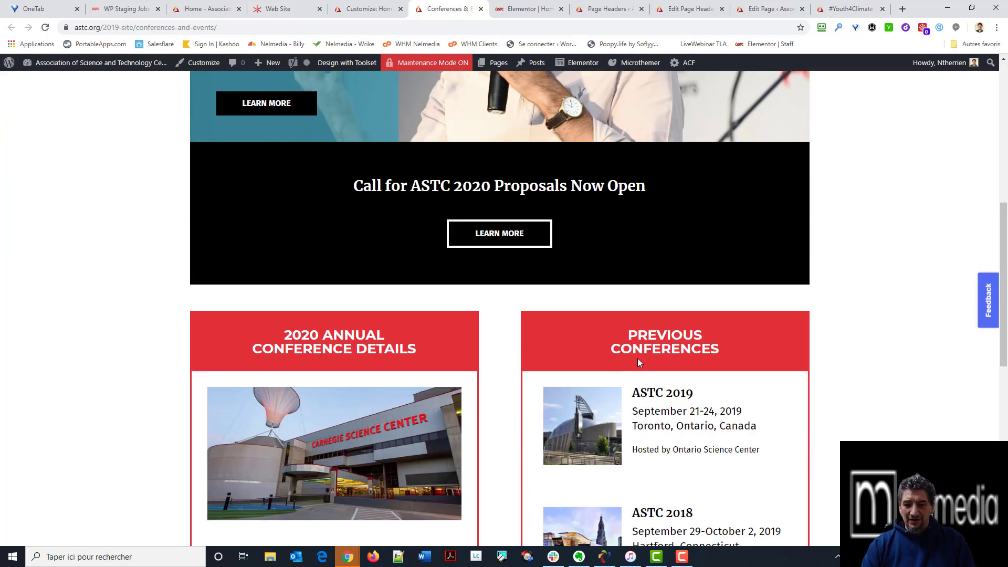
pyautogui.scroll(-4, 638, 358)
pyautogui.scroll(10, 636, 359)
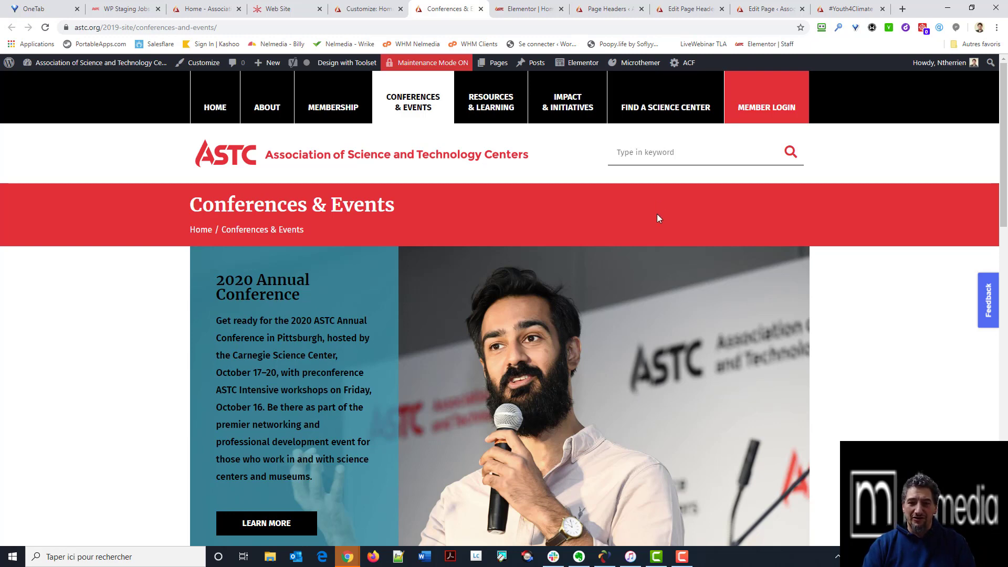
# Step: Compare the Conferences & Events title and breadcrumb banner with the Elementor home page, the Page Headers list and the global Container settings
pyautogui.click(514, 9)
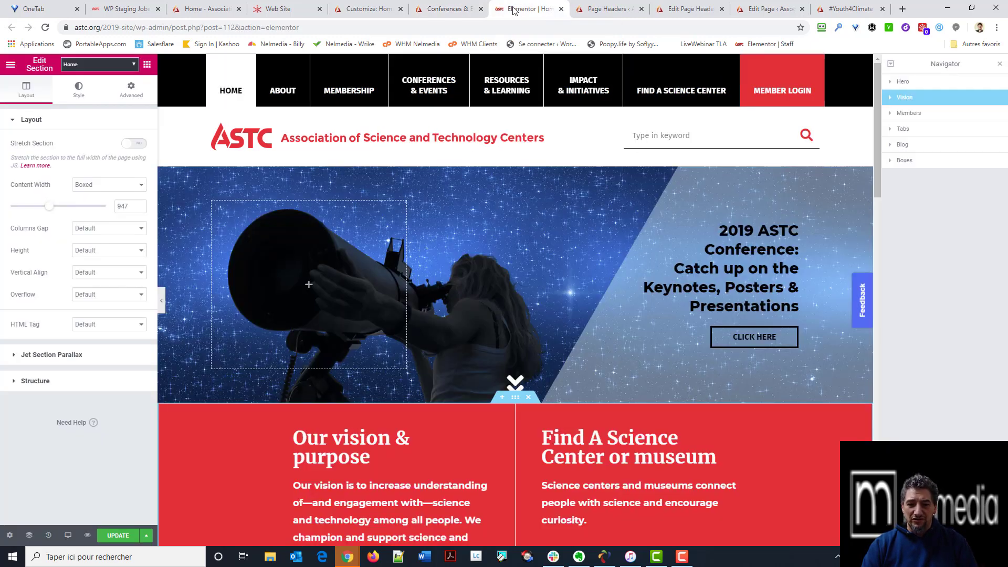
pyautogui.click(597, 11)
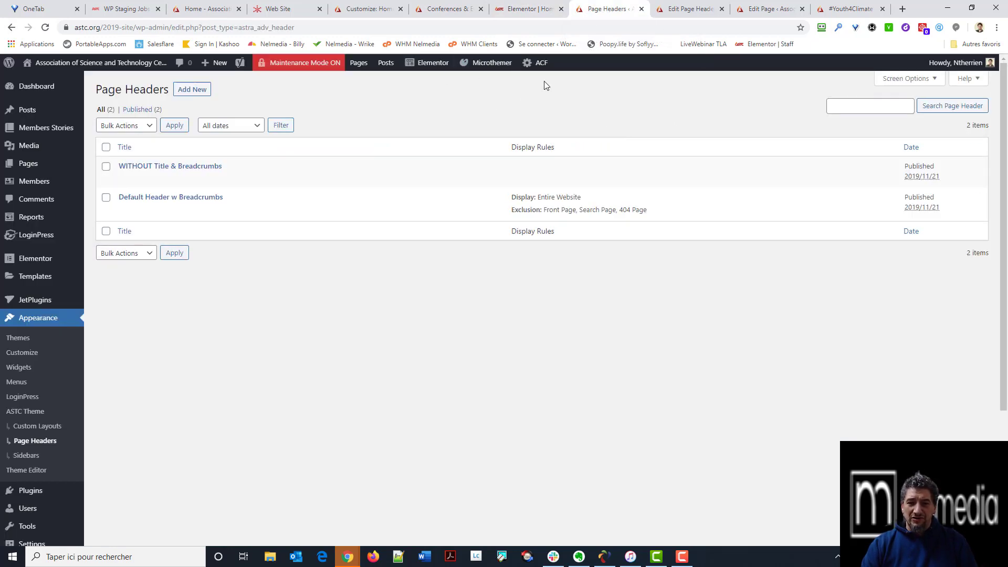
pyautogui.click(448, 8)
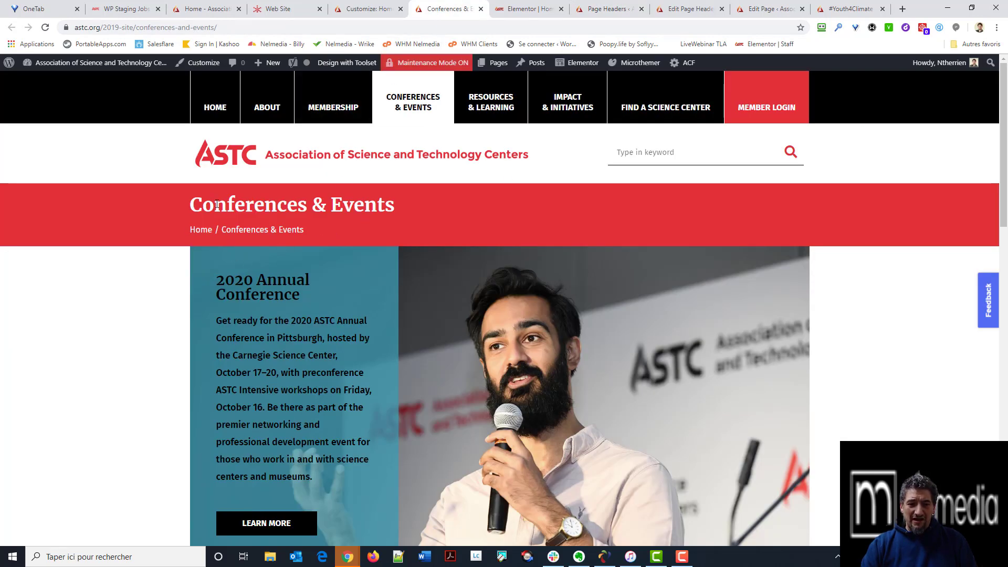
pyautogui.moveTo(196, 196); pyautogui.dragTo(395, 207)
pyautogui.click(385, 233)
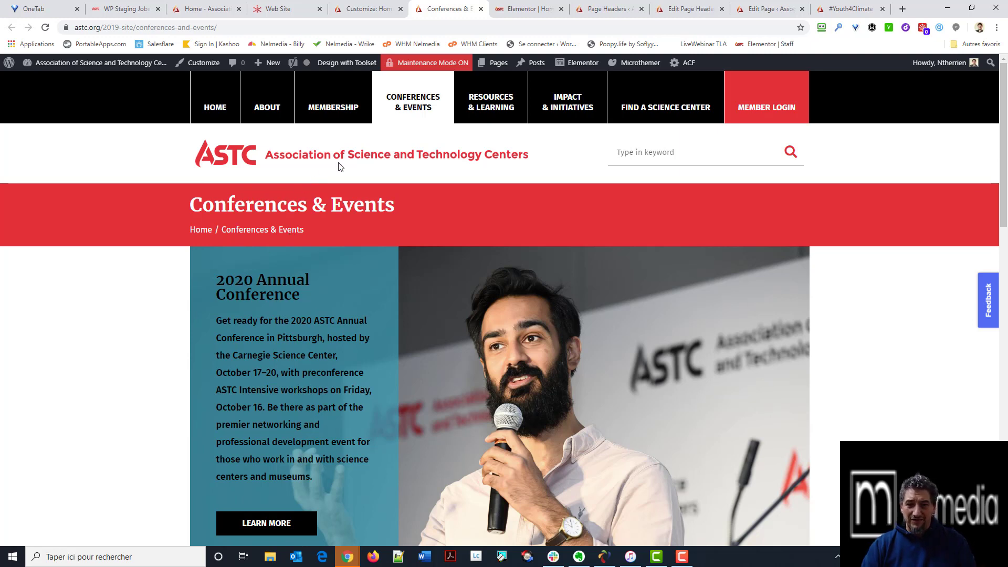
pyautogui.click(520, 8)
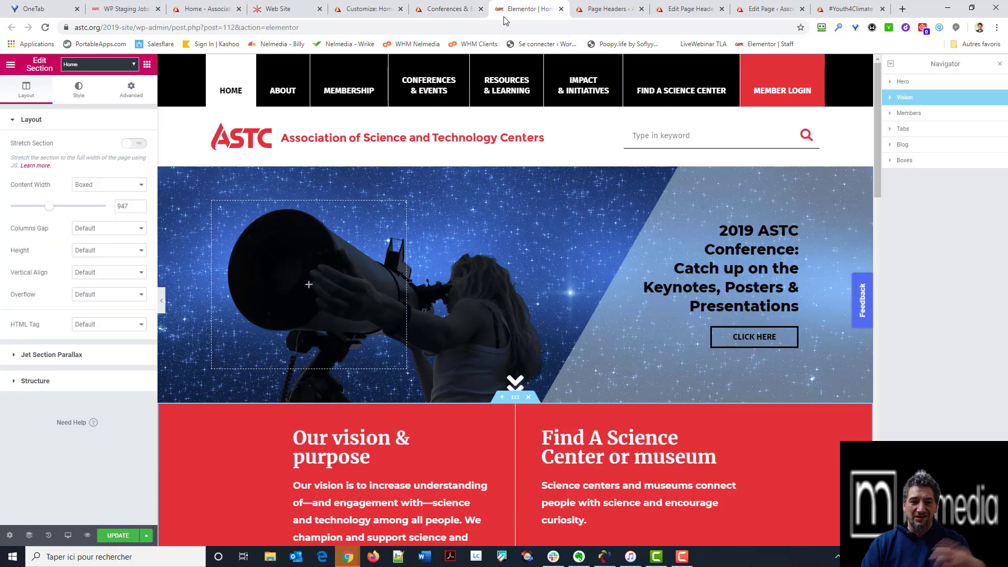
pyautogui.click(440, 8)
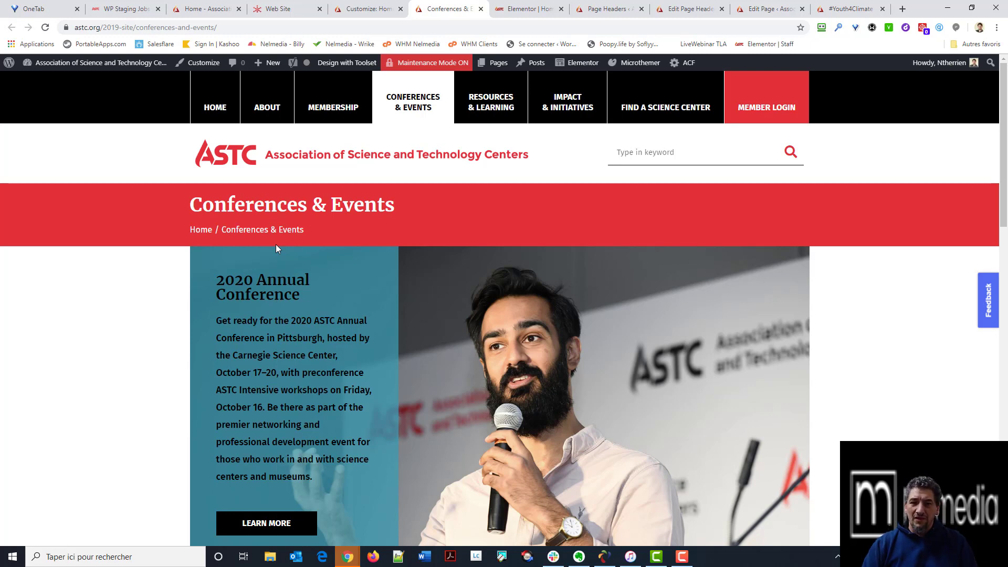
pyautogui.click(610, 9)
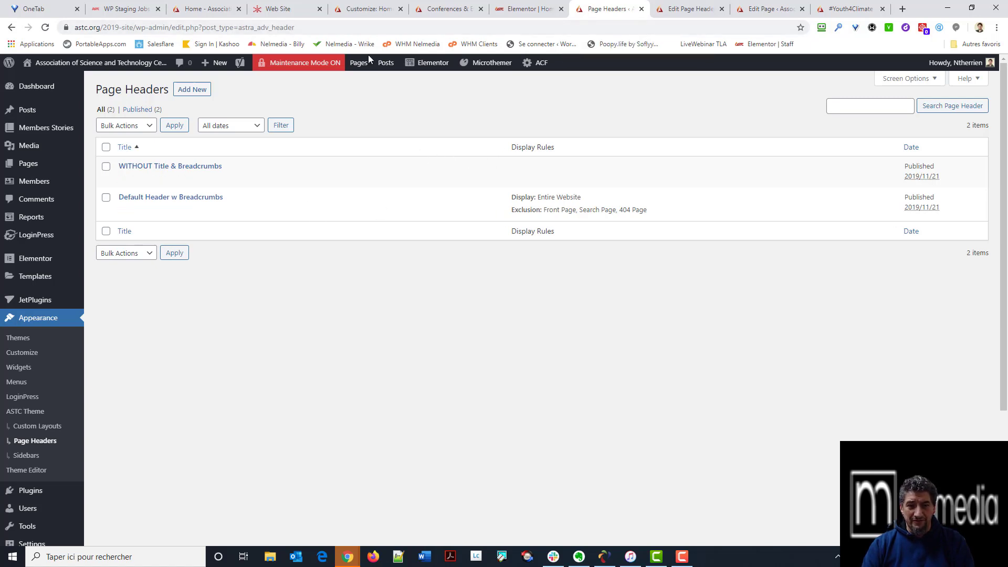
pyautogui.click(368, 11)
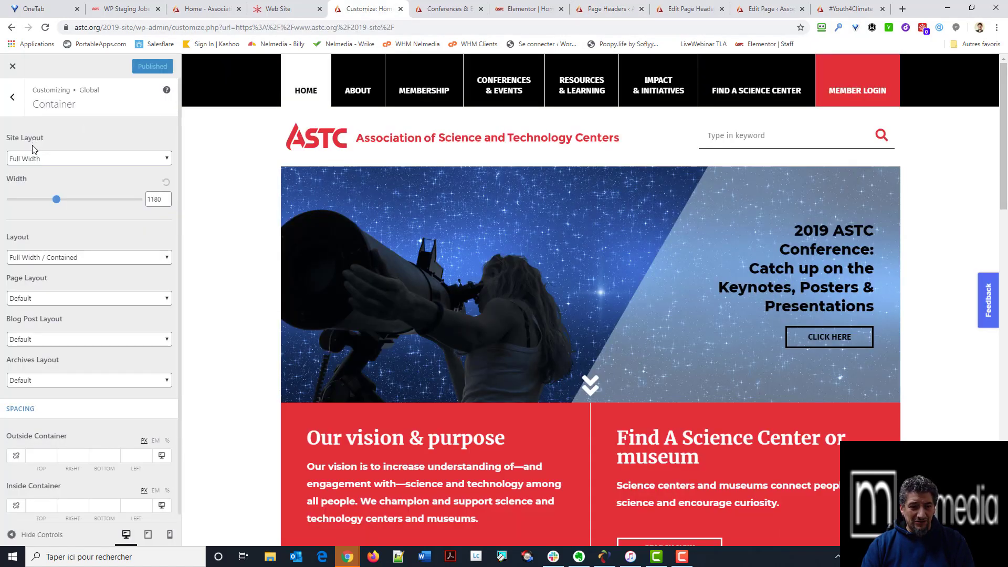
pyautogui.click(603, 10)
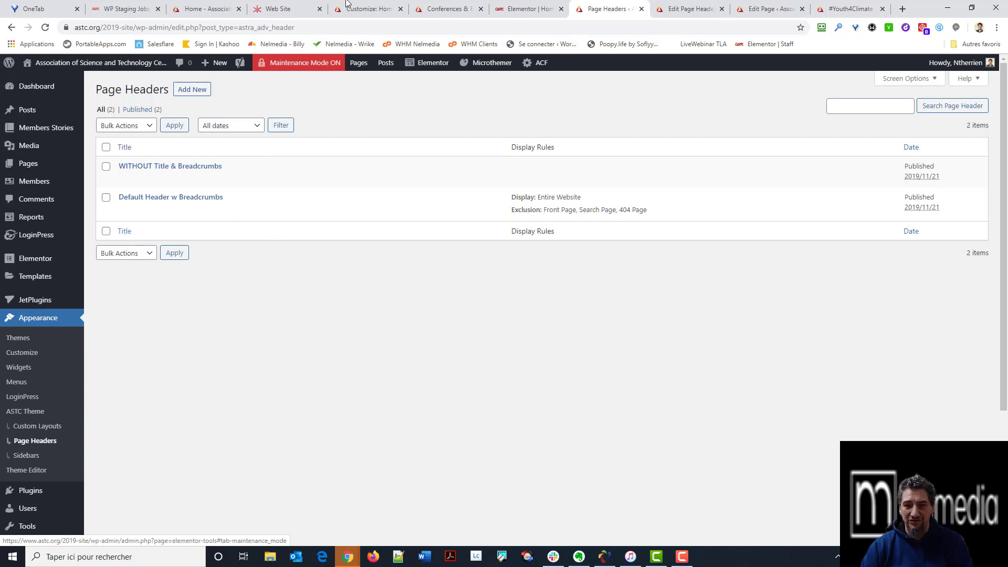
pyautogui.click(501, 12)
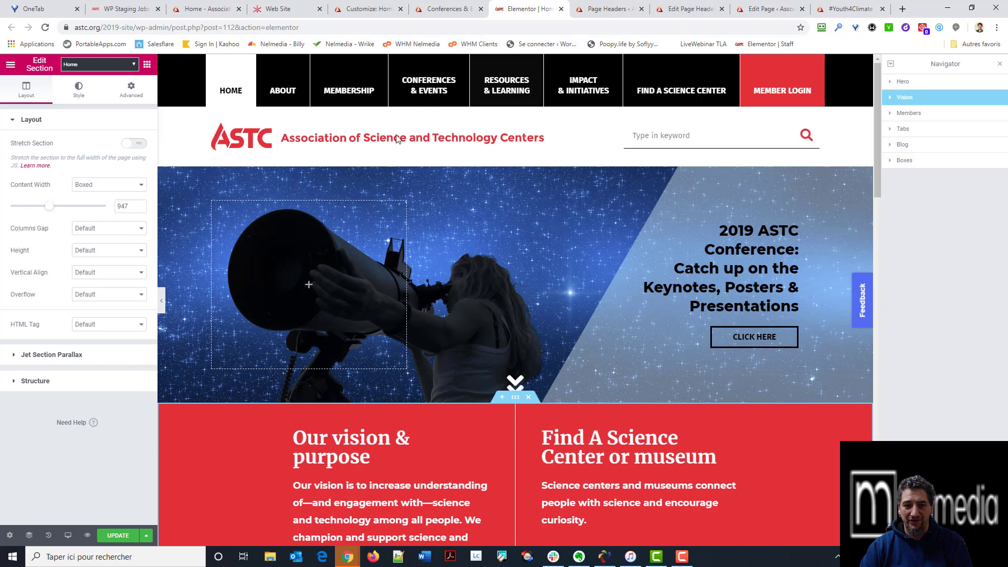
pyautogui.click(423, 17)
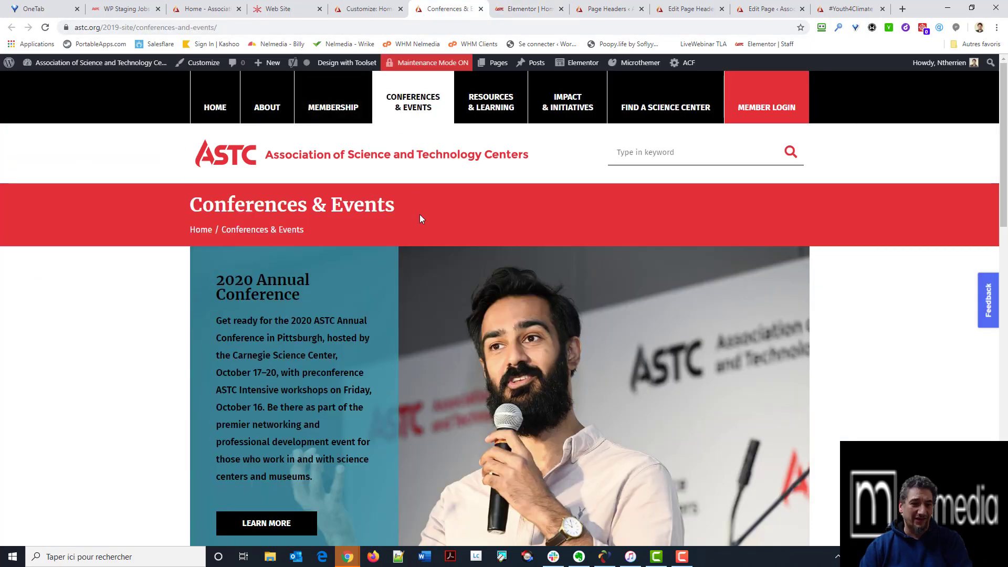
# Step: Open the WITHOUT Title & Breadcrumbs page header in a separate tab, examine its layout option and close it
pyautogui.click(604, 6)
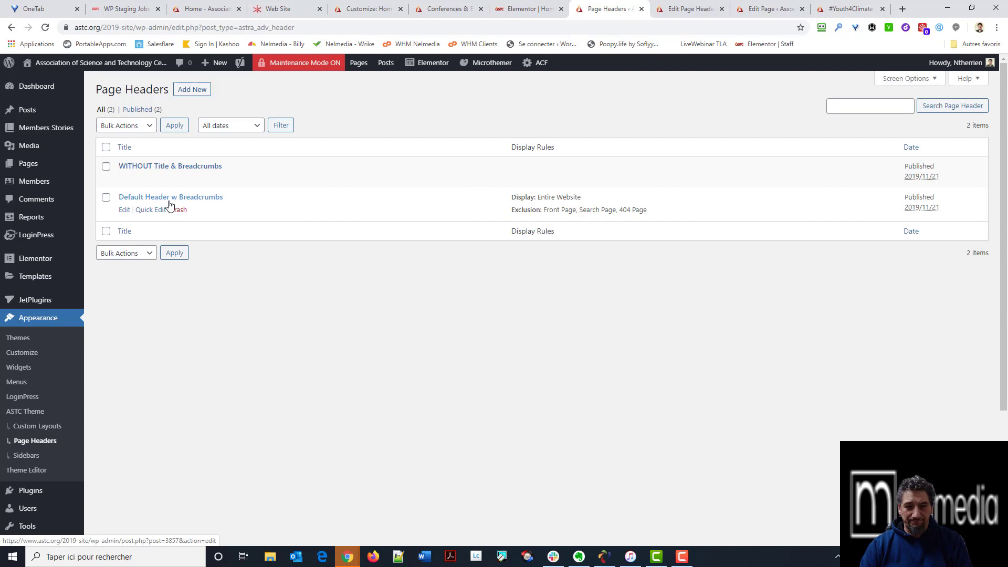
pyautogui.rightClick(149, 167)
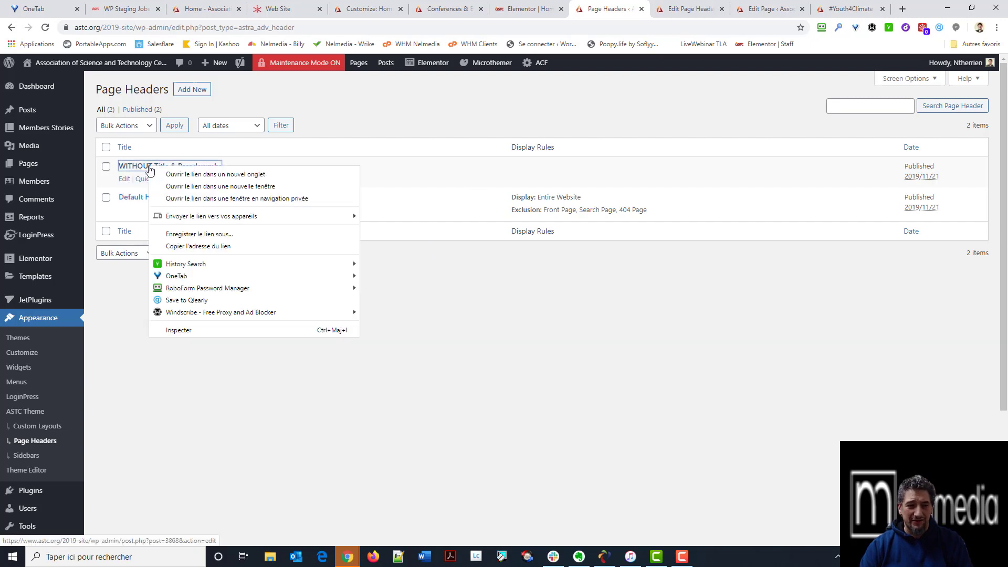
pyautogui.click(169, 174)
pyautogui.click(623, 15)
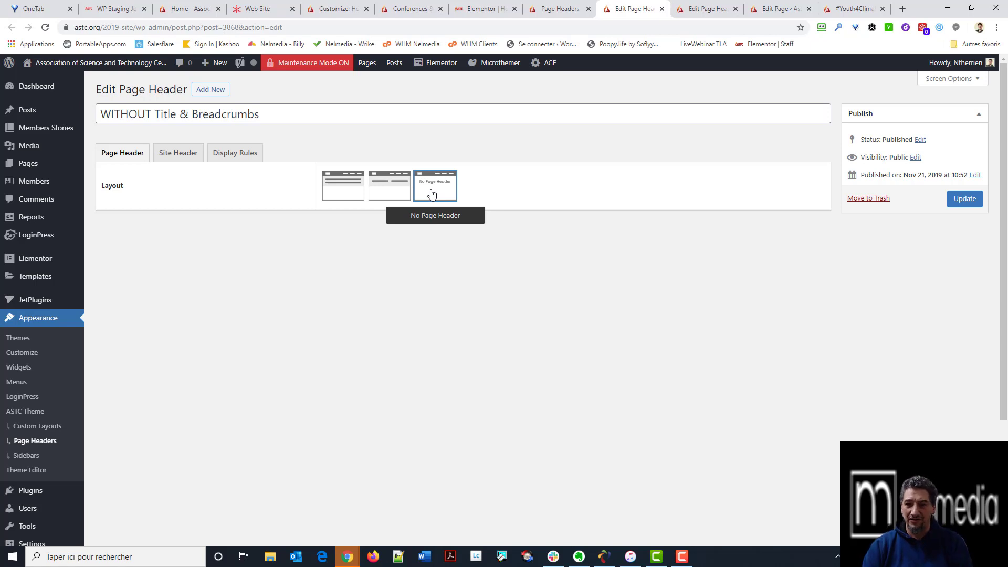
pyautogui.click(662, 9)
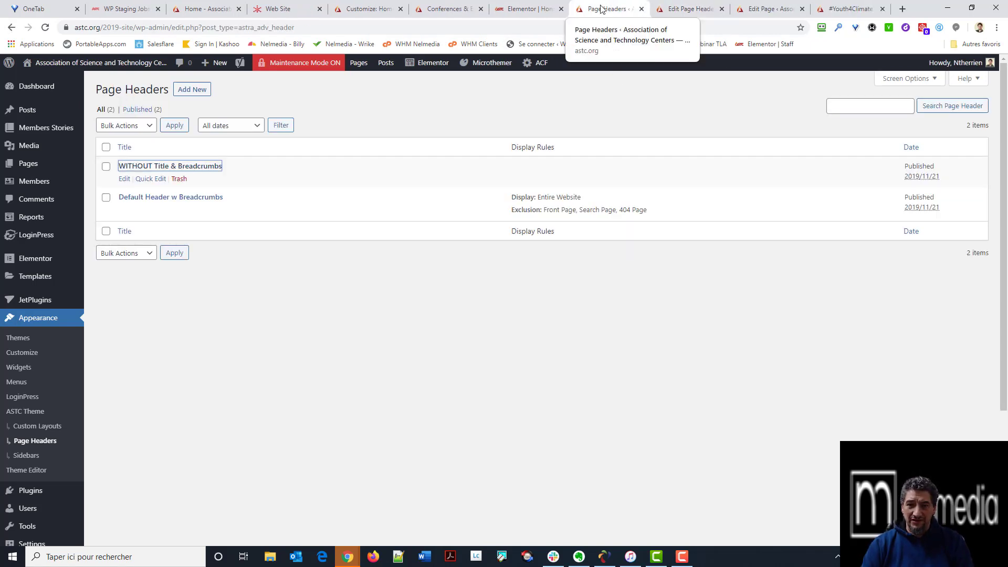
# Step: Review the Default Header w Breadcrumbs page header's layout, colour and size settings and its display rules
pyautogui.click(686, 9)
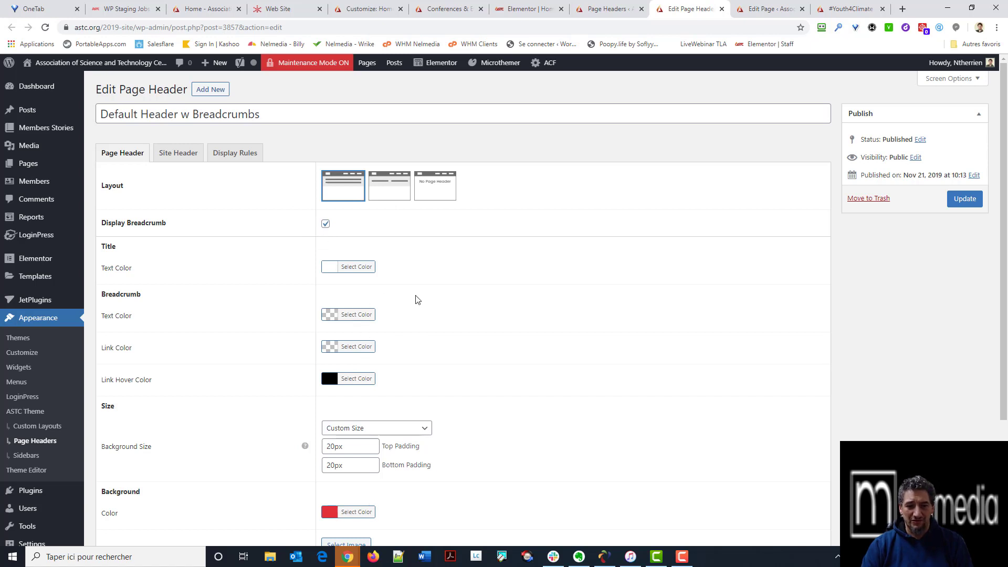
pyautogui.scroll(-3, 409, 283)
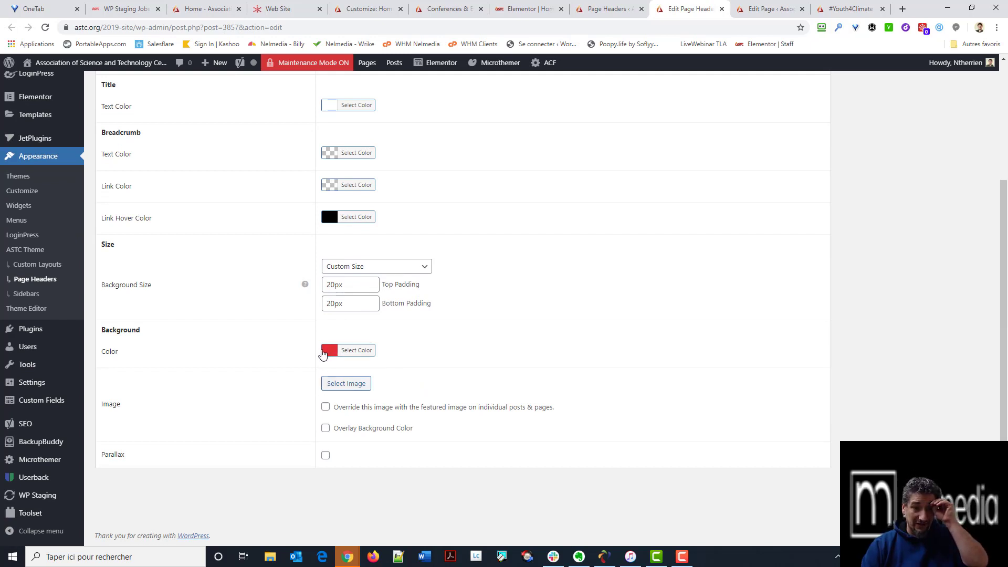
pyautogui.scroll(3, 323, 355)
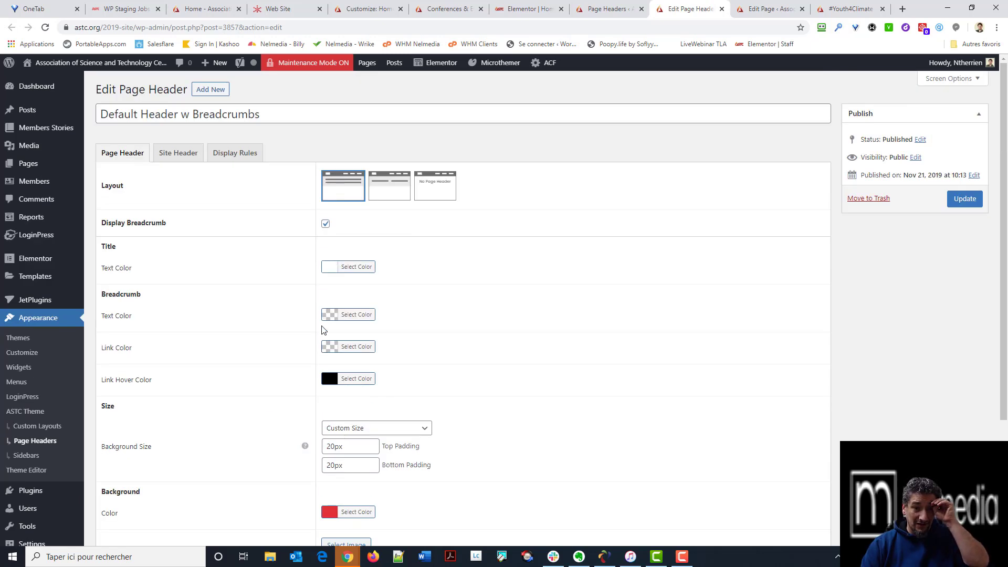
pyautogui.click(247, 157)
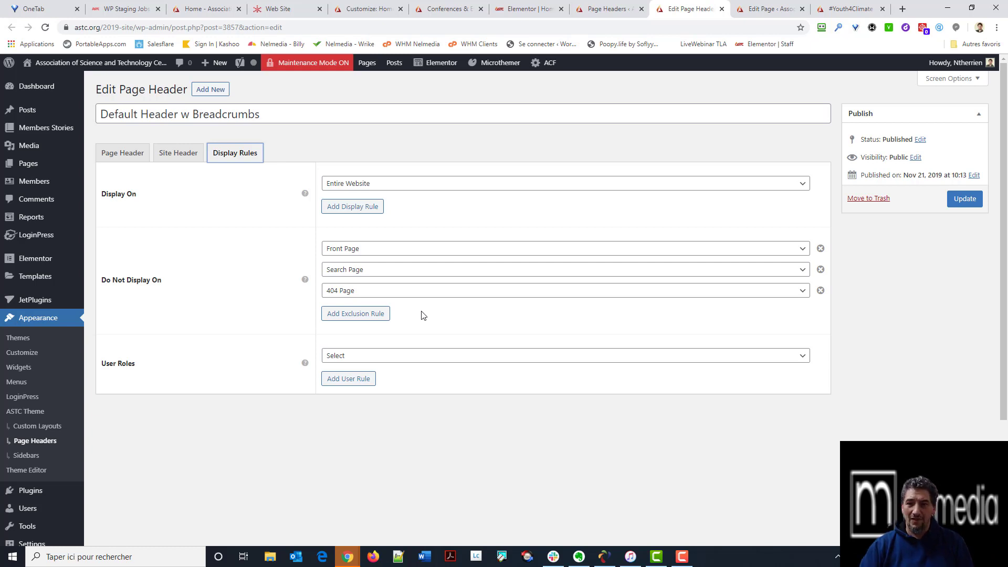
# Step: View the #Youth4Climate page in the editor and on the live site, and compare it with the default header's display rules
pyautogui.click(770, 9)
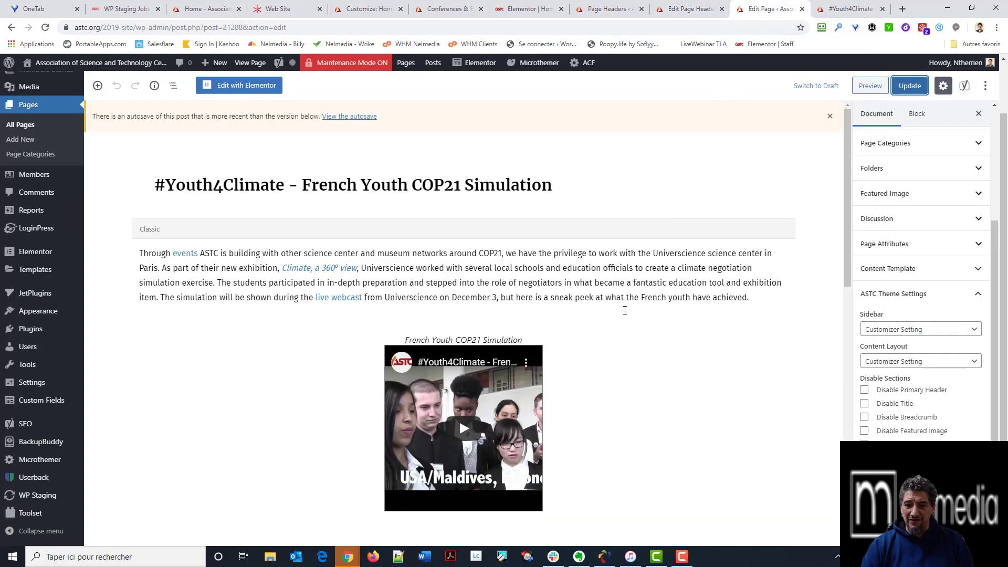
pyautogui.click(840, 11)
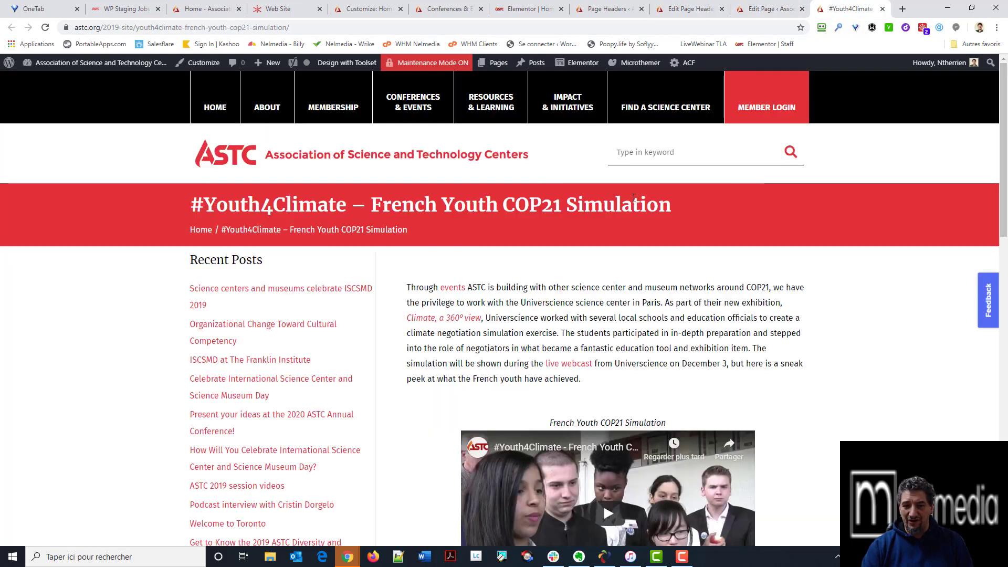
pyautogui.click(692, 9)
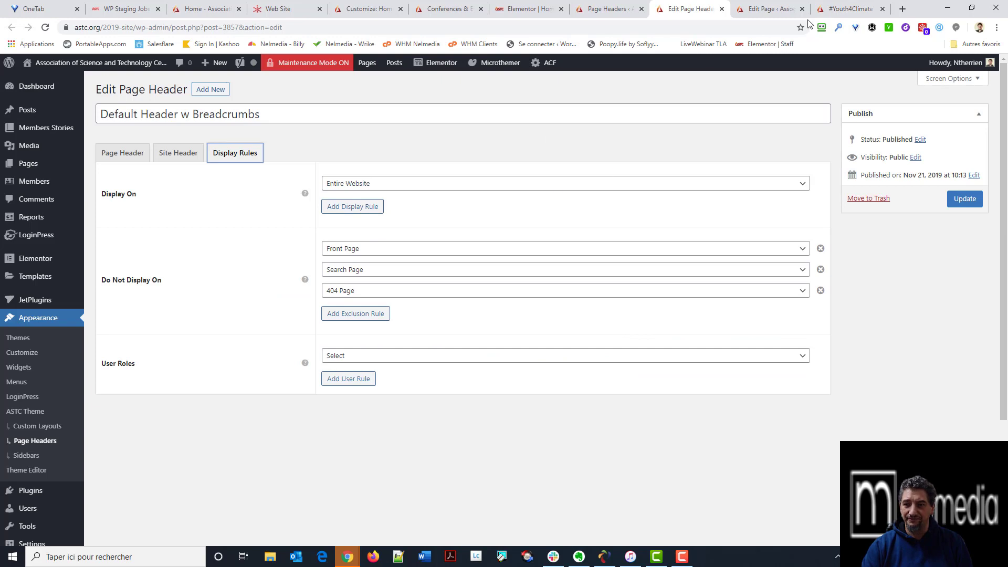
# Step: Set the #Youth4Climate page's Page Header to WITHOUT Title & Breadcrumbs, update the page and reload its live view
pyautogui.click(769, 8)
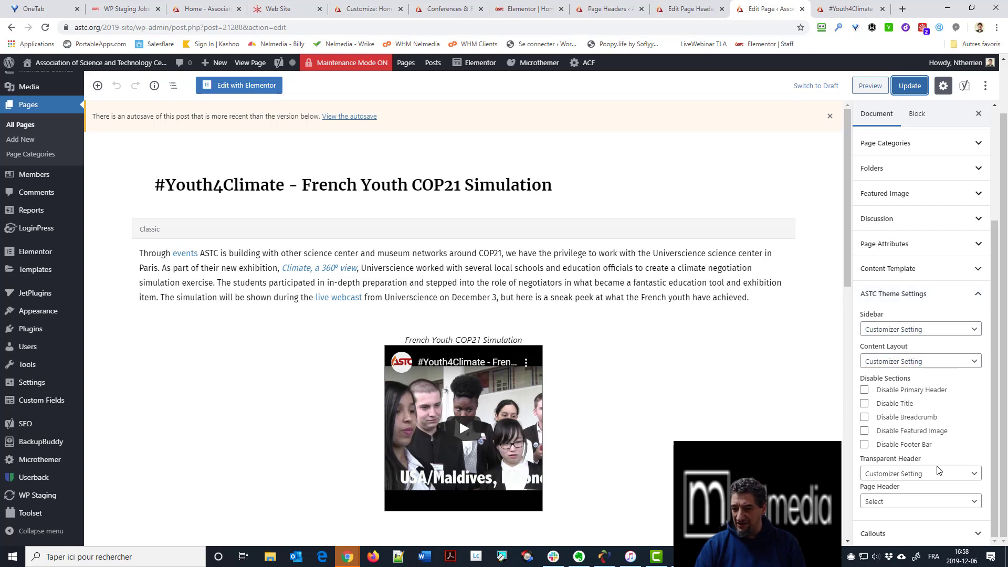
pyautogui.click(898, 501)
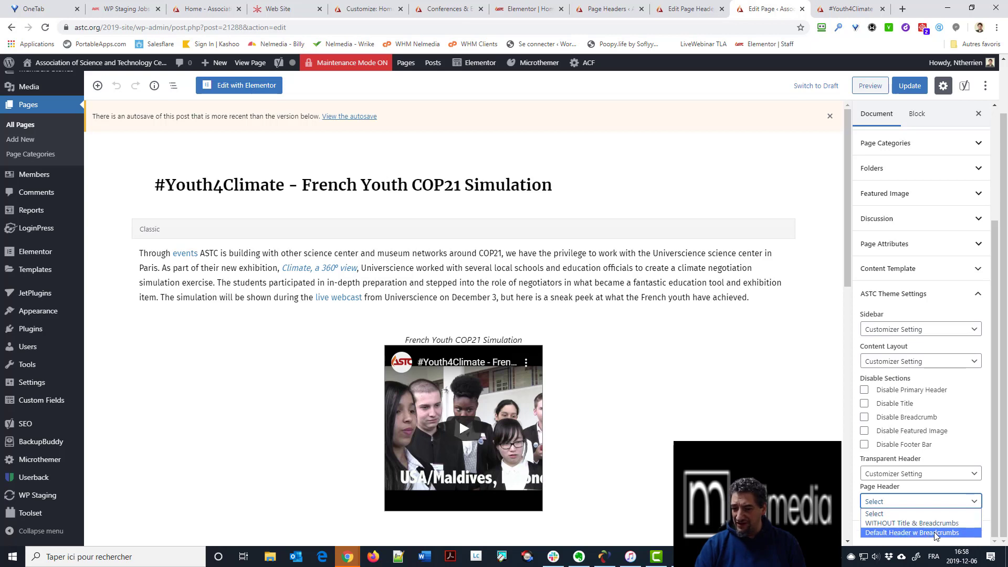
pyautogui.click(889, 523)
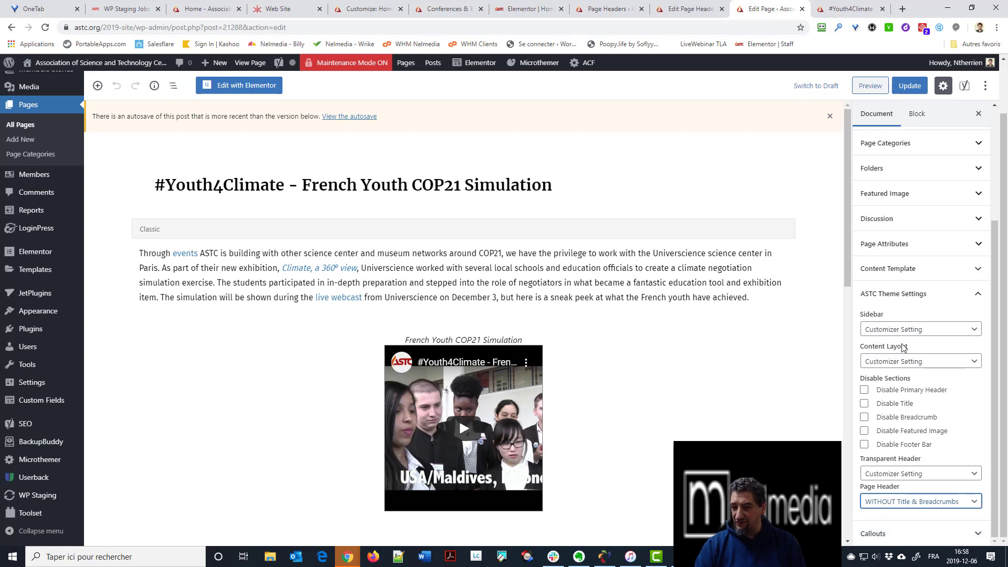
pyautogui.click(910, 90)
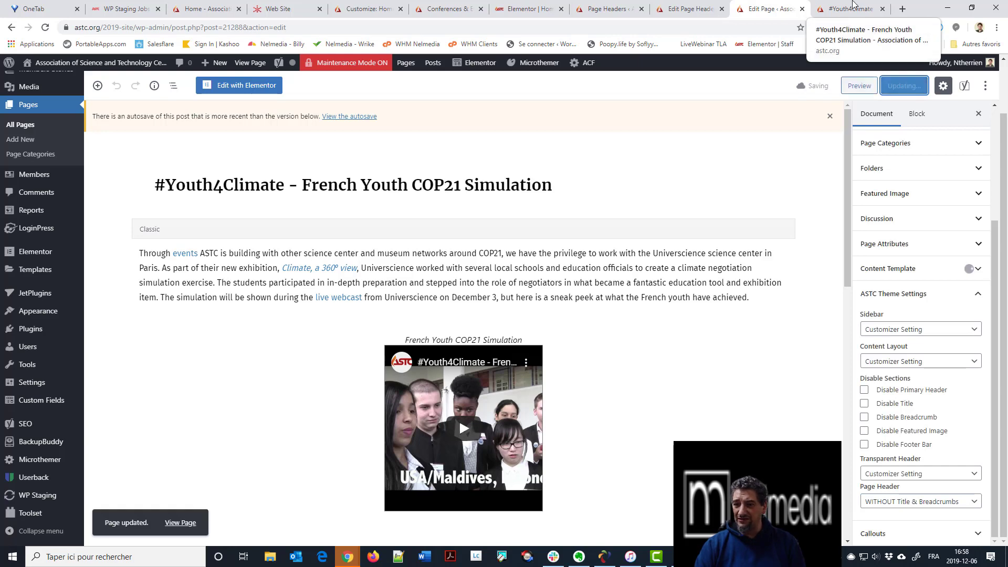
pyautogui.click(853, 8)
pyautogui.press('F5')
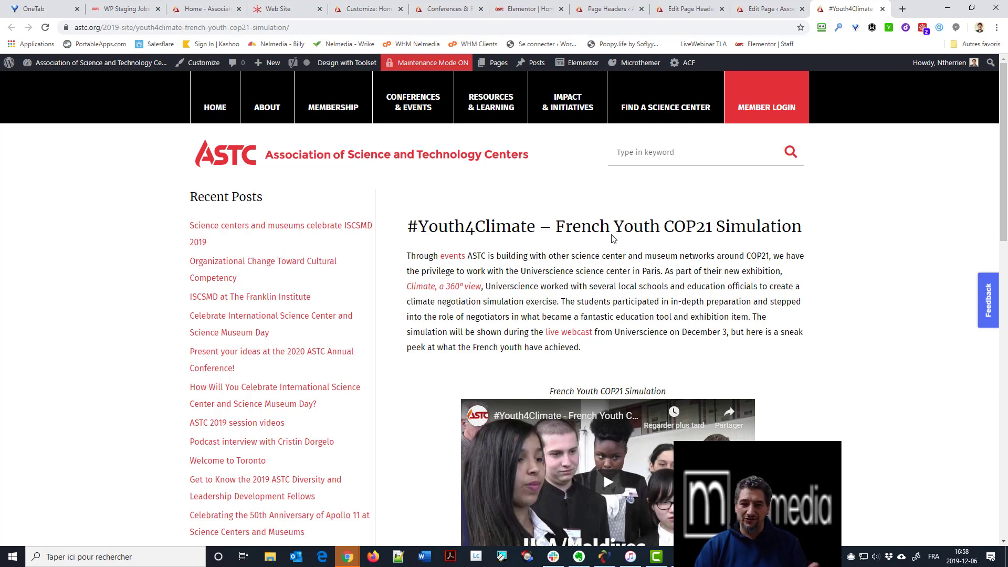
# Step: Reset the #Youth4Climate page's Page Header to Select, update the page and reload its live view
pyautogui.click(769, 9)
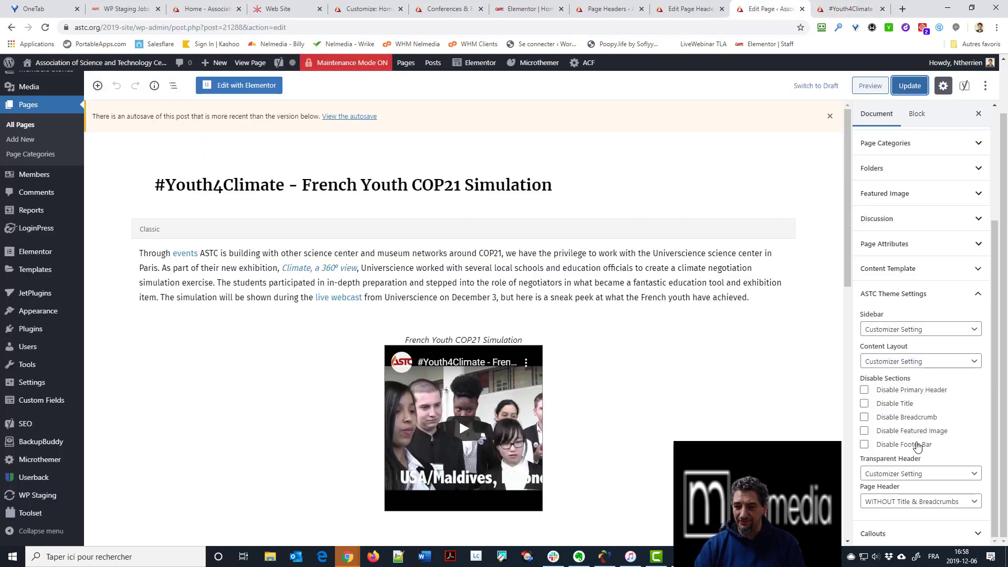
pyautogui.click(908, 501)
pyautogui.click(892, 512)
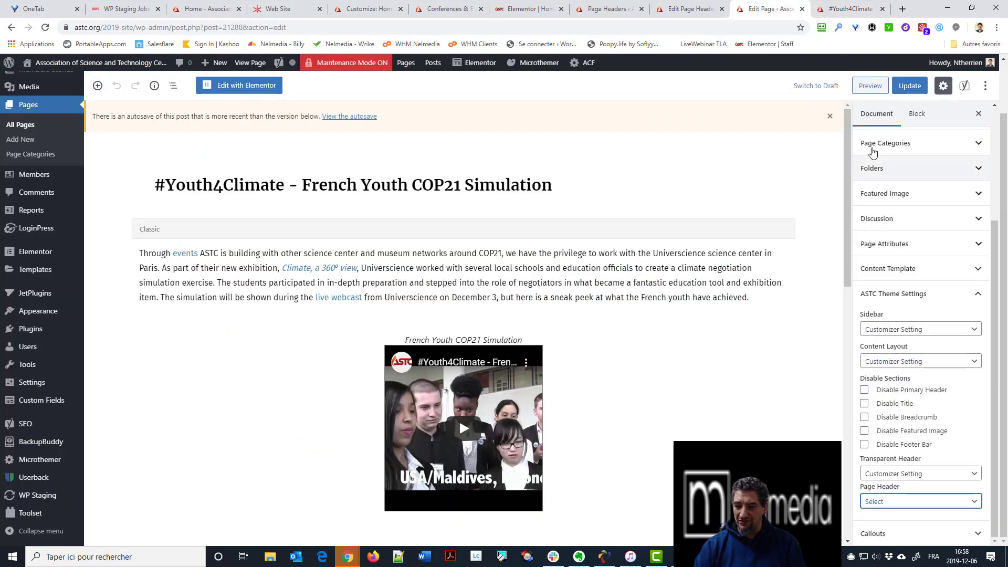
pyautogui.click(910, 86)
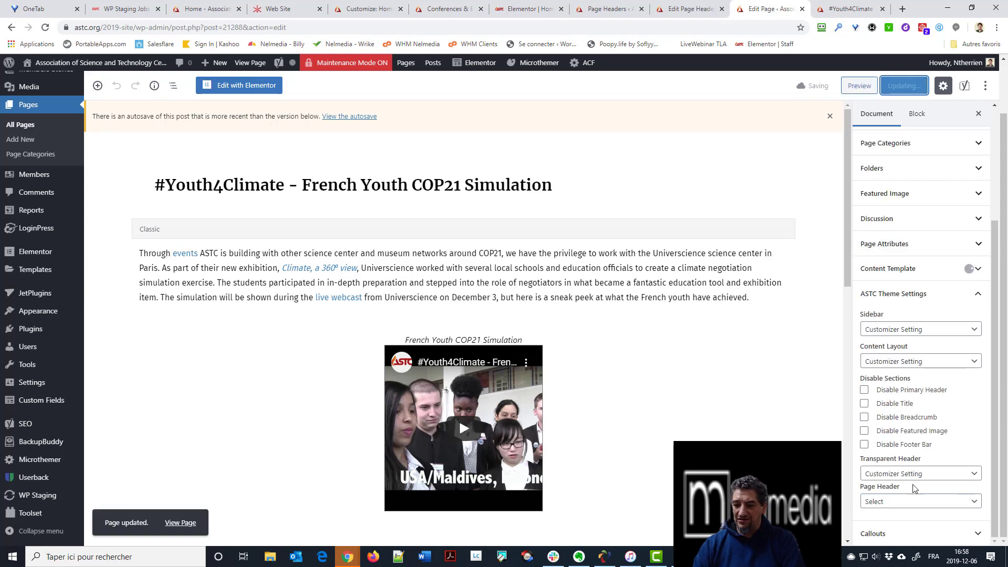
pyautogui.click(836, 11)
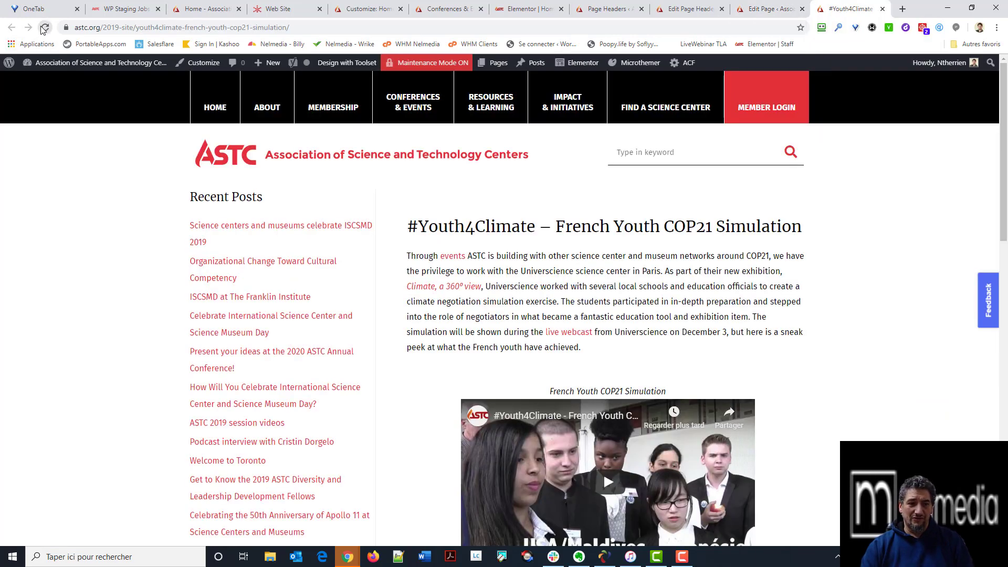
pyautogui.press('F5')
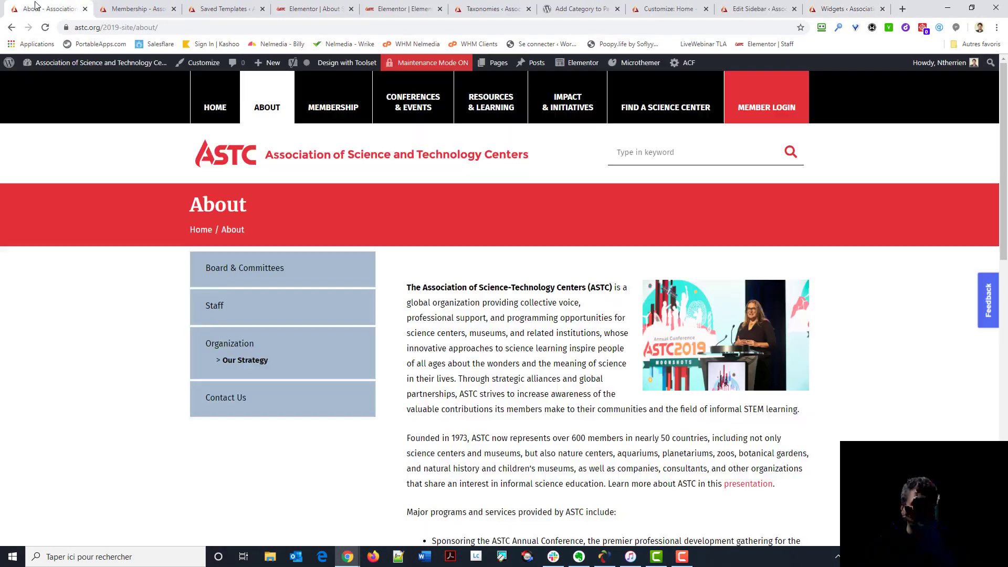
# Step: Compare the sidebar menus on the live About and Membership pages, and view the saved section templates containing About Sidebar
pyautogui.click(40, 7)
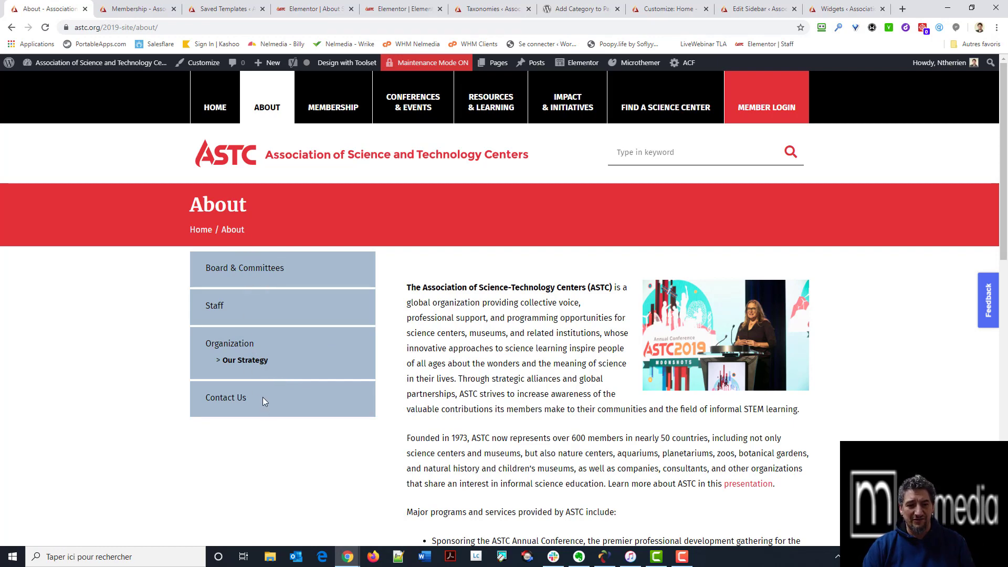
pyautogui.hotkey('ctrl', 'Tab')
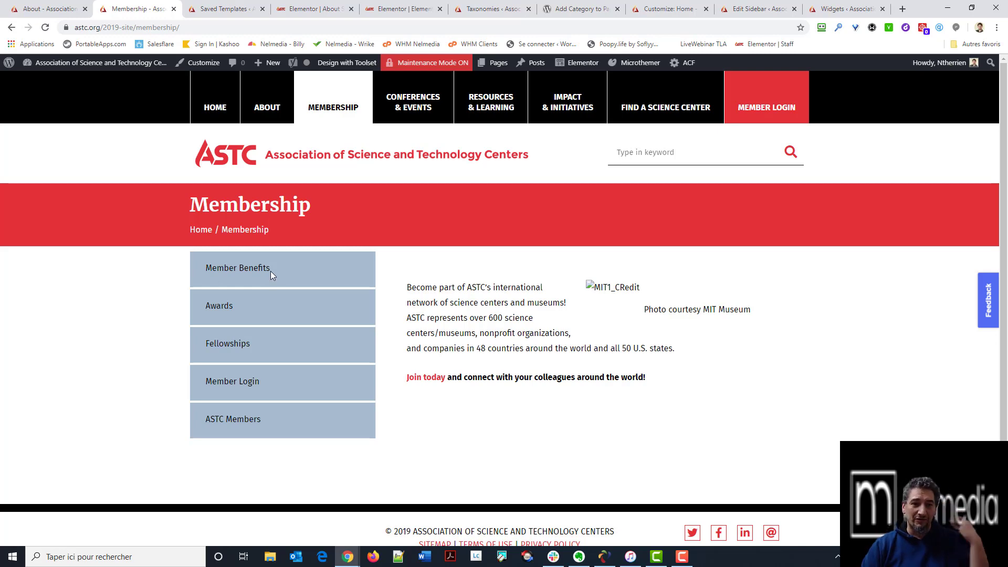
pyautogui.click(219, 9)
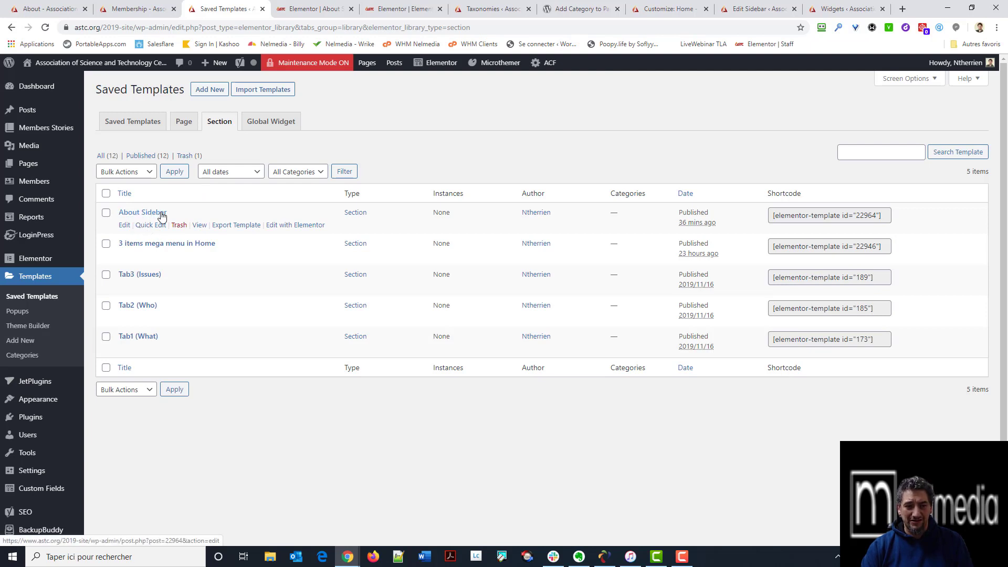
# Step: Examine the Navigation Menu widget in the About Sidebar template and search the widget library for menu widgets
pyautogui.click(296, 8)
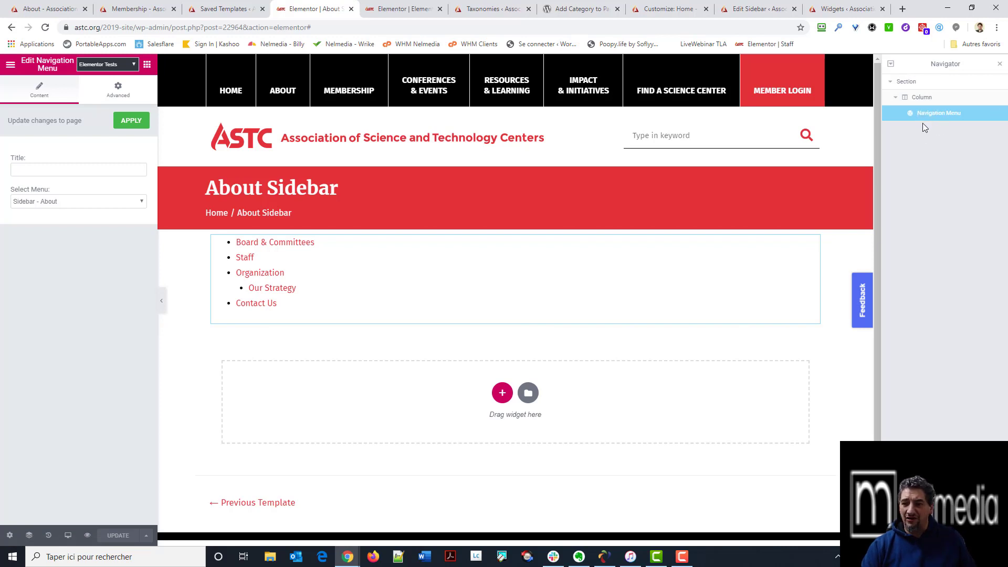
pyautogui.click(147, 64)
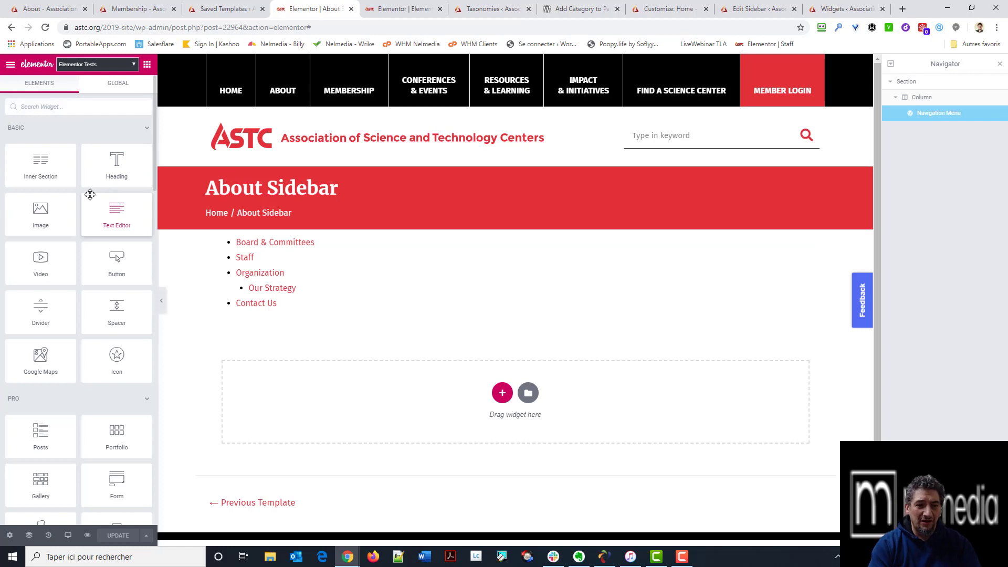
pyautogui.write('men')
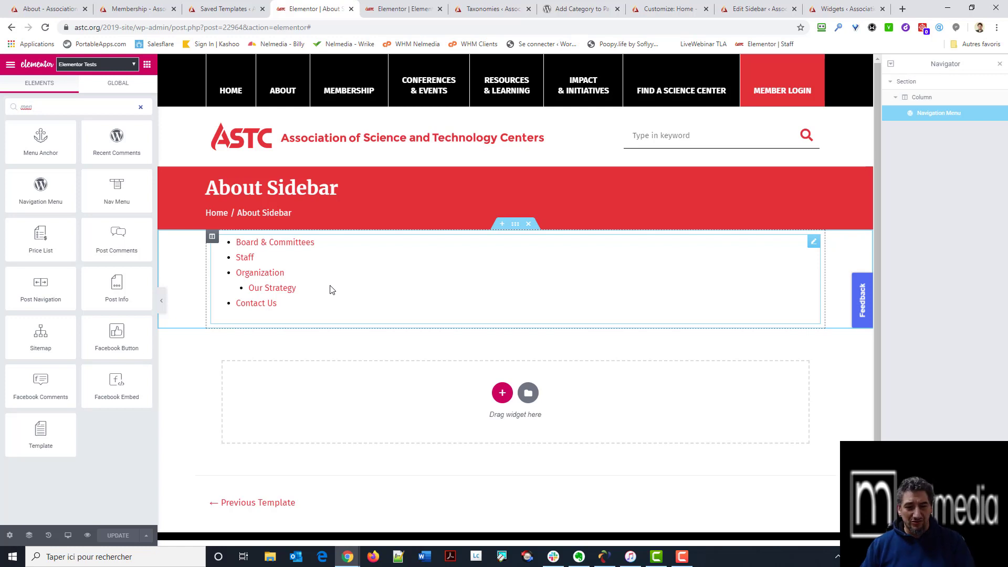
# Step: In Elementor #22970, delete the existing section and add a two-column section with a narrow first column and a wide second one
pyautogui.click(417, 8)
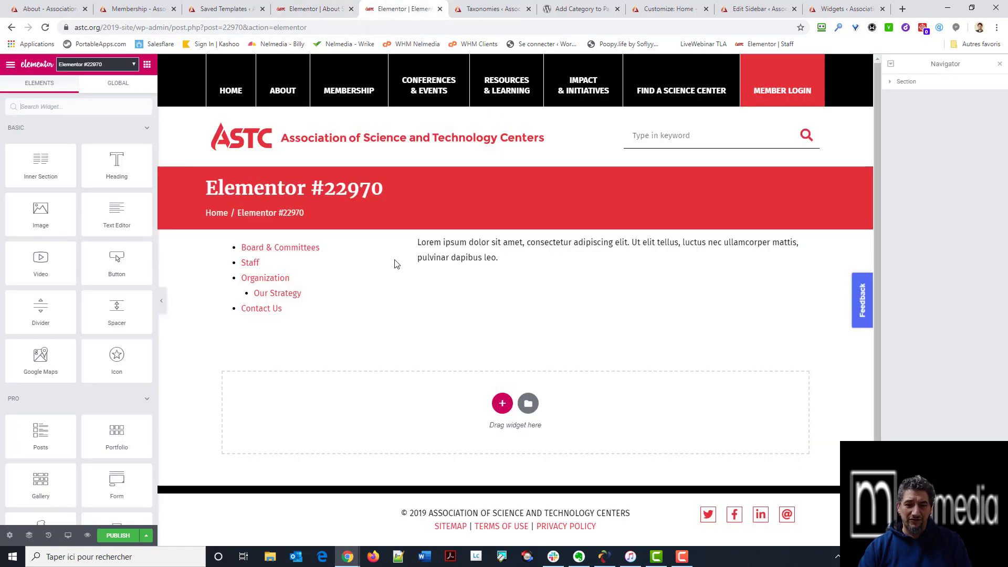
pyautogui.moveTo(431, 291)
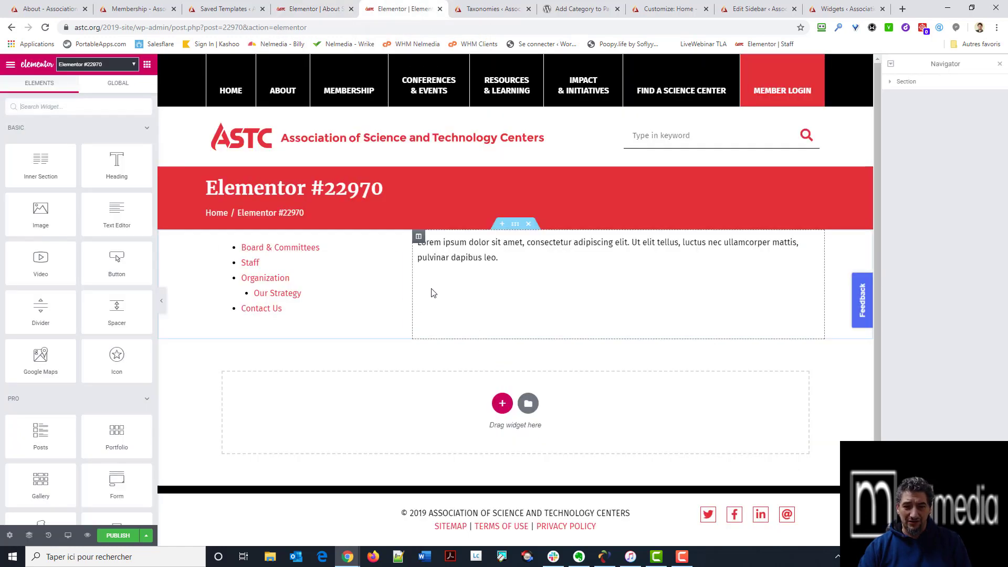
pyautogui.click(529, 225)
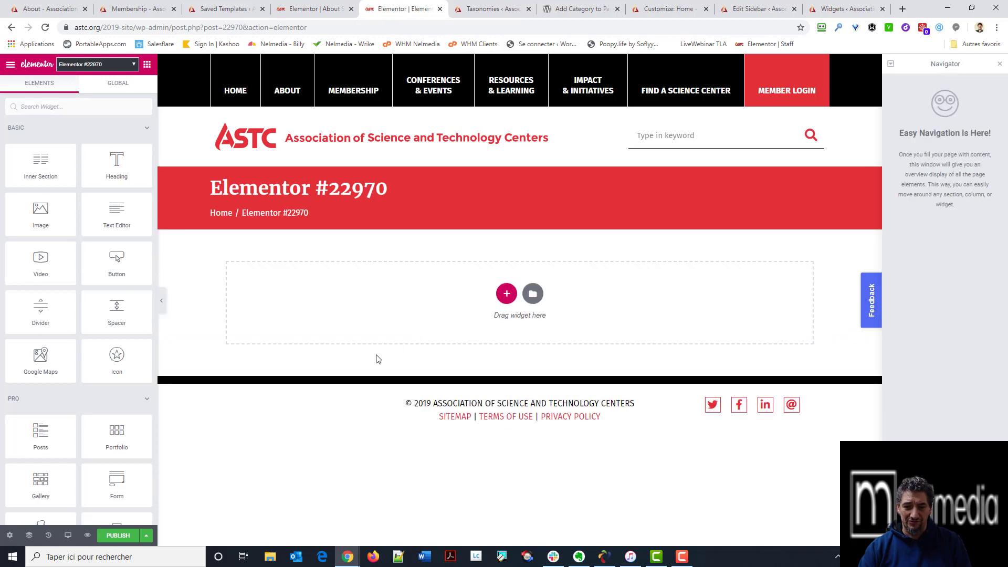
pyautogui.click(504, 293)
pyautogui.click(604, 328)
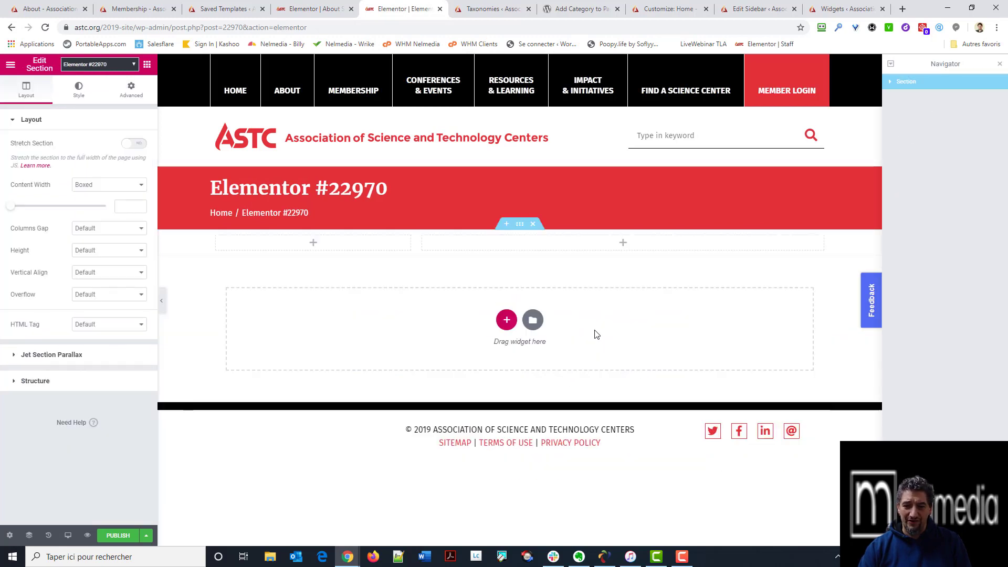
# Step: Place a Template widget in the section's narrow column and choose the About Sidebar template for it
pyautogui.click(362, 243)
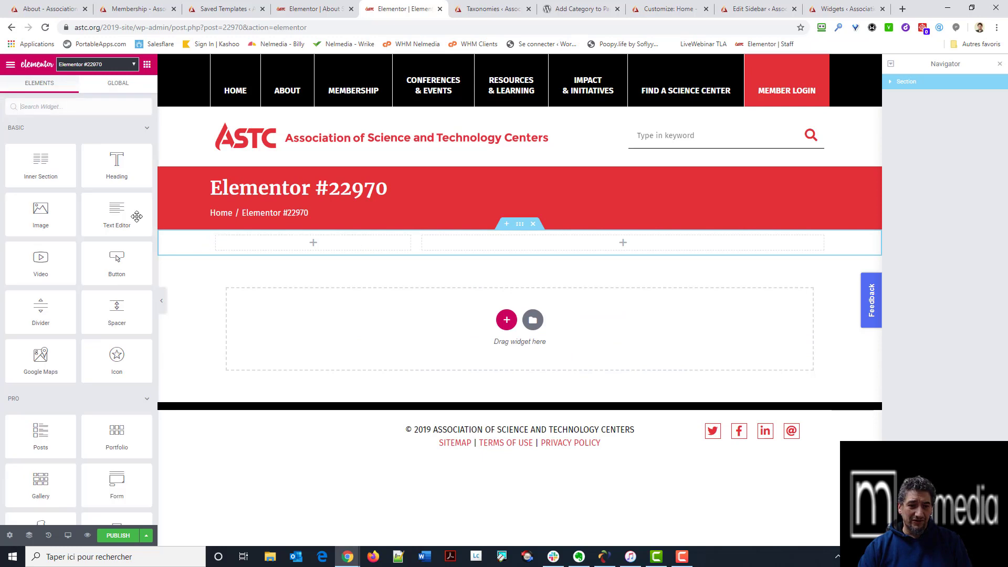
pyautogui.click(77, 103)
pyautogui.write('t')
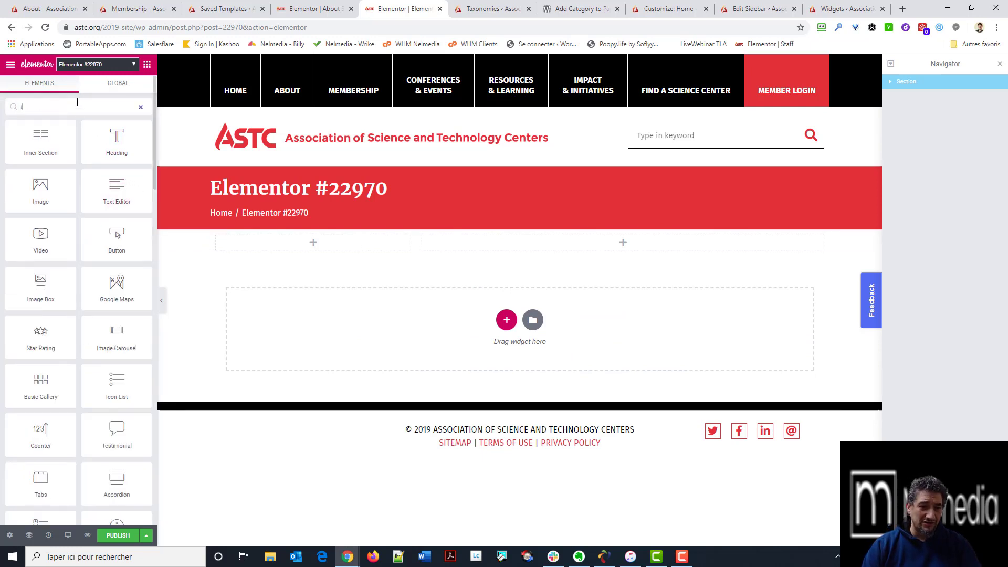
pyautogui.write('emp')
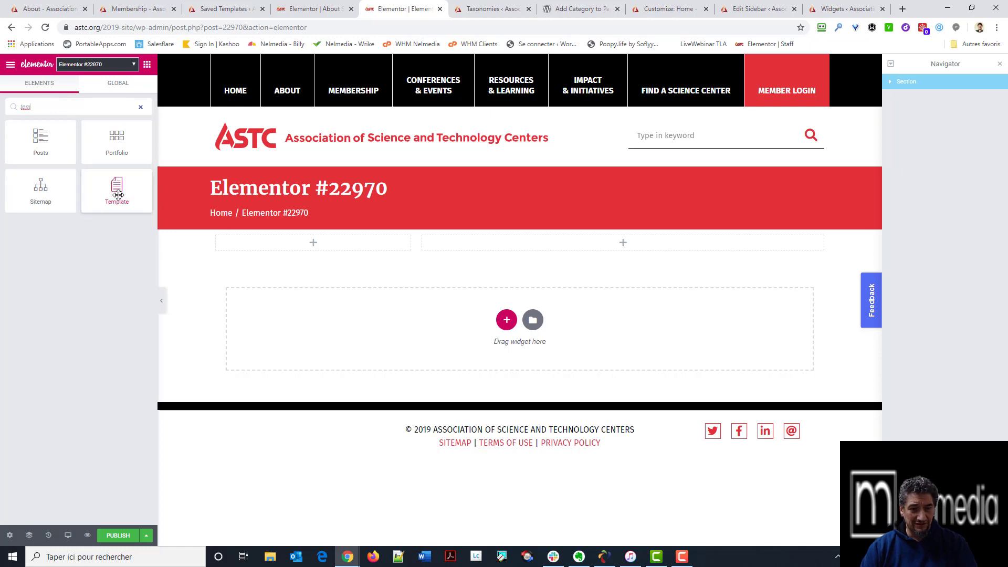
pyautogui.moveTo(117, 189); pyautogui.dragTo(257, 239)
pyautogui.click(103, 157)
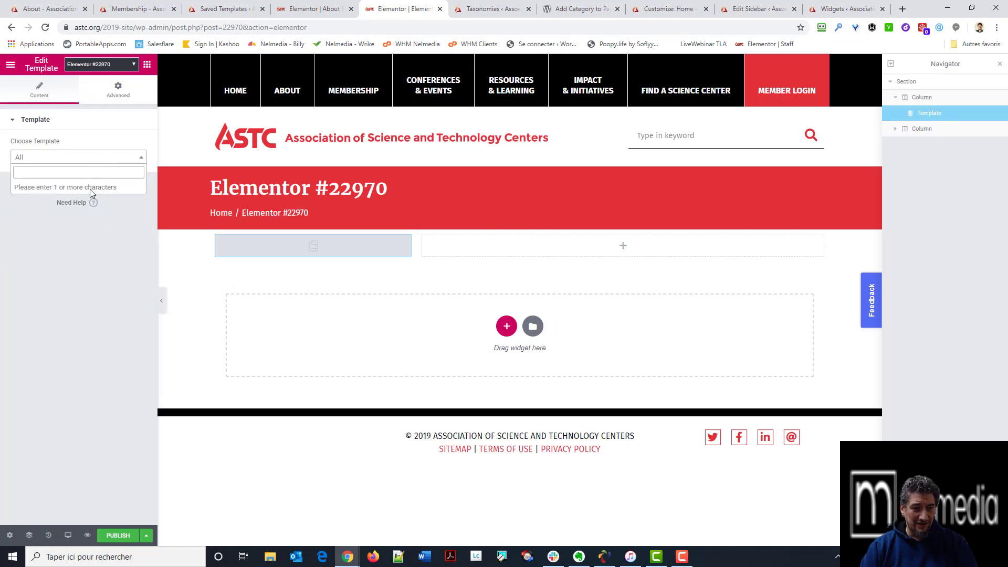
pyautogui.write('about')
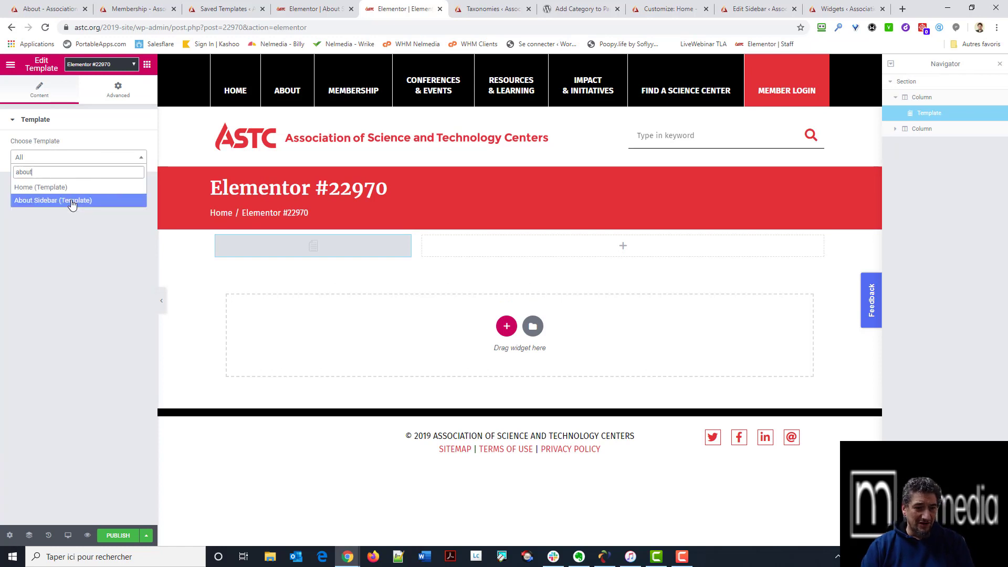
pyautogui.click(72, 204)
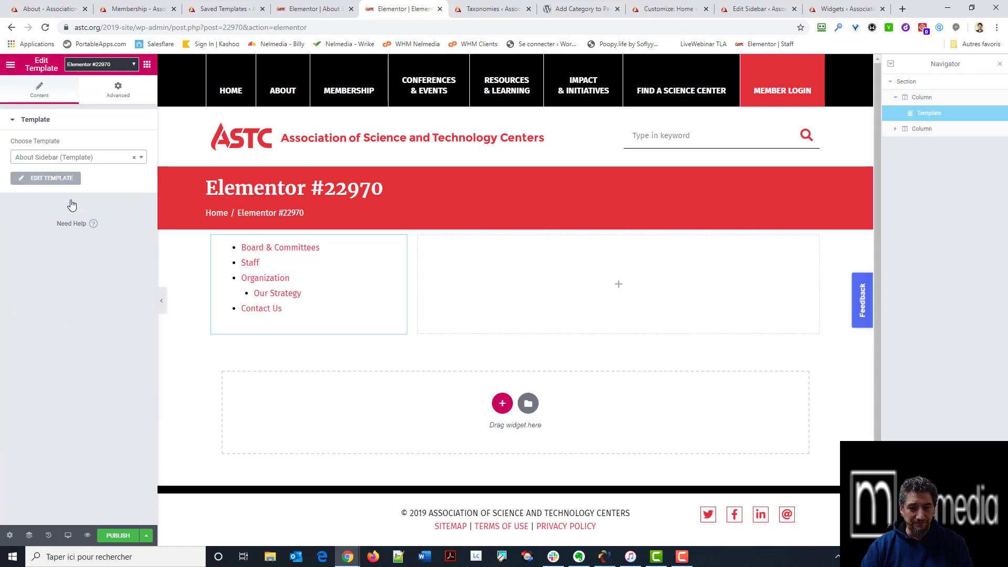
# Step: Add a Text Editor widget to the section's wide column, then select the Template widget beside it
pyautogui.click(147, 65)
pyautogui.moveTo(117, 212); pyautogui.dragTo(563, 297)
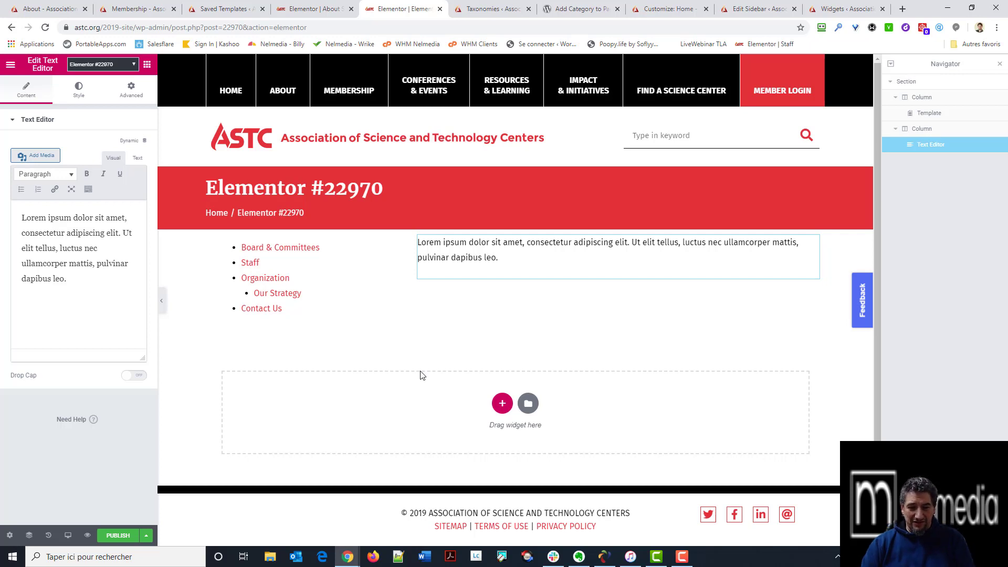
pyautogui.click(370, 311)
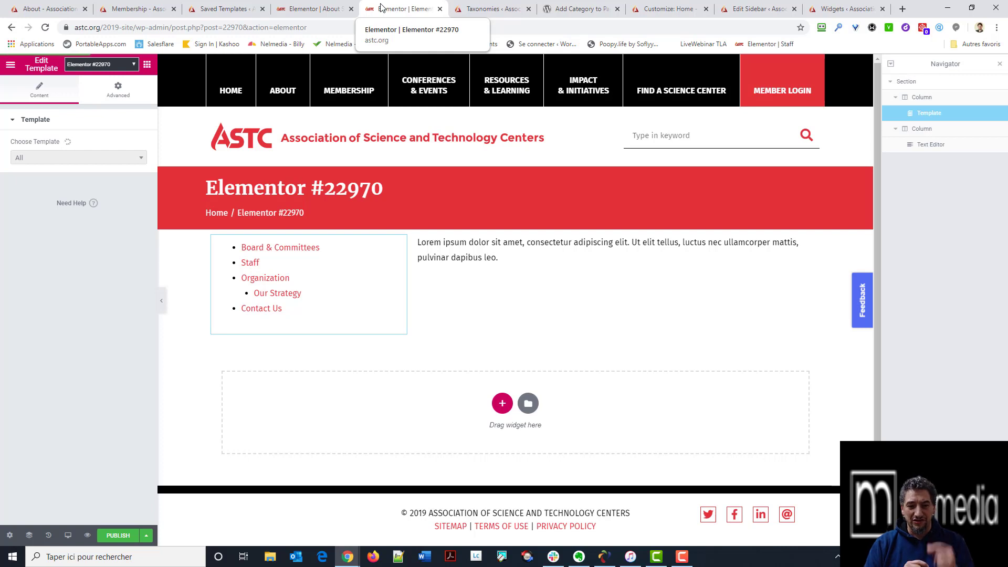
# Step: Review the Toolset taxonomies and open Page Categories to examine which post types use it
pyautogui.click(488, 10)
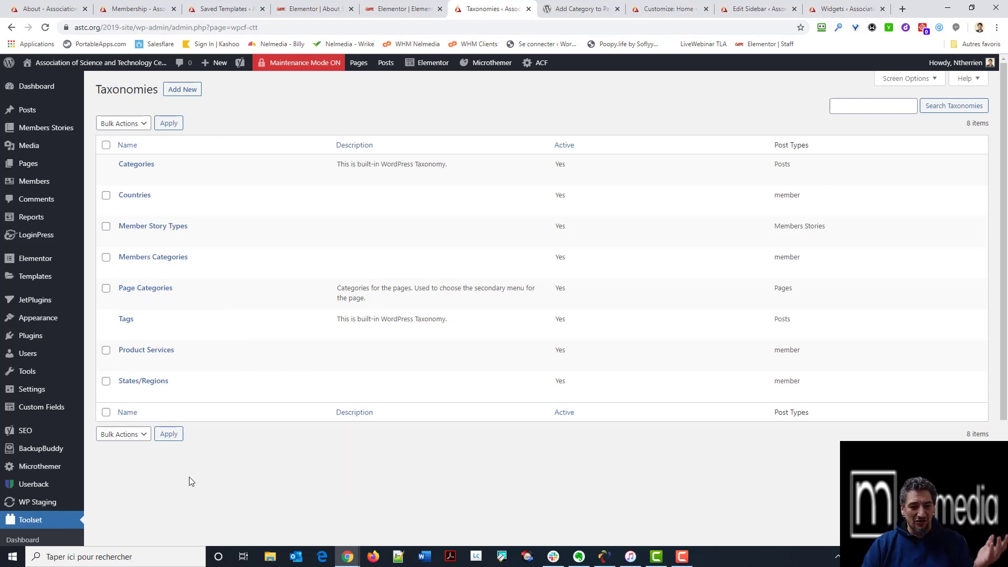
pyautogui.scroll(-3, 189, 477)
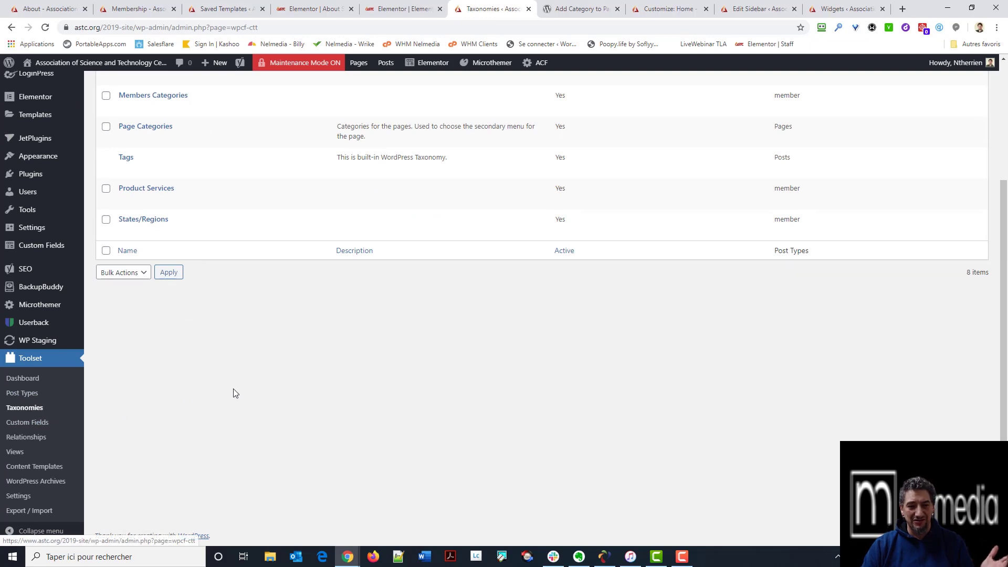
pyautogui.scroll(2, 231, 391)
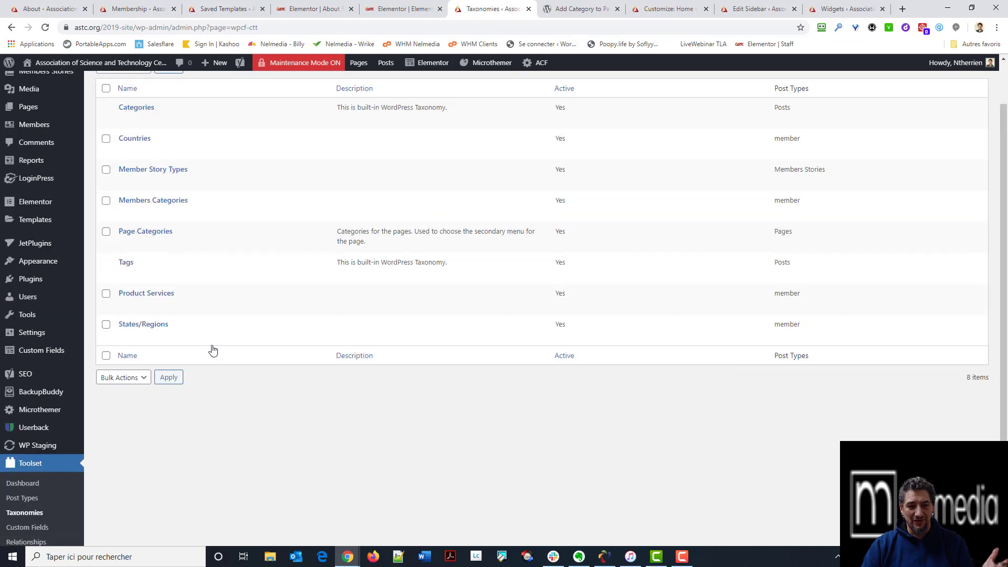
pyautogui.click(152, 232)
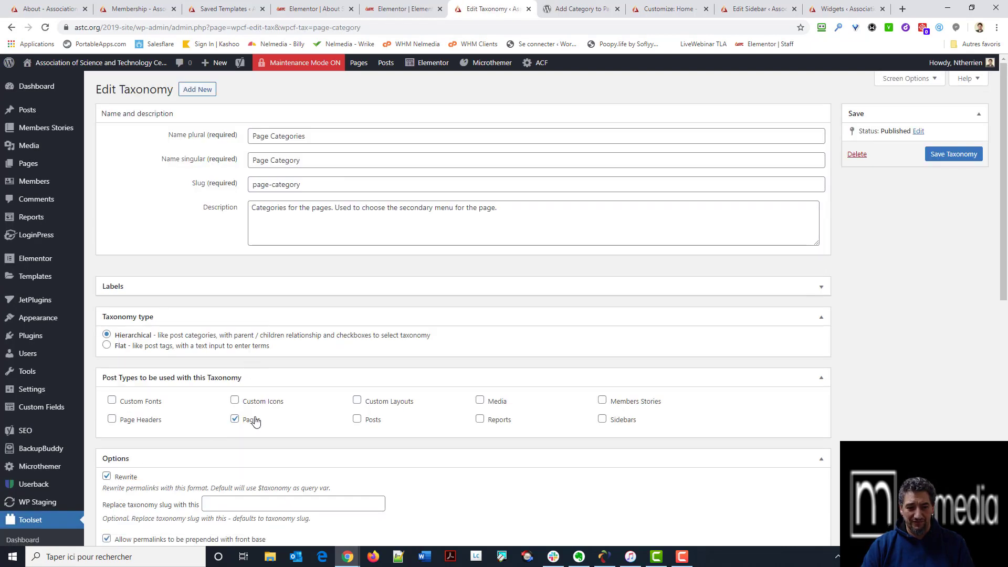
# Step: Review the Page Categories terms and their page counts, and relate About ASTC and Membership to their live pages
pyautogui.moveTo(45, 167)
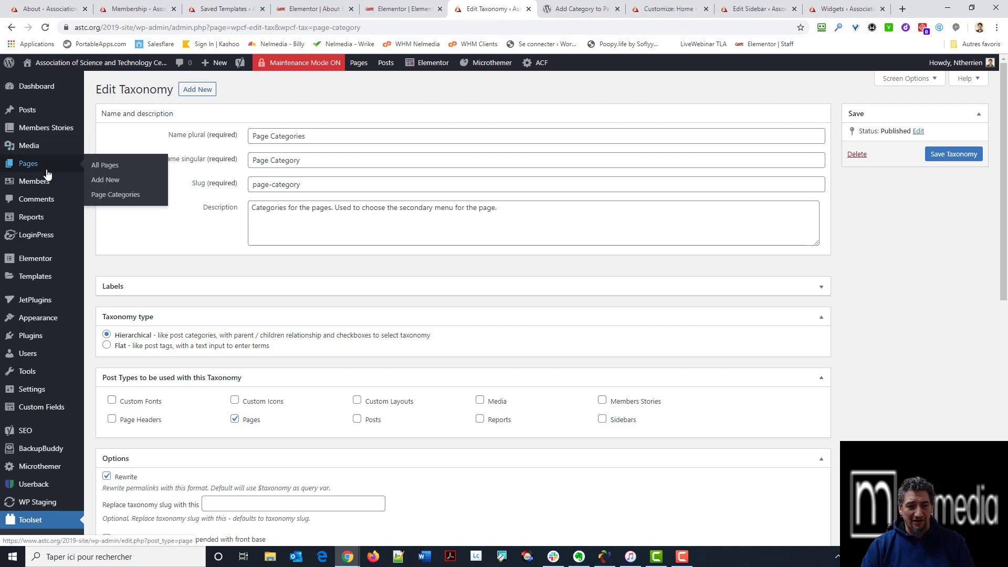
pyautogui.click(131, 203)
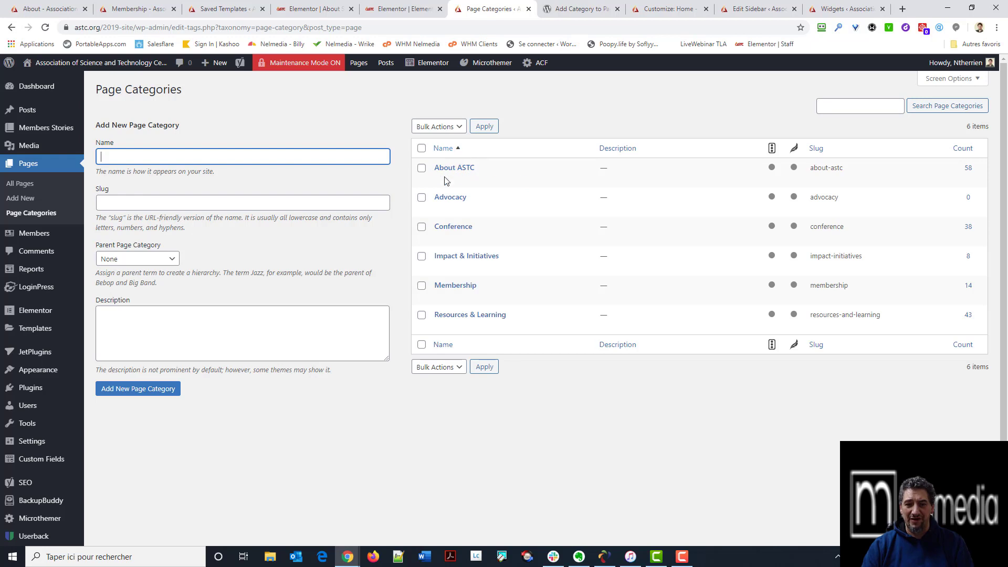
pyautogui.moveTo(960, 174); pyautogui.dragTo(984, 187)
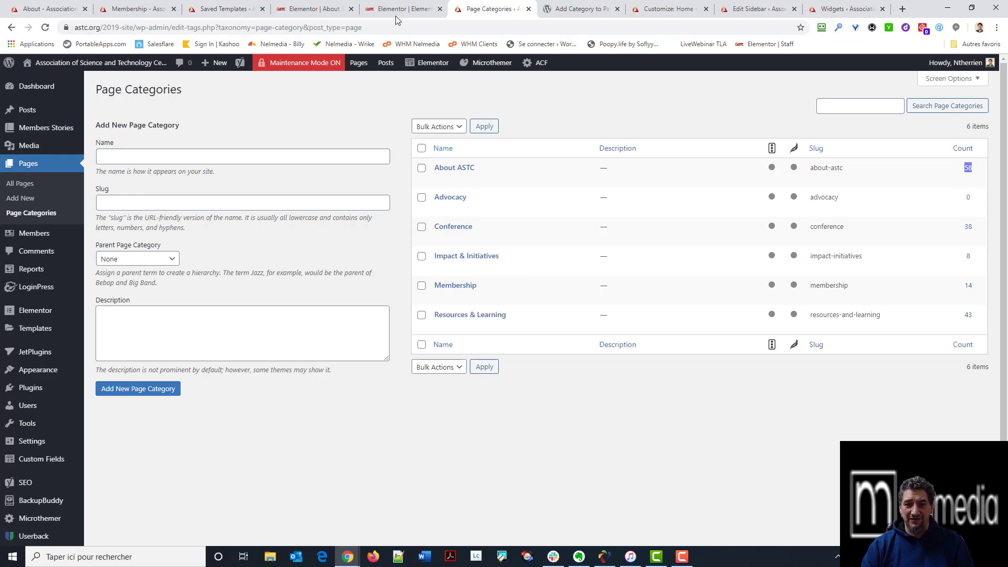
pyautogui.click(50, 9)
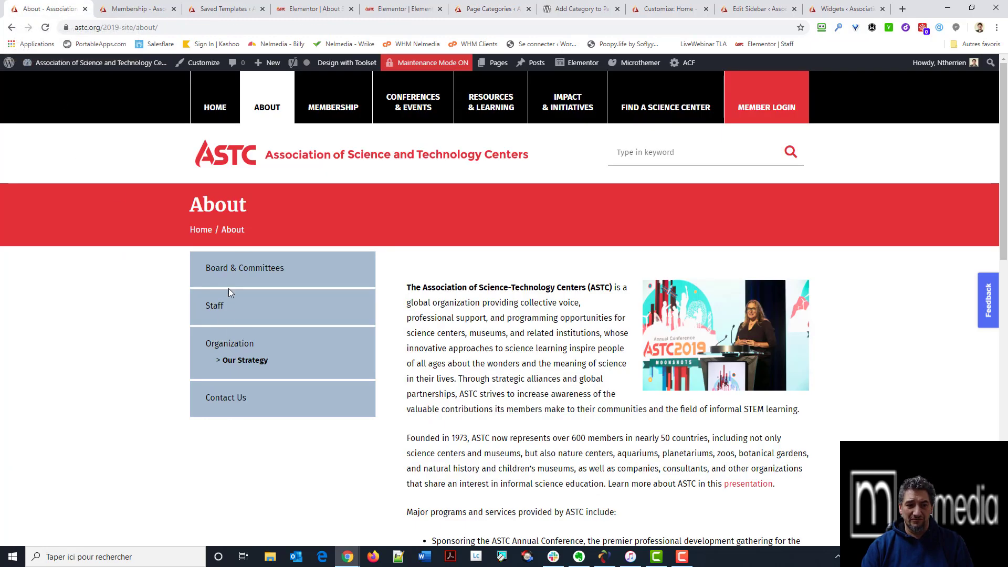
pyautogui.click(502, 9)
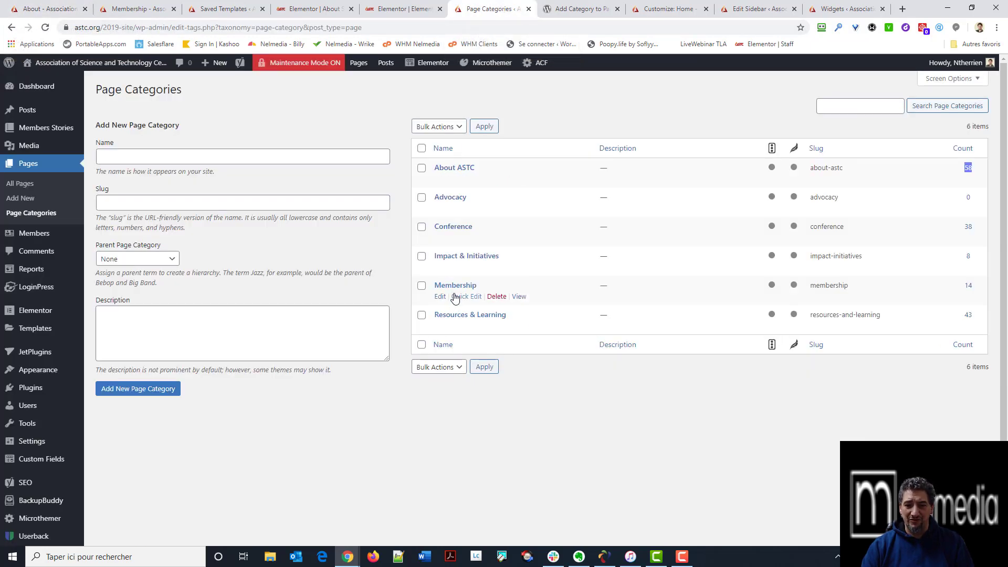
pyautogui.click(143, 8)
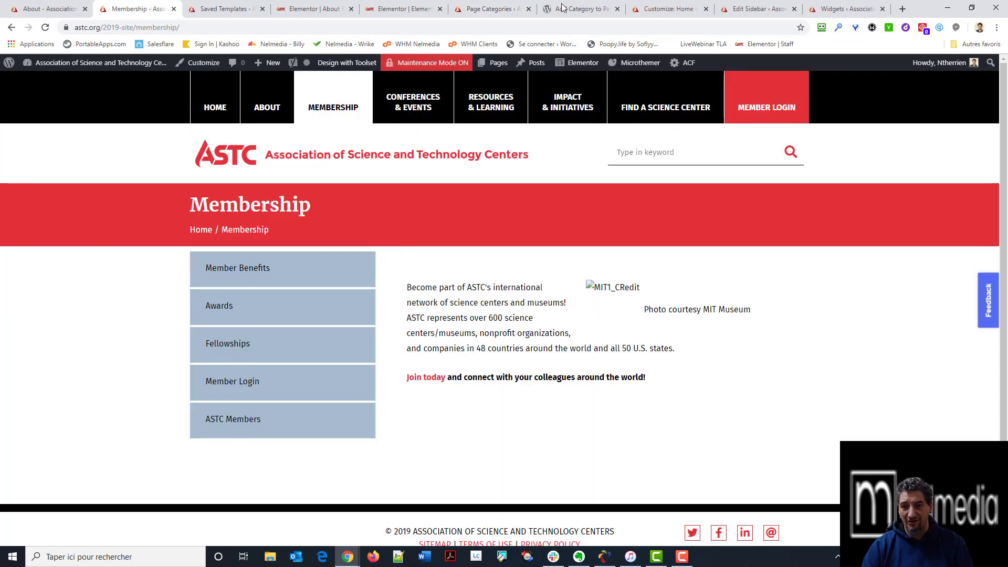
pyautogui.click(488, 9)
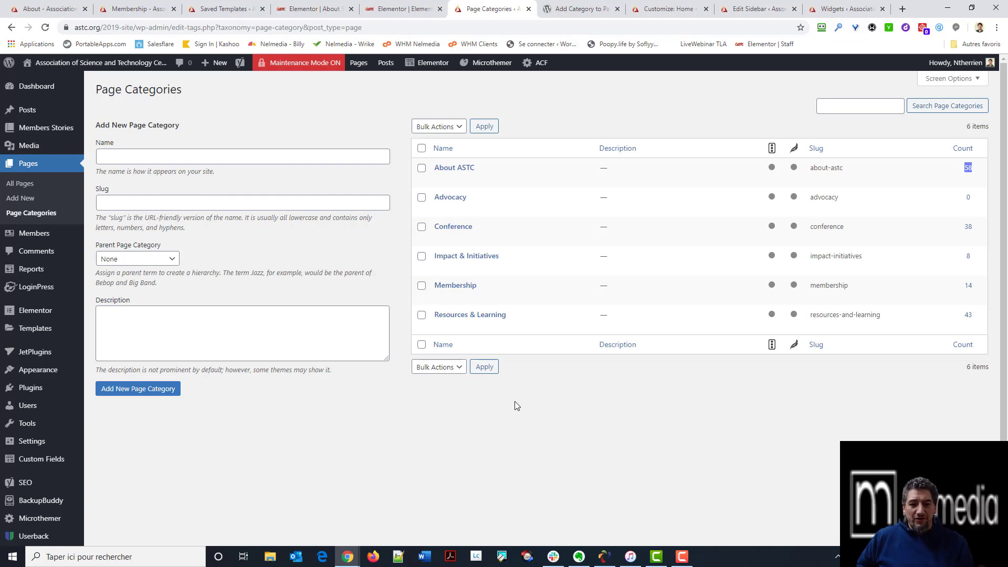
# Step: View the Add Category to Pages plugin's page on WordPress.org
pyautogui.click(592, 7)
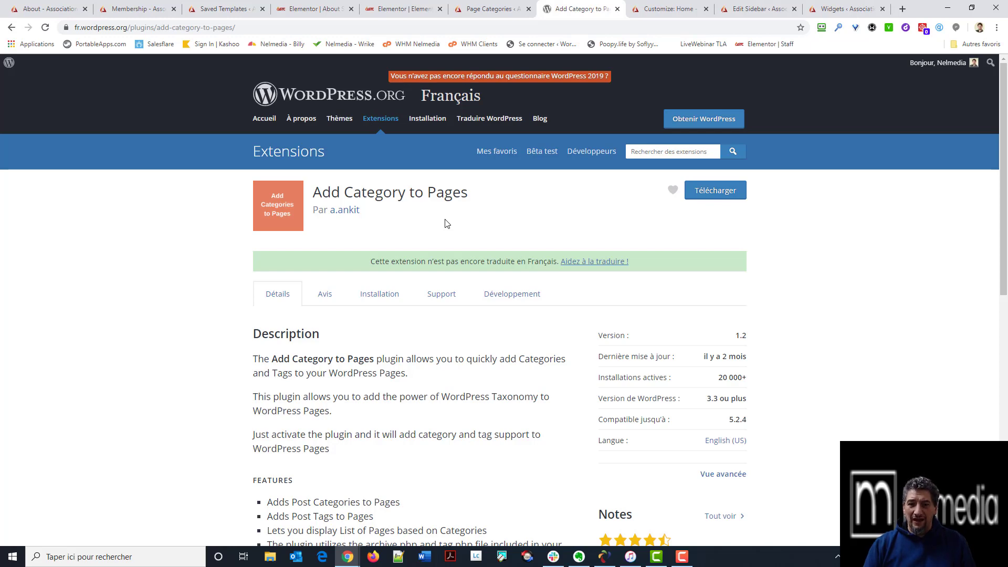
# Step: Open the Sidebar settings in the site customizer and examine the available Default Layout options
pyautogui.click(655, 9)
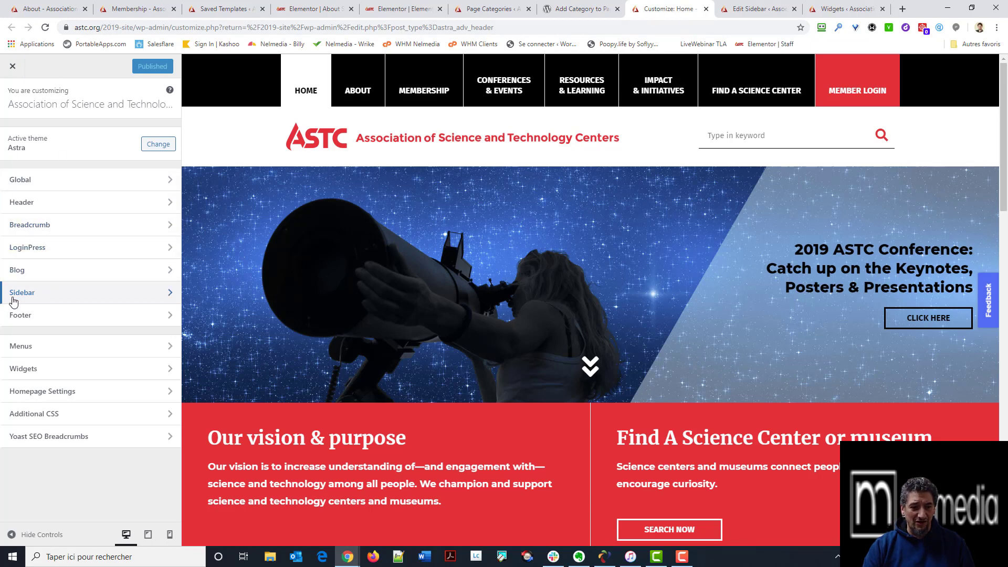
pyautogui.click(51, 302)
pyautogui.click(52, 159)
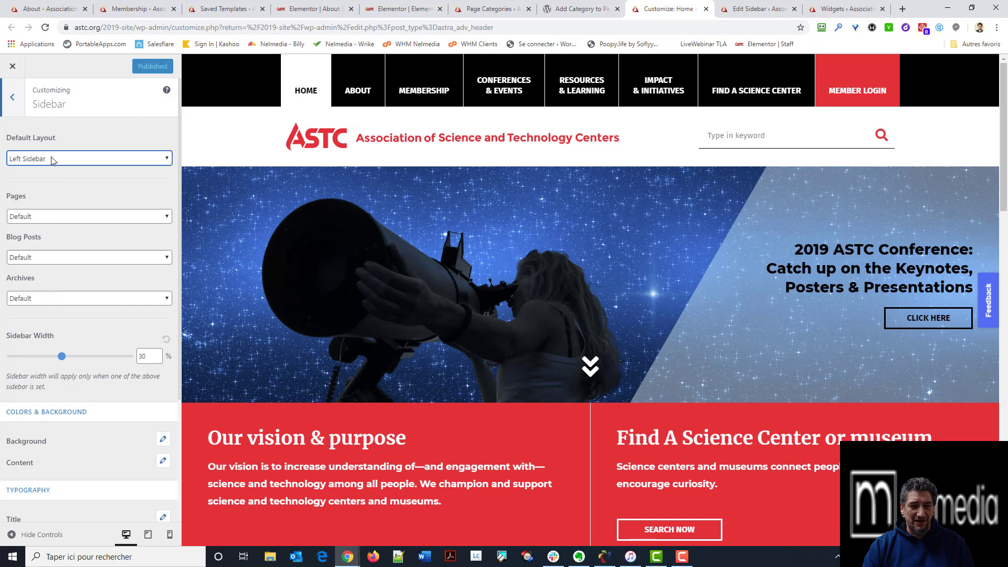
pyautogui.click(52, 160)
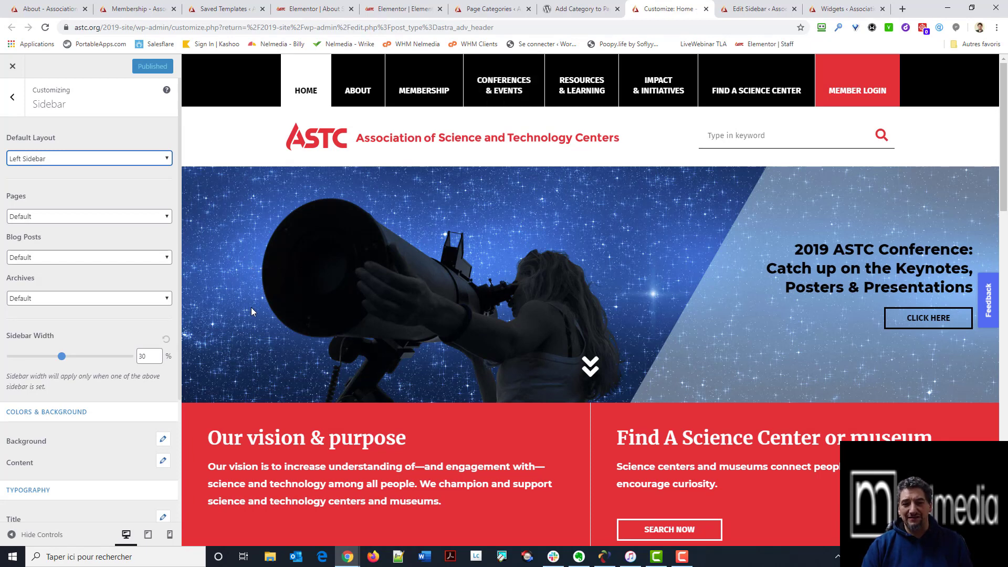
pyautogui.click(133, 160)
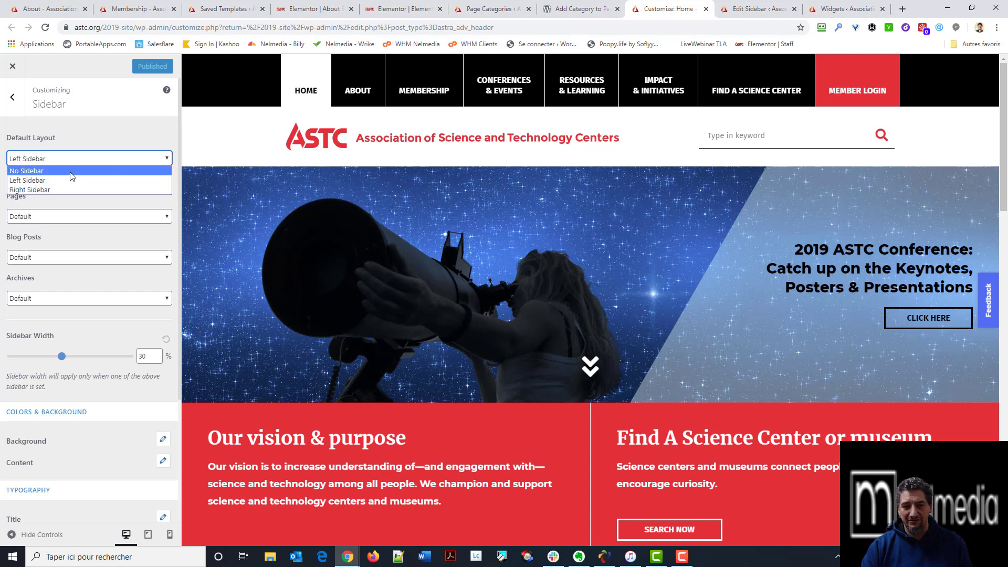
pyautogui.click(83, 131)
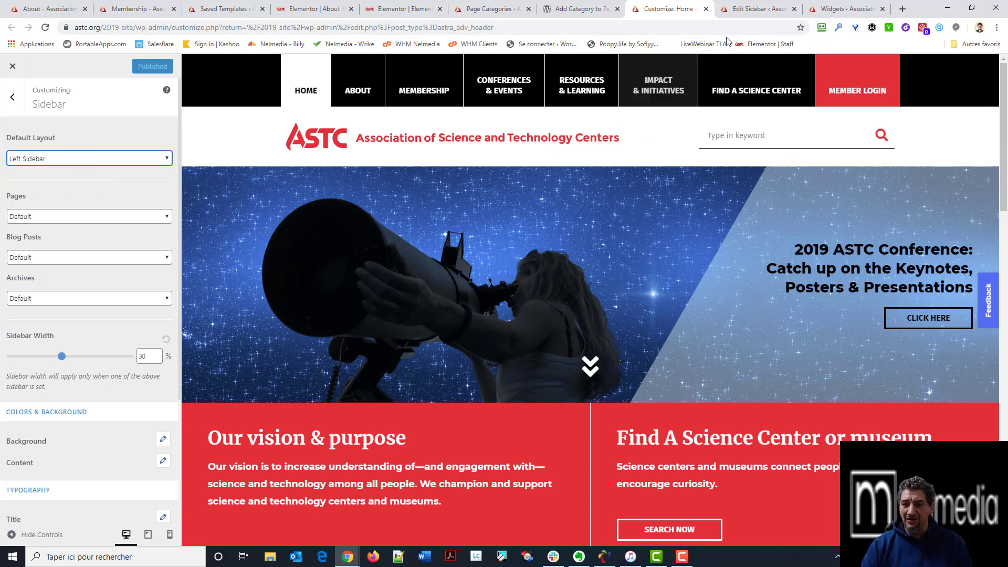
# Step: Review the widget areas, including Sidebar: About and Astra Menu Widgets, and compare them with the sidebar editor and the customizer's sidebar layout
pyautogui.click(852, 11)
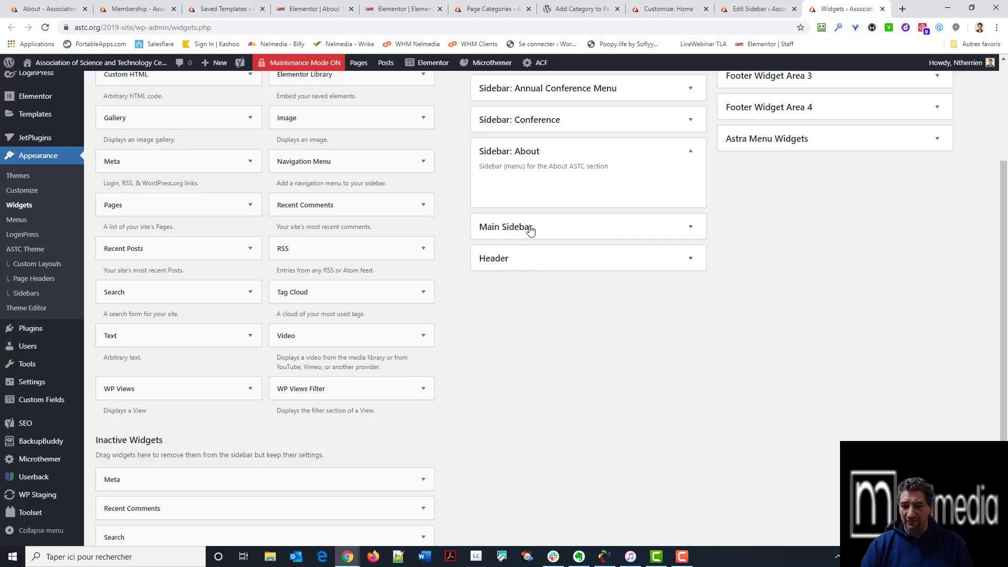
pyautogui.scroll(3, 826, 217)
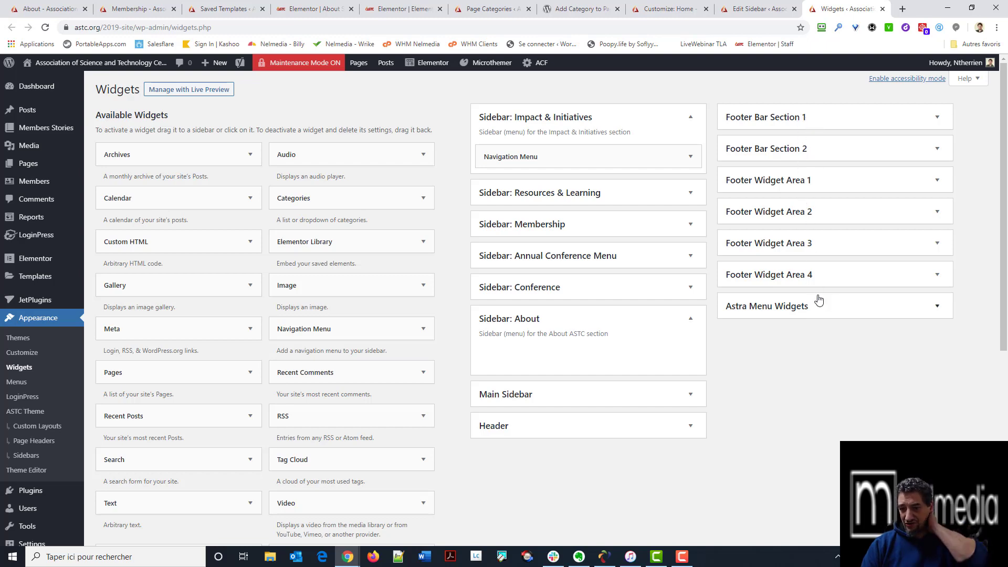
pyautogui.scroll(-3, 817, 328)
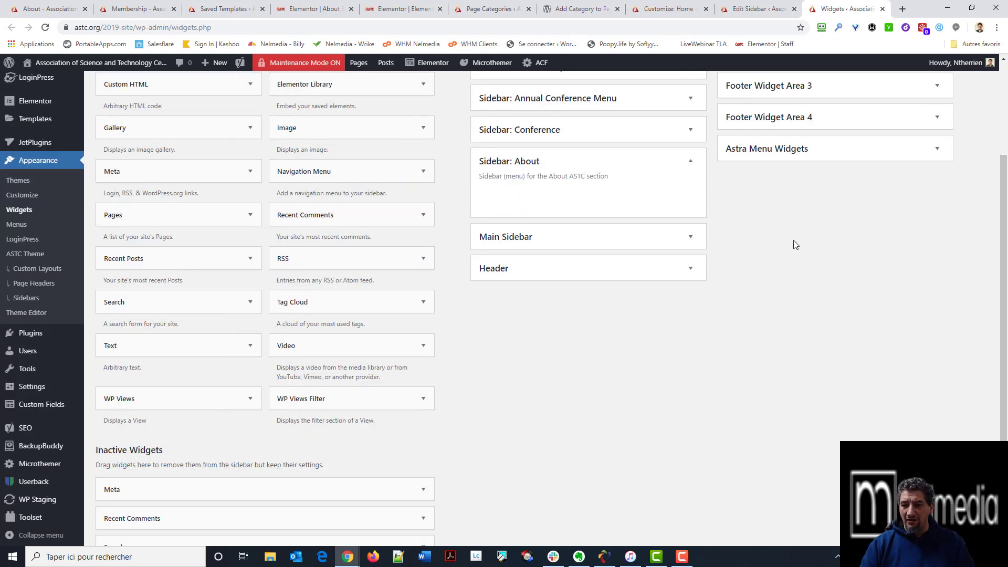
pyautogui.click(783, 158)
pyautogui.click(783, 157)
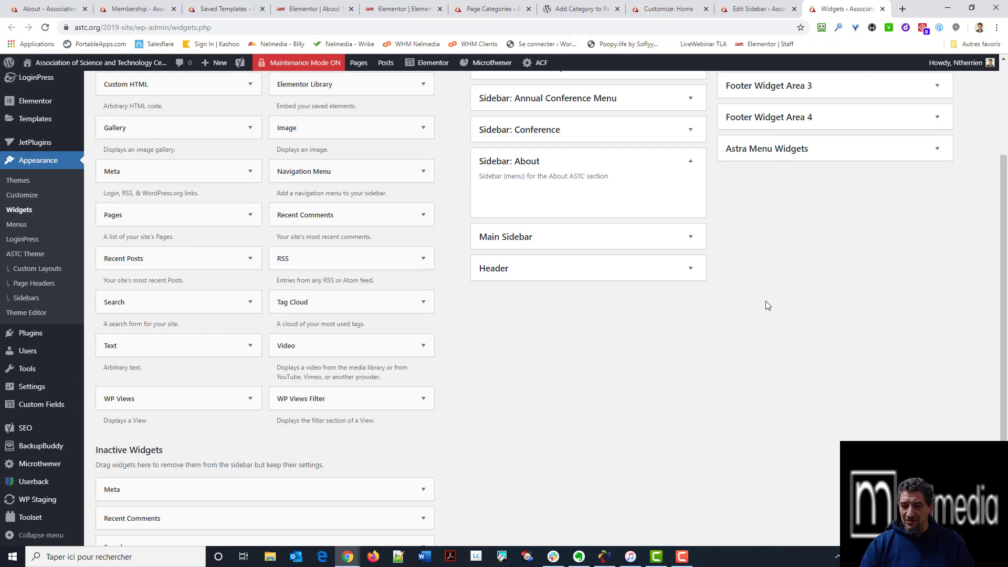
pyautogui.click(741, 8)
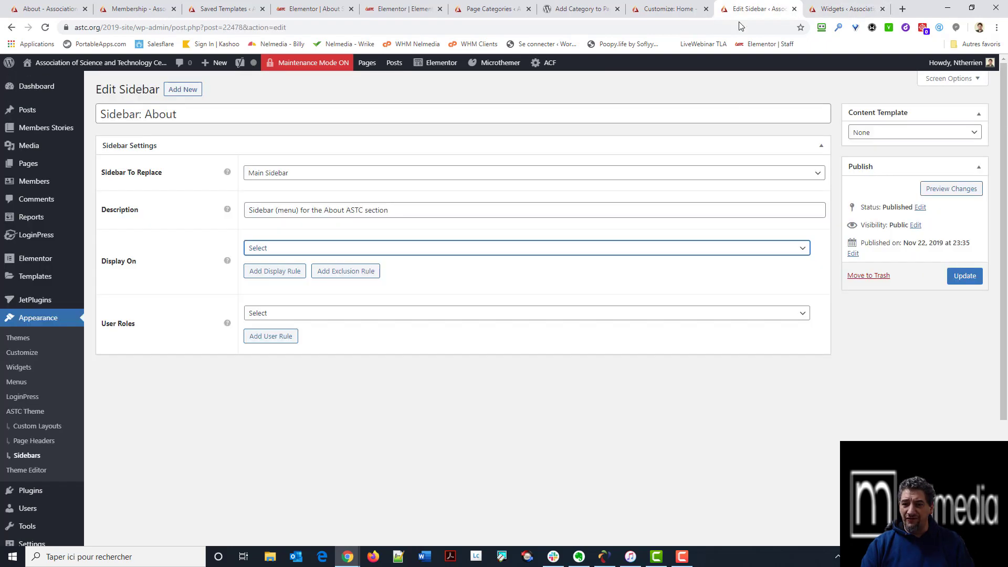
pyautogui.click(674, 9)
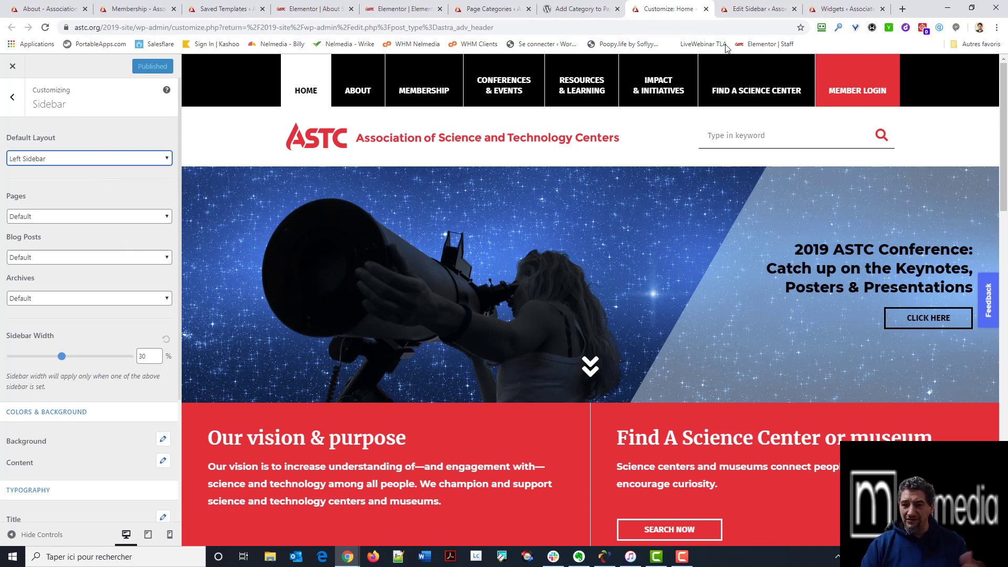
pyautogui.click(846, 9)
pyautogui.scroll(2, 702, 253)
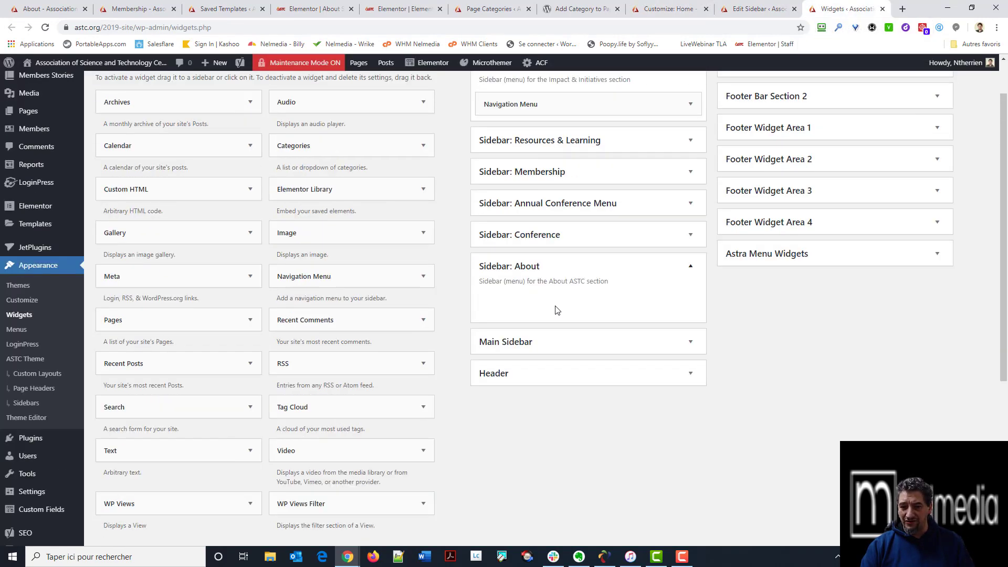
pyautogui.scroll(1, 744, 185)
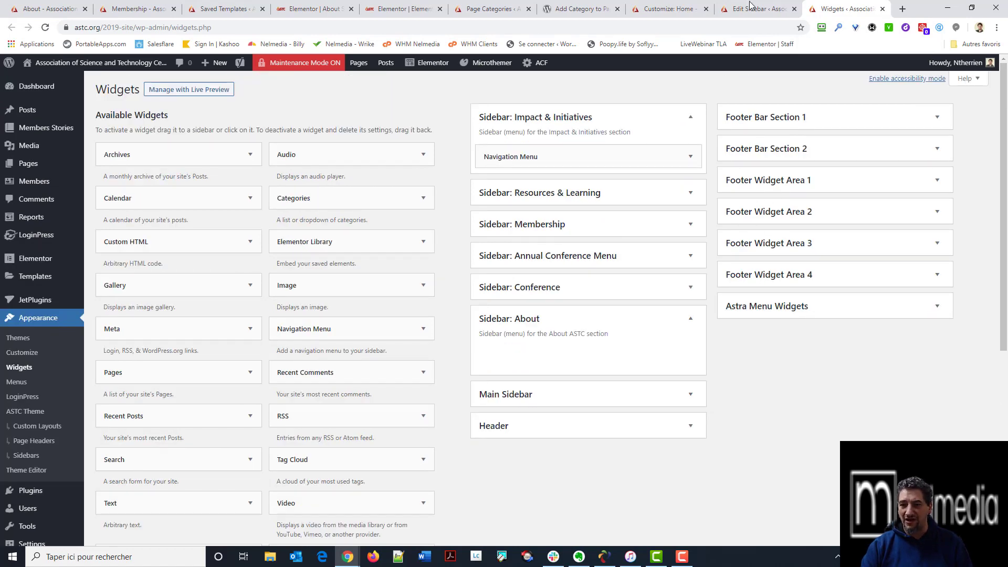
pyautogui.click(663, 9)
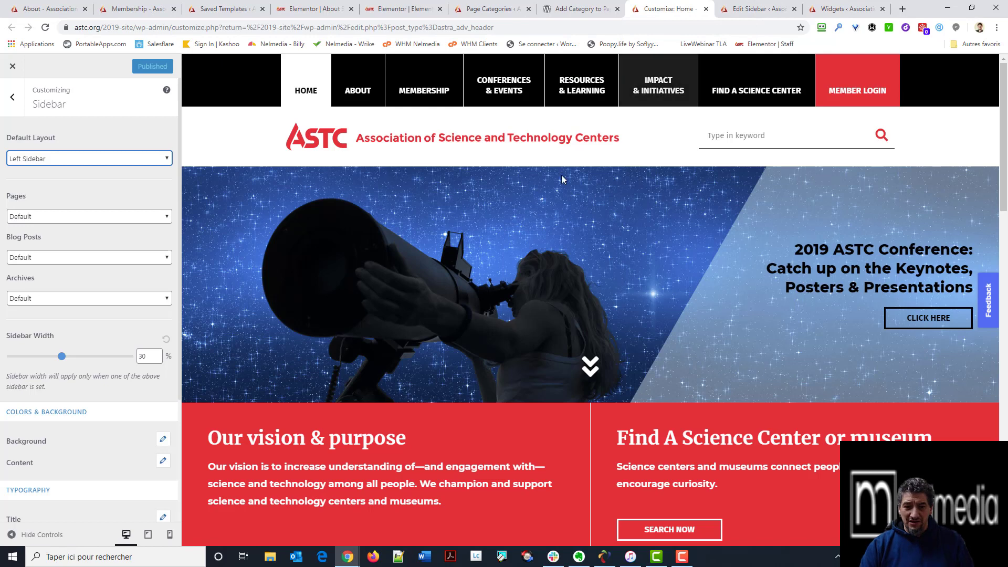
# Step: Review the About sidebar's title and description, and choose Main Sidebar as the sidebar to replace
pyautogui.click(754, 9)
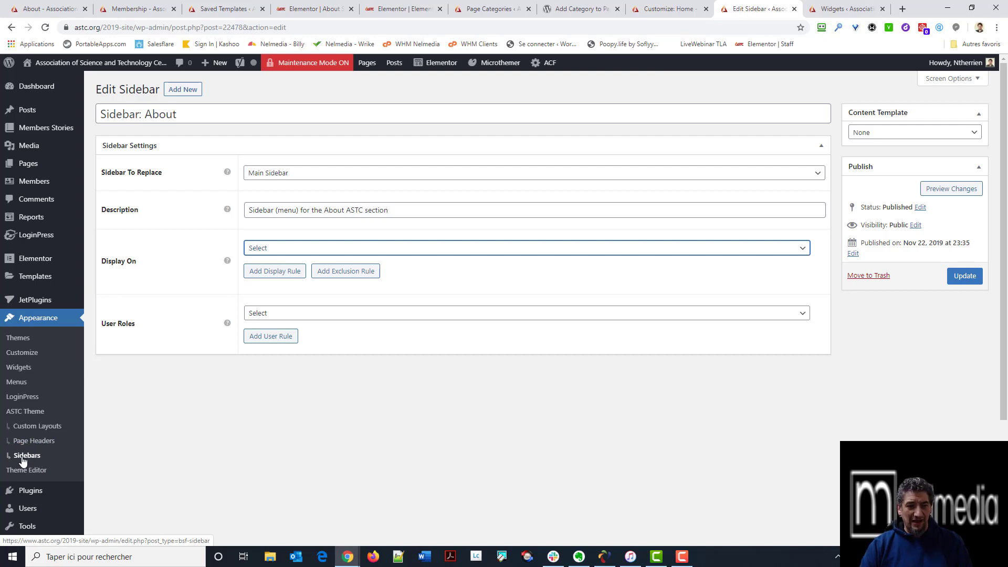
pyautogui.moveTo(187, 114); pyautogui.dragTo(99, 113)
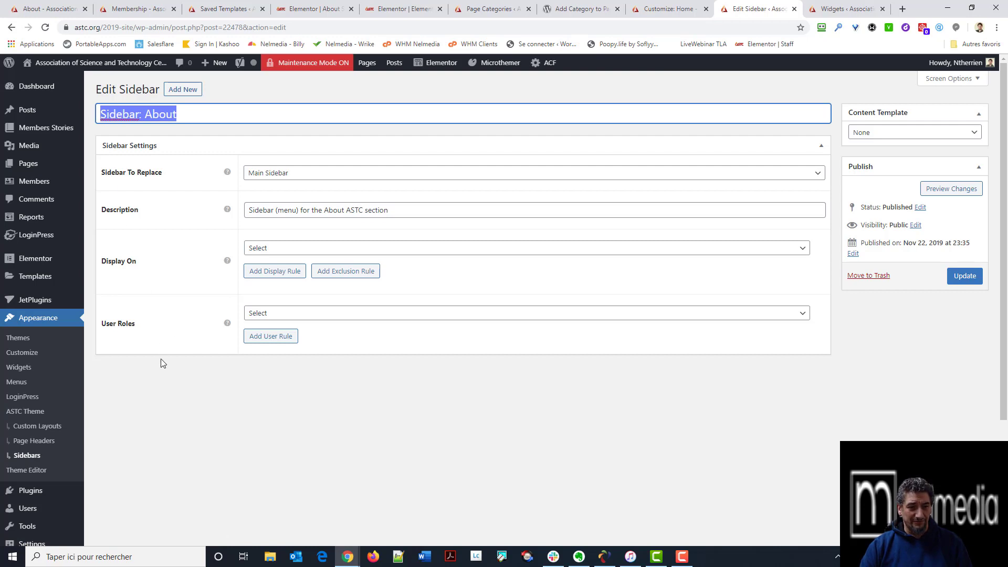
pyautogui.click(282, 173)
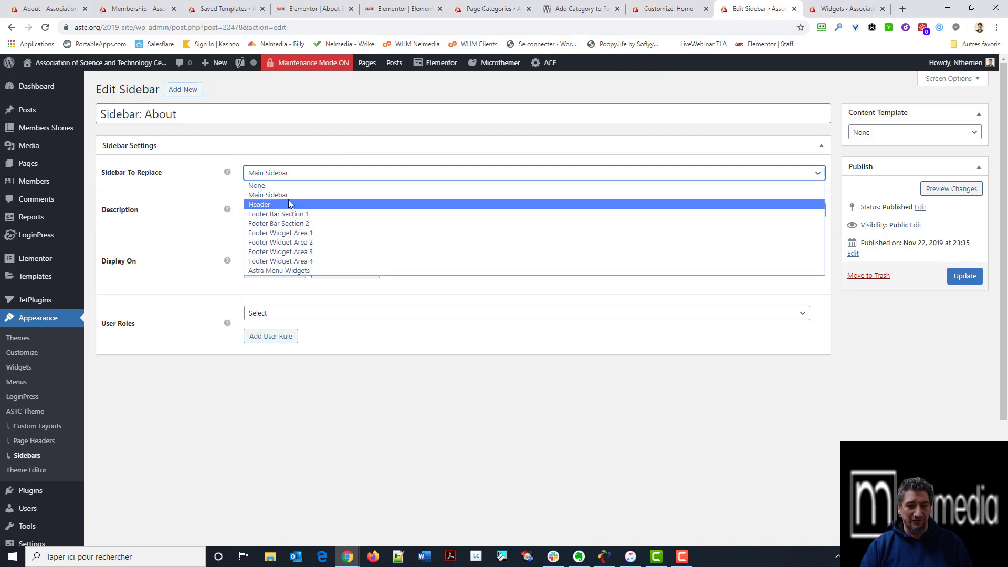
pyautogui.click(289, 194)
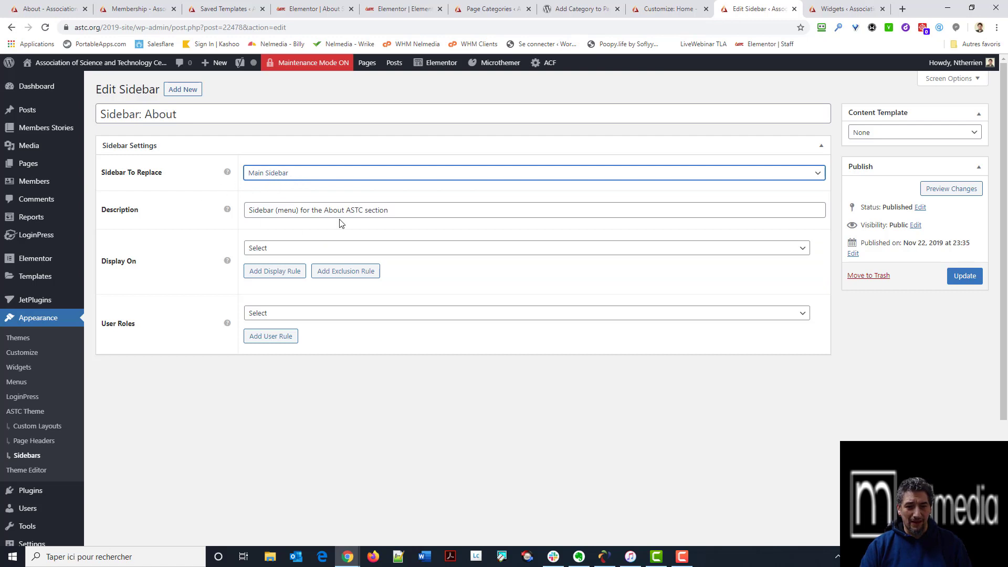
pyautogui.moveTo(392, 210); pyautogui.dragTo(120, 231)
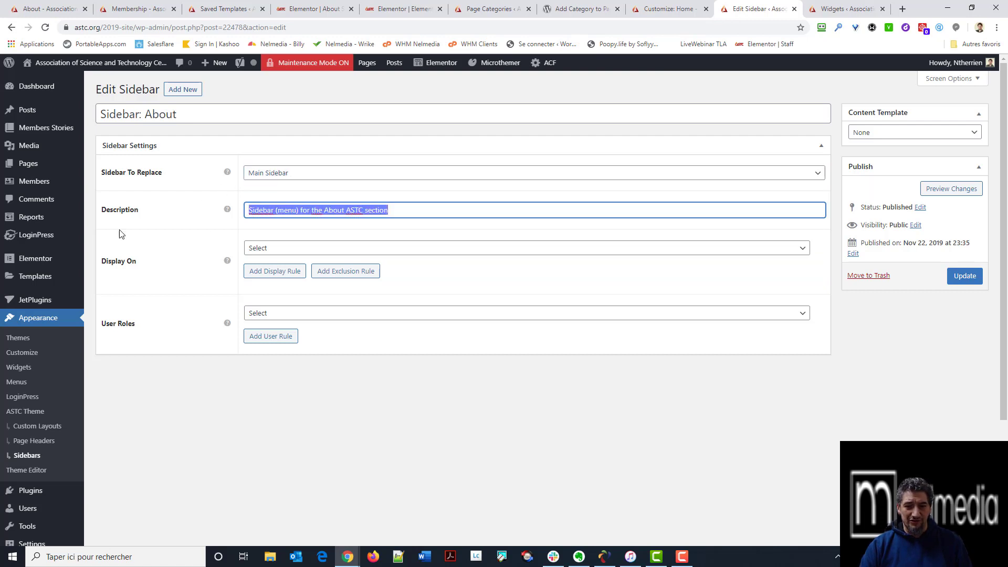
pyautogui.click(292, 239)
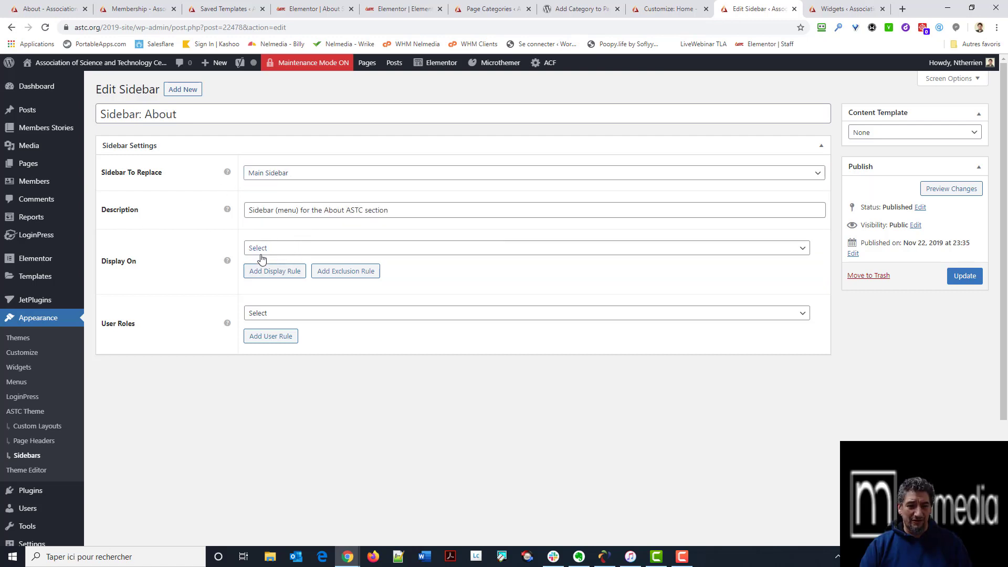
# Step: Set the About sidebar's display rule to Specific Pages / Posts / Taxanomies, etc
pyautogui.click(274, 248)
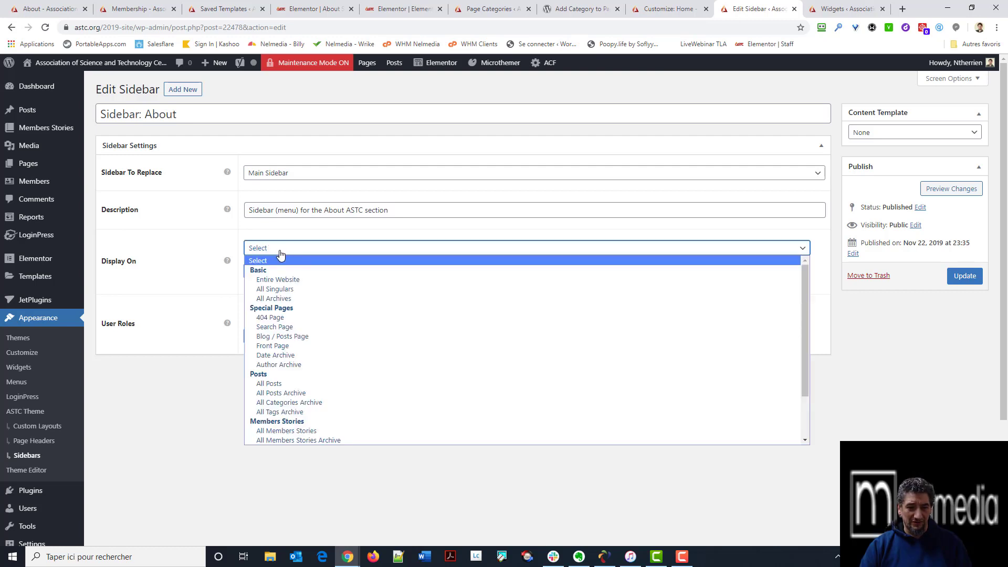
pyautogui.scroll(-2, 330, 327)
pyautogui.scroll(2, 341, 336)
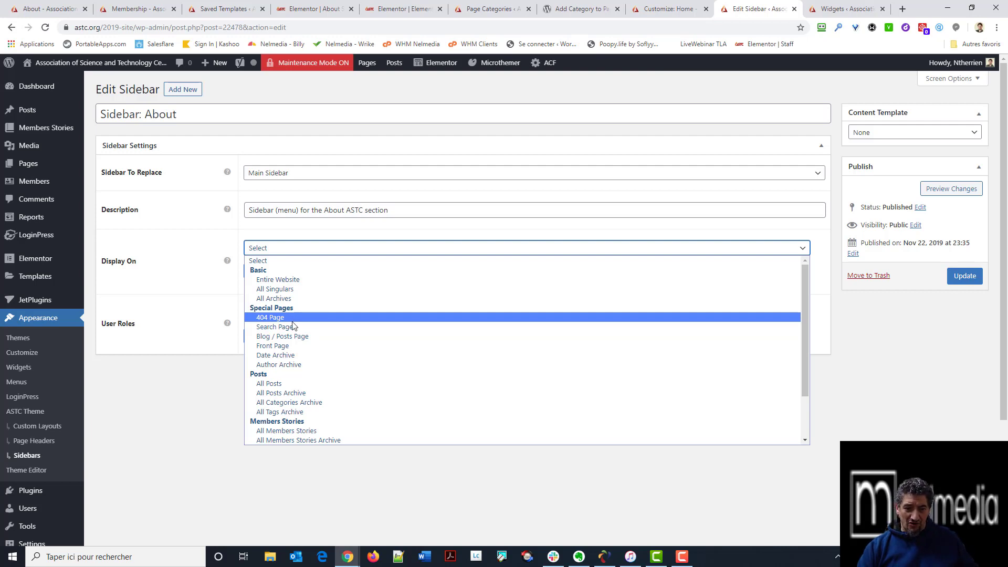
pyautogui.scroll(-2, 307, 357)
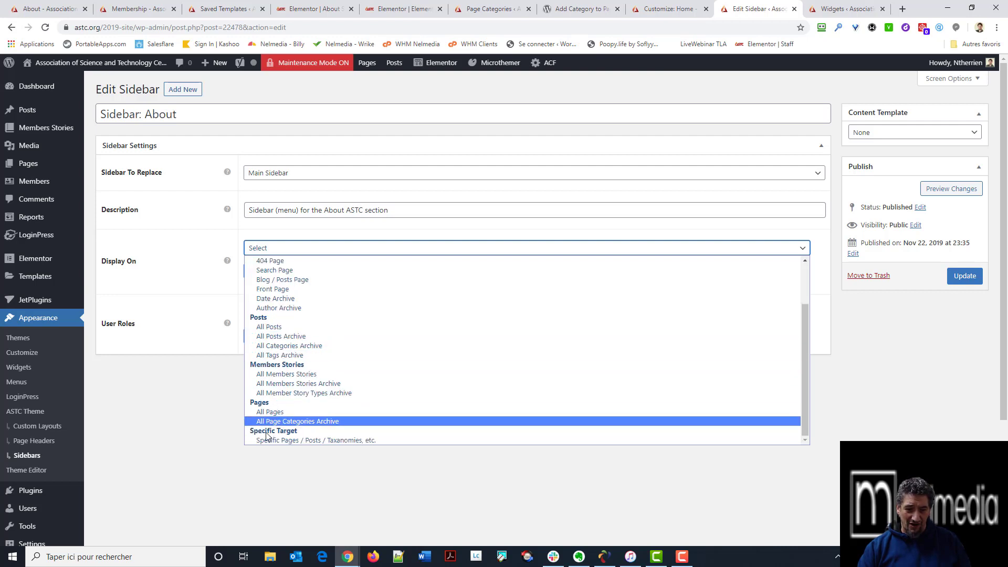
pyautogui.click(335, 441)
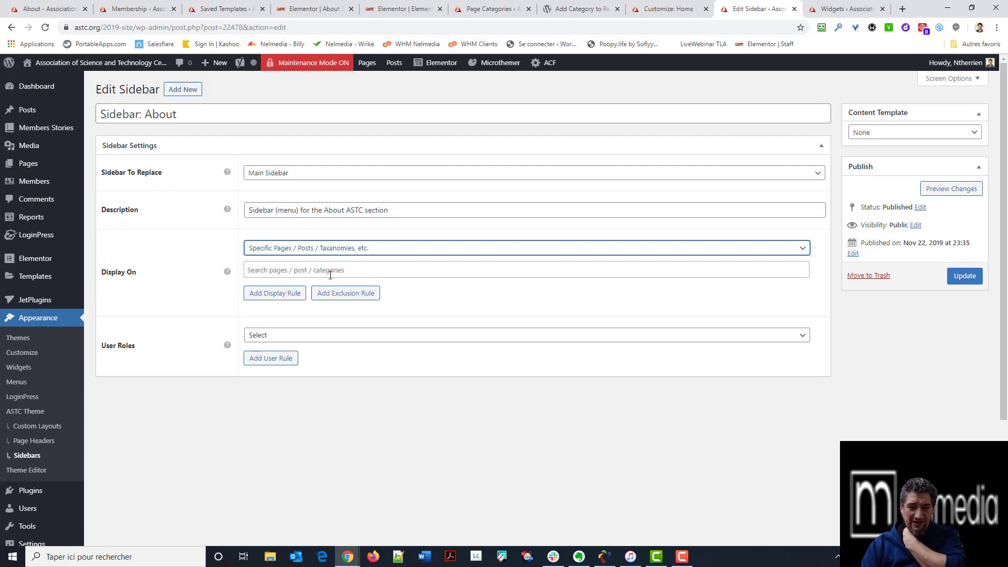
# Step: Search the rule's targets for "about", add All singulars from About ASTC, and update the sidebar
pyautogui.click(337, 271)
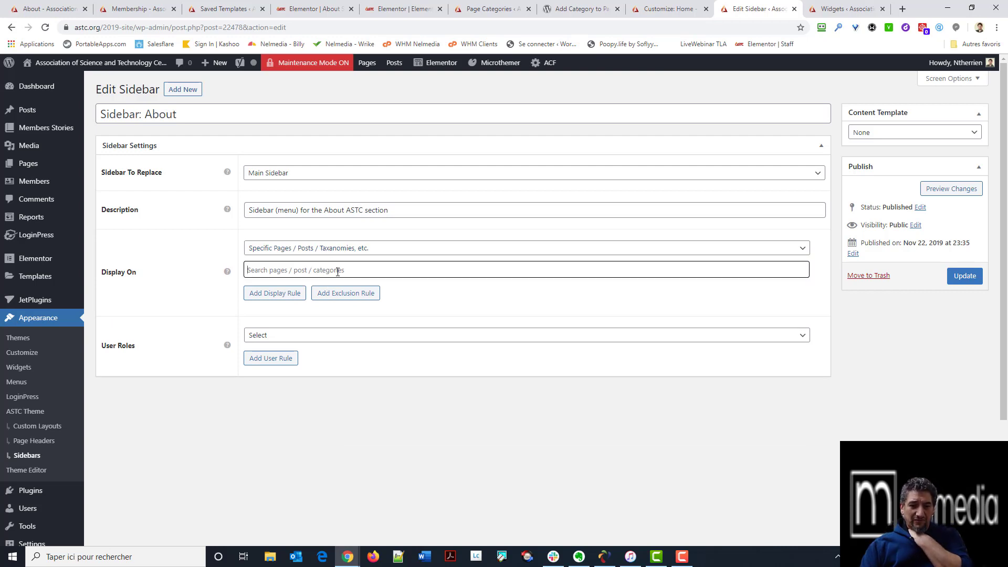
pyautogui.write('about')
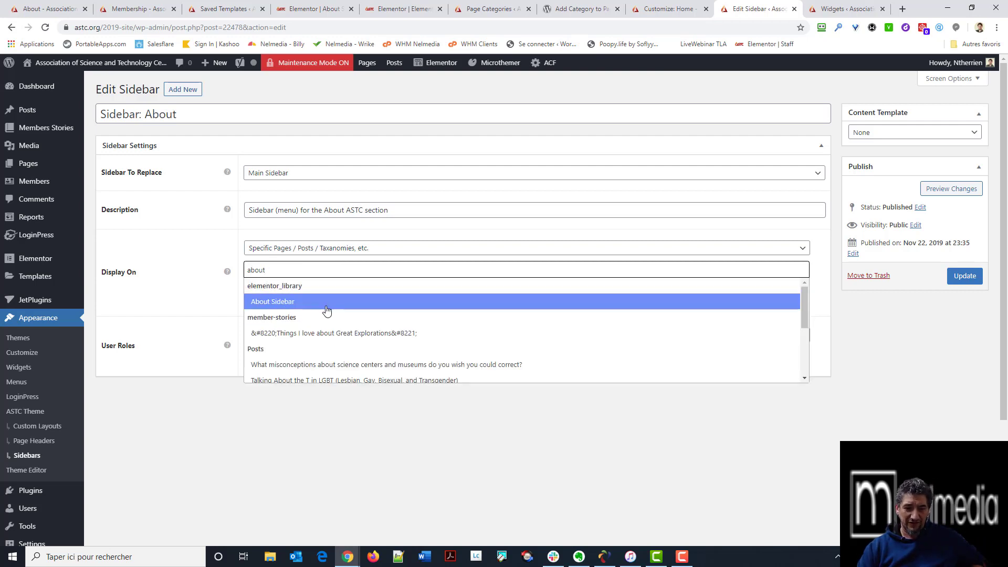
pyautogui.scroll(-1, 331, 311)
pyautogui.scroll(-1, 274, 344)
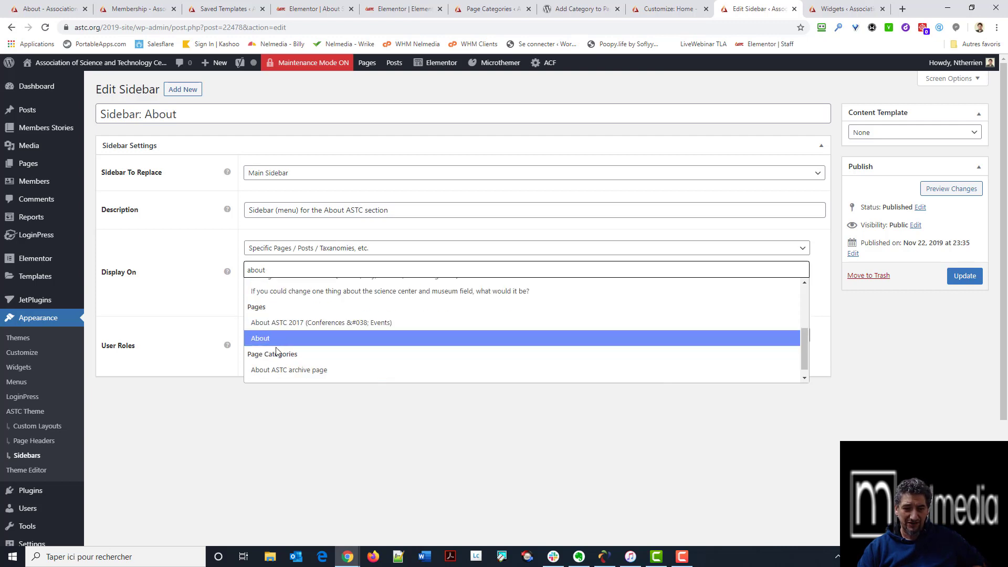
pyautogui.scroll(-1, 274, 330)
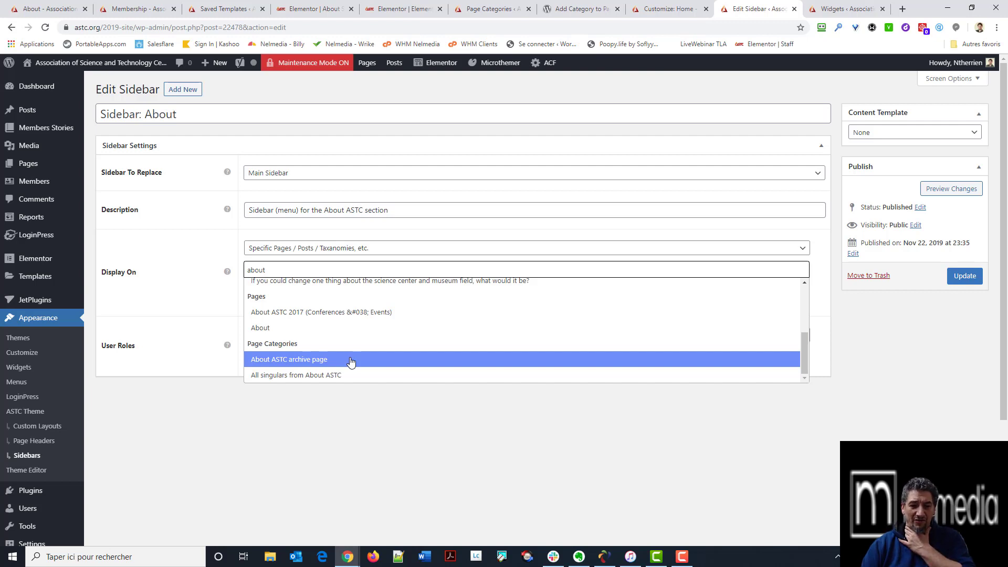
pyautogui.click(332, 380)
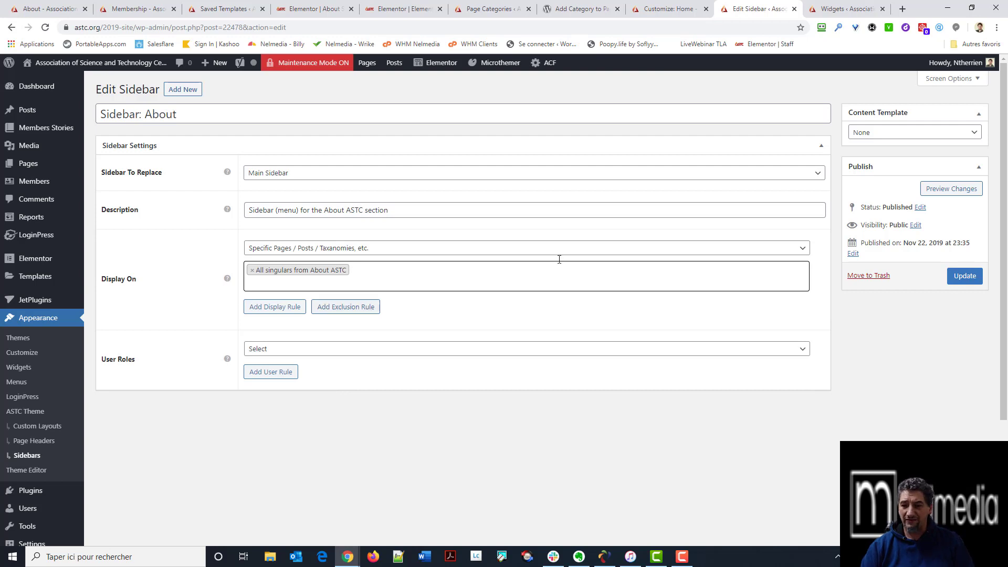
pyautogui.click(965, 276)
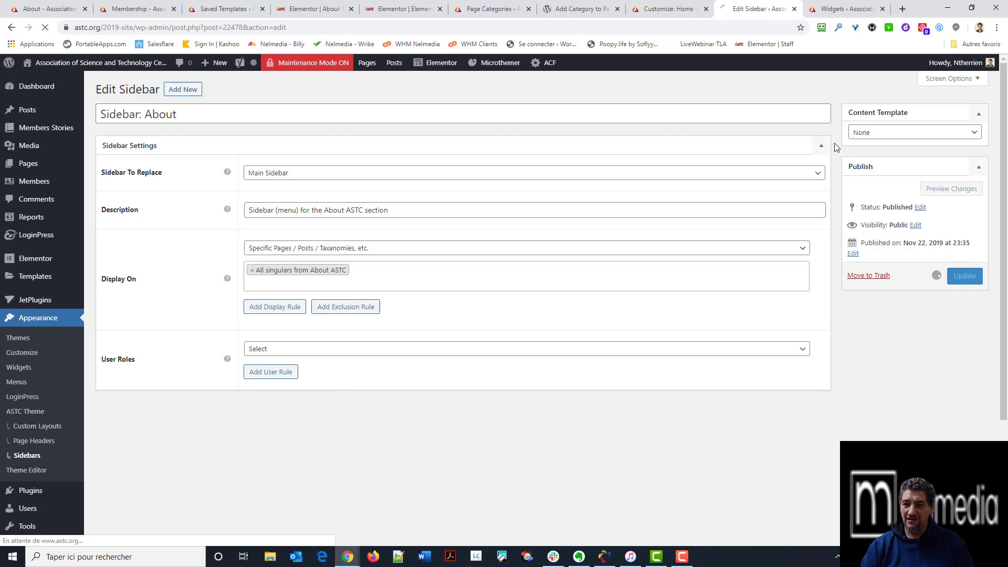
# Step: Add a Navigation Menu widget to the Sidebar: About widget area, assign the Sidebar - About menu, and save it
pyautogui.click(823, 11)
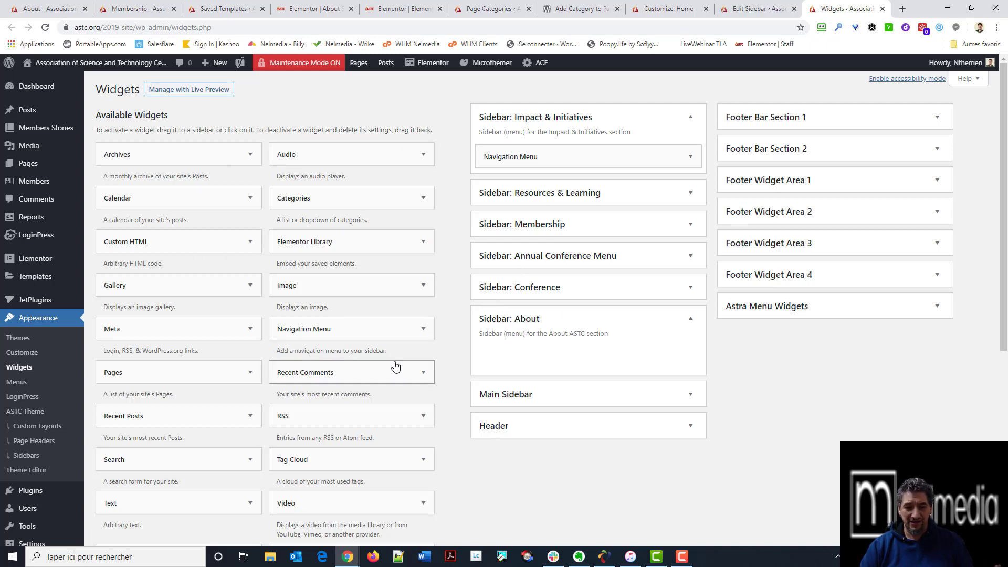
pyautogui.moveTo(347, 334); pyautogui.dragTo(531, 346)
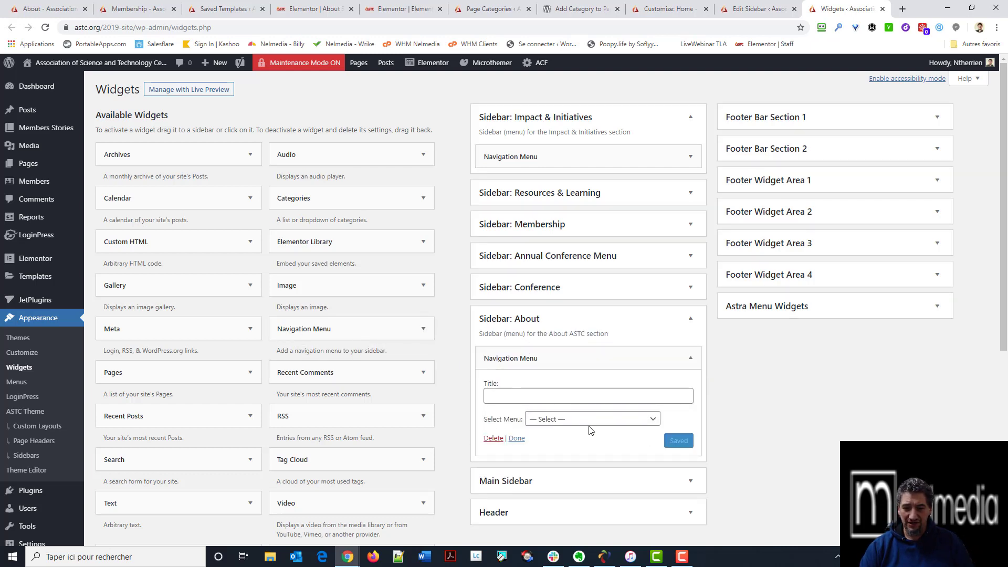
pyautogui.click(590, 421)
pyautogui.scroll(-2, 590, 341)
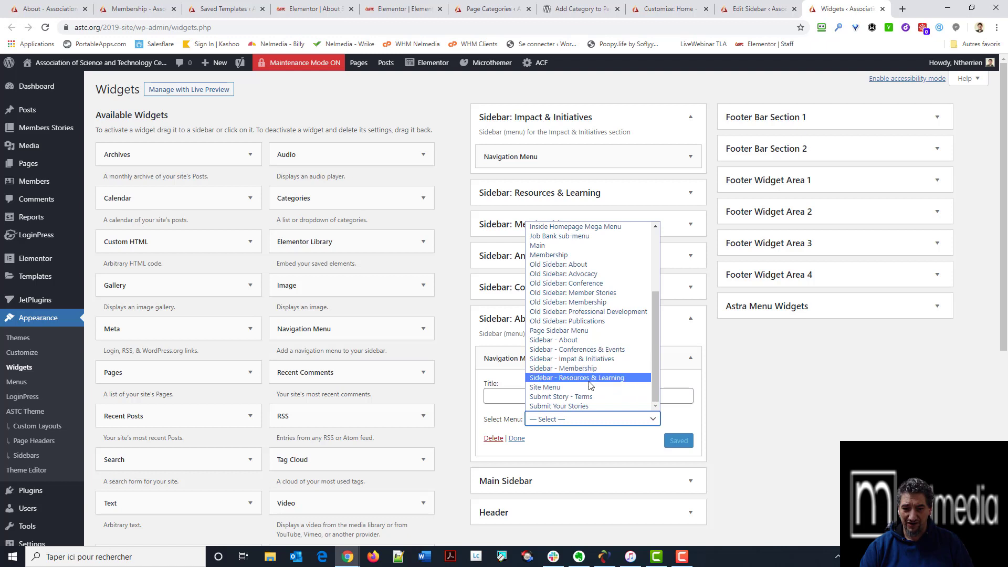
pyautogui.click(578, 339)
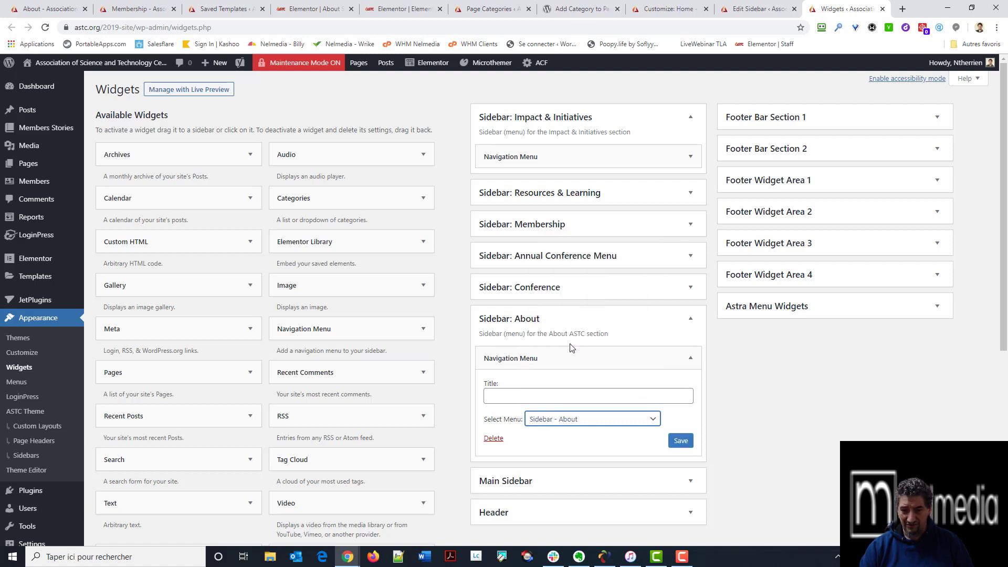
pyautogui.click(679, 440)
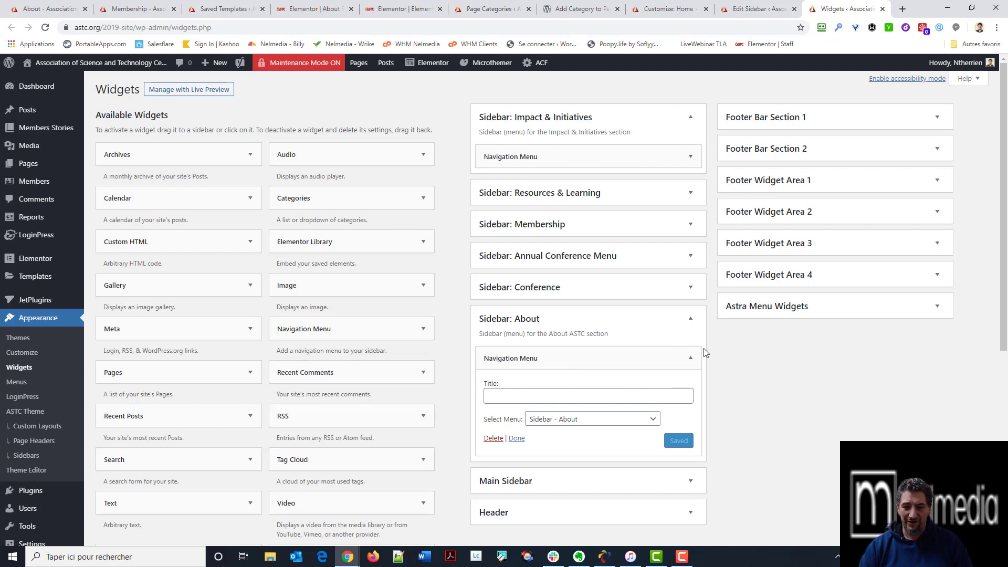
# Step: Collapse the Navigation Menu widget and the Sidebar: About and Sidebar: Impact & Initiatives widget areas
pyautogui.click(691, 360)
pyautogui.click(690, 318)
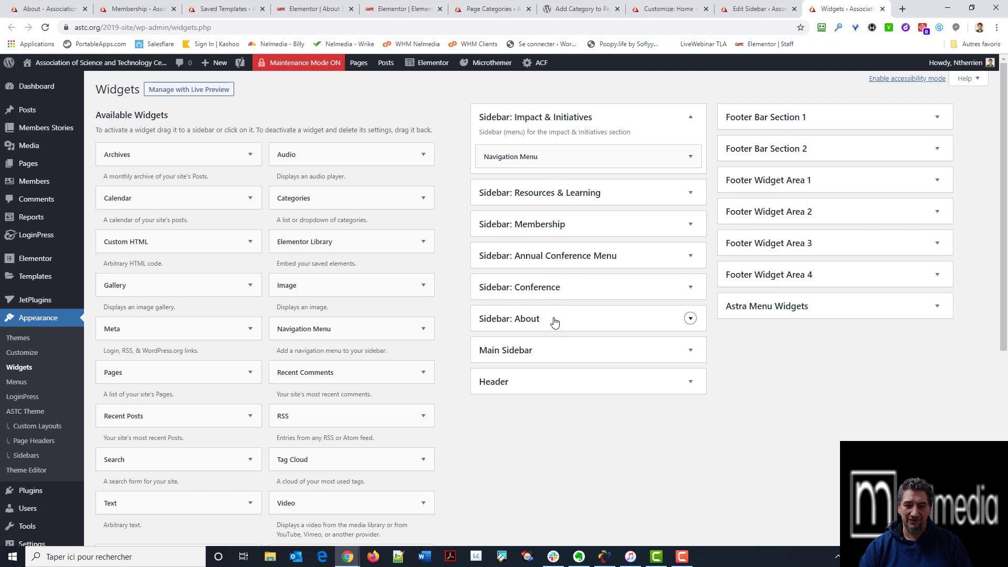
pyautogui.click(539, 130)
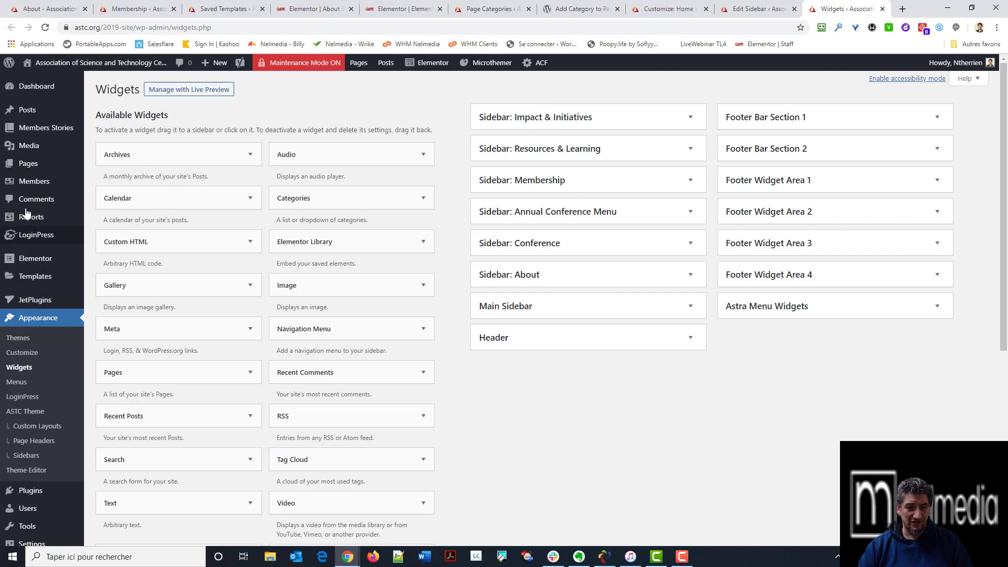
# Step: Open the About page for editing, expand its Page Categories, collapse Landing Page Mobile, and view the live About page's sidebar
pyautogui.moveTo(26, 163)
pyautogui.click(100, 166)
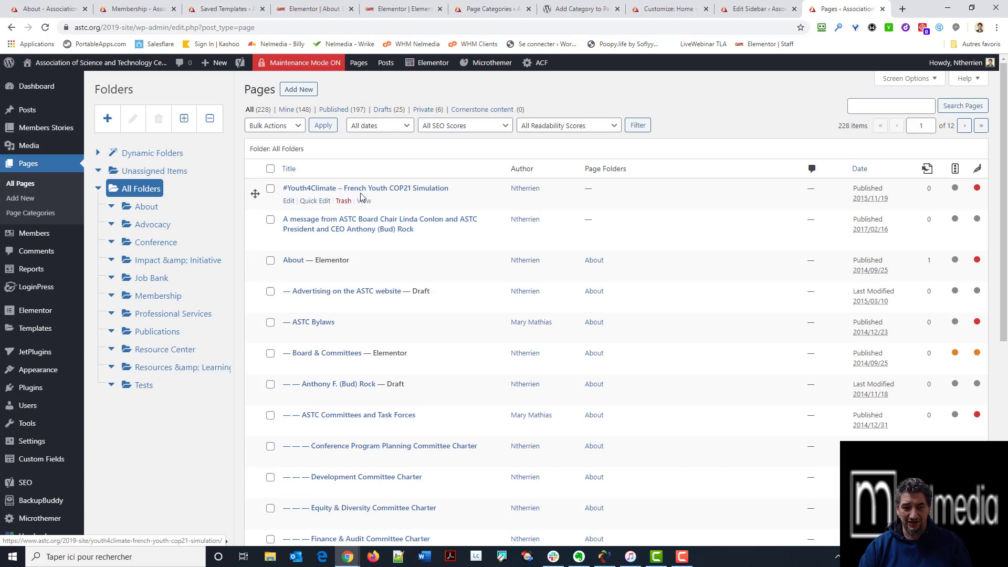
pyautogui.click(300, 262)
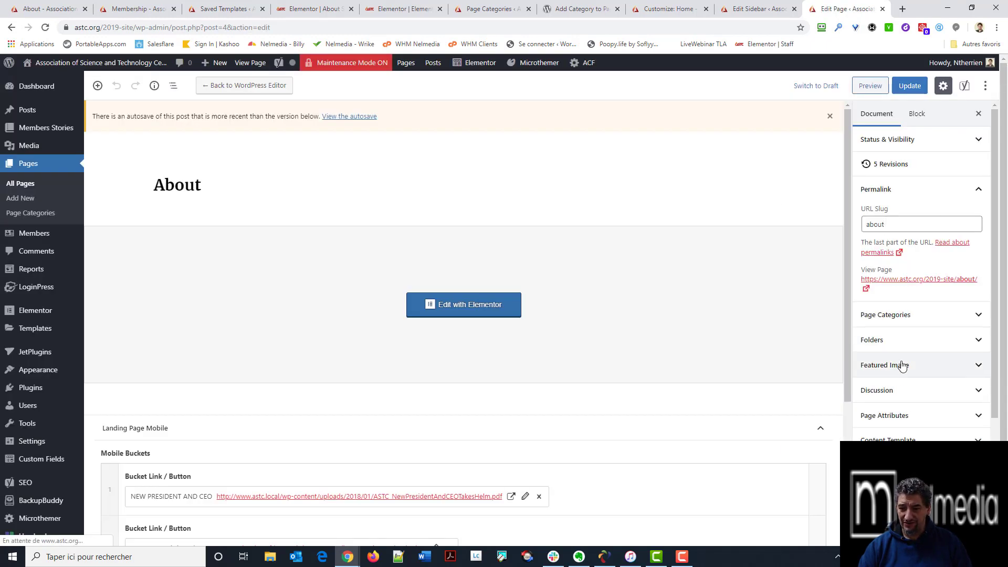
pyautogui.click(894, 318)
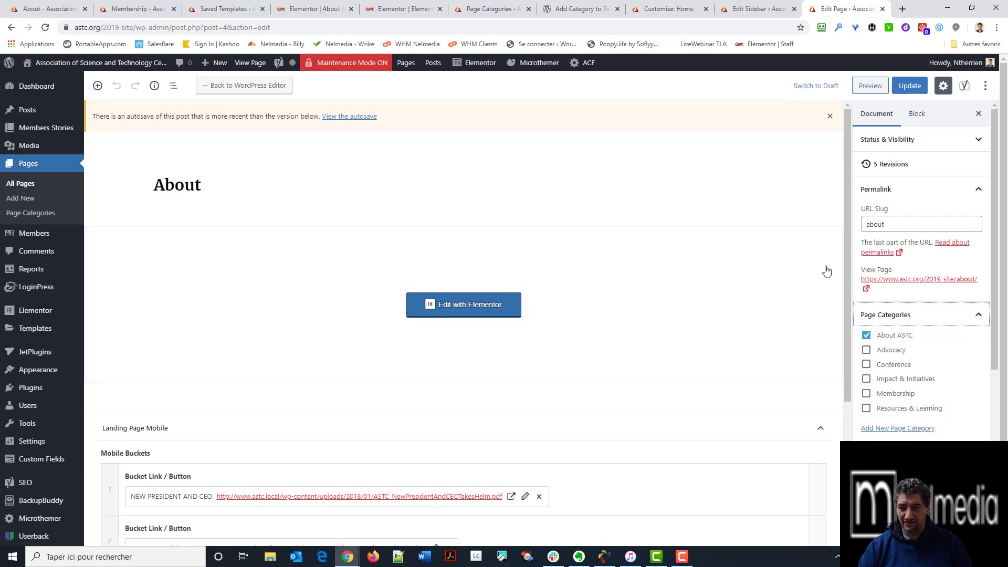
pyautogui.scroll(-3, 826, 286)
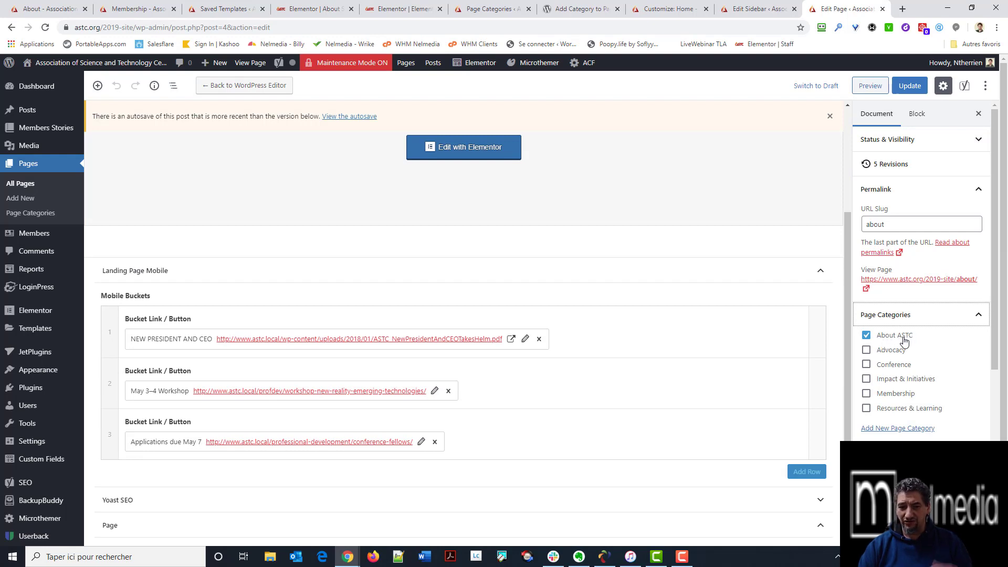
pyautogui.click(592, 276)
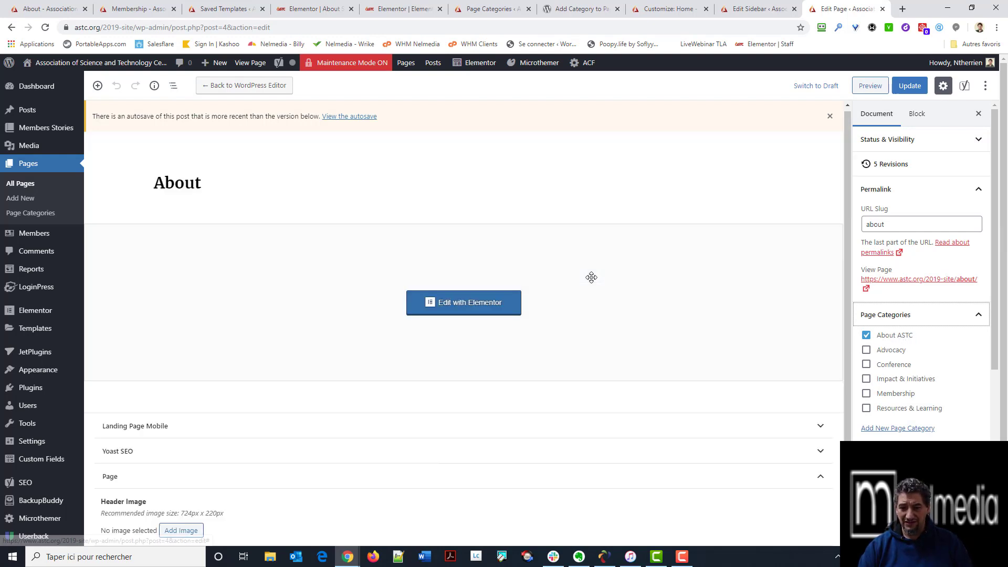
pyautogui.click(21, 12)
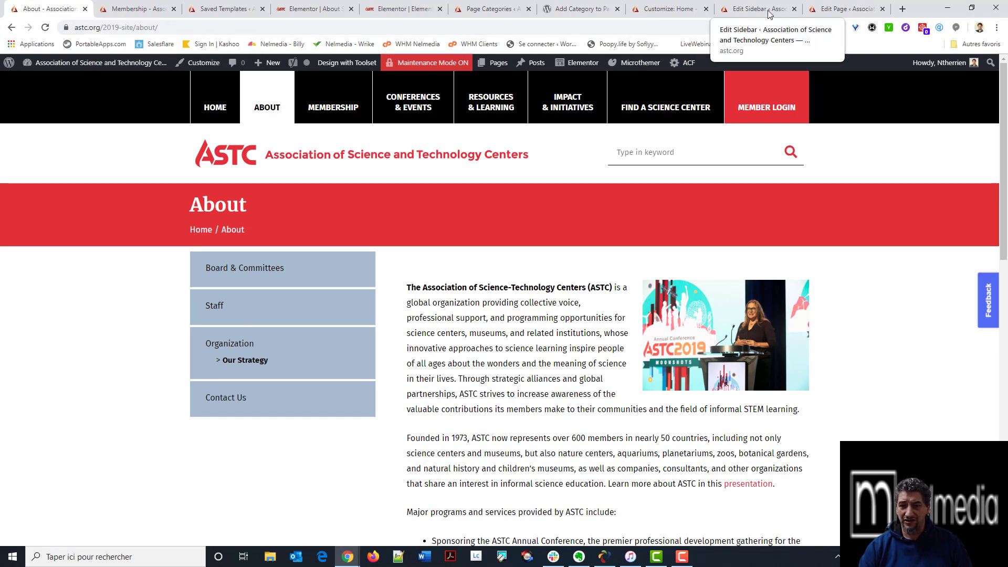
# Step: Switch the About page's category from About ASTC to Conference, update the page, and reload the live About page to check its sidebar
pyautogui.click(842, 10)
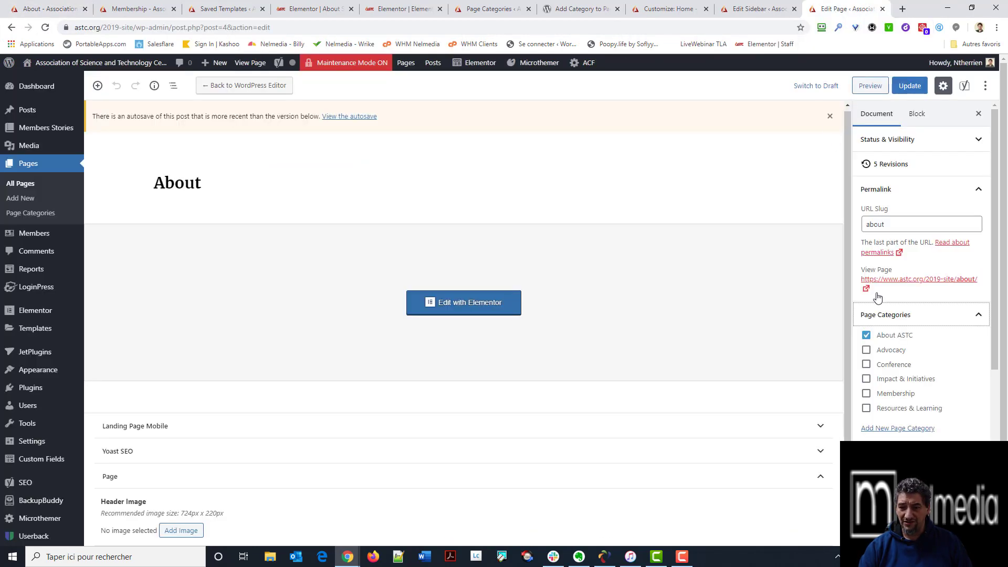
pyautogui.click(866, 336)
pyautogui.click(866, 365)
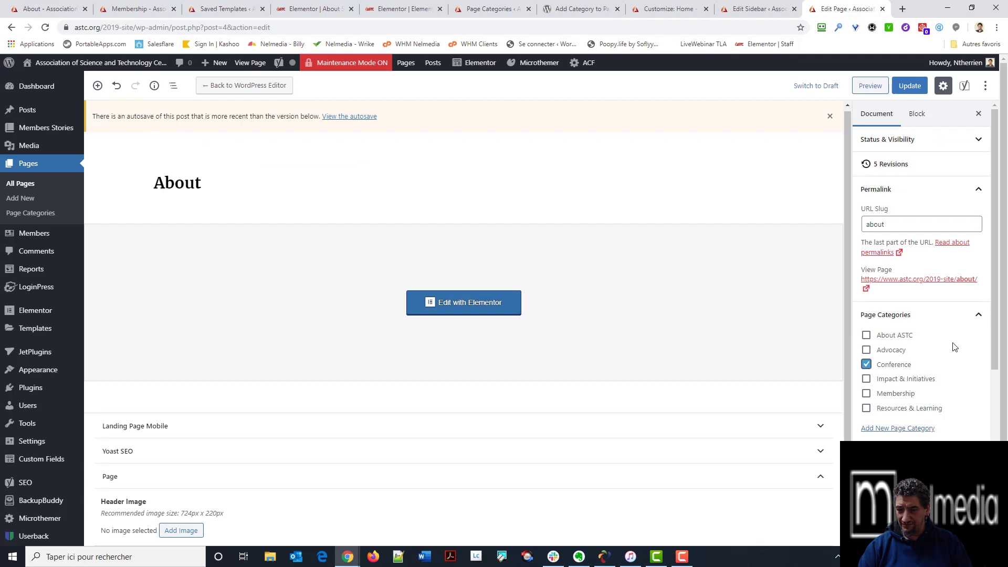
pyautogui.click(909, 85)
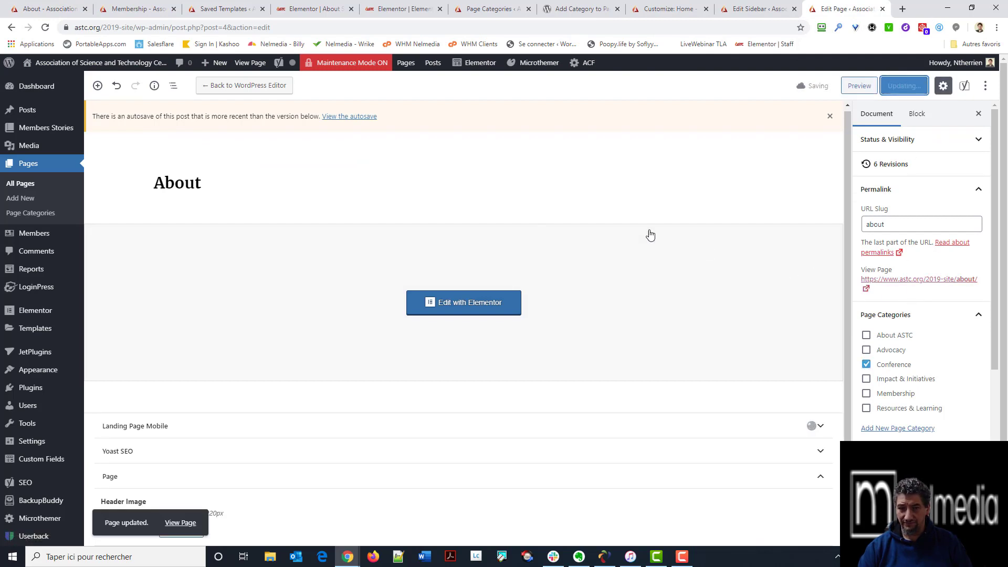
pyautogui.click(34, 10)
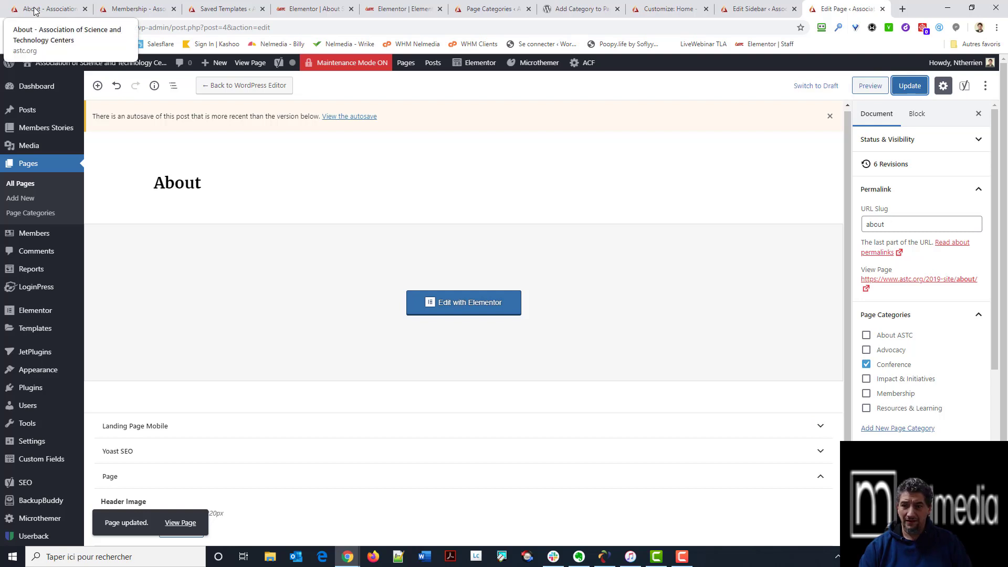
pyautogui.click(45, 30)
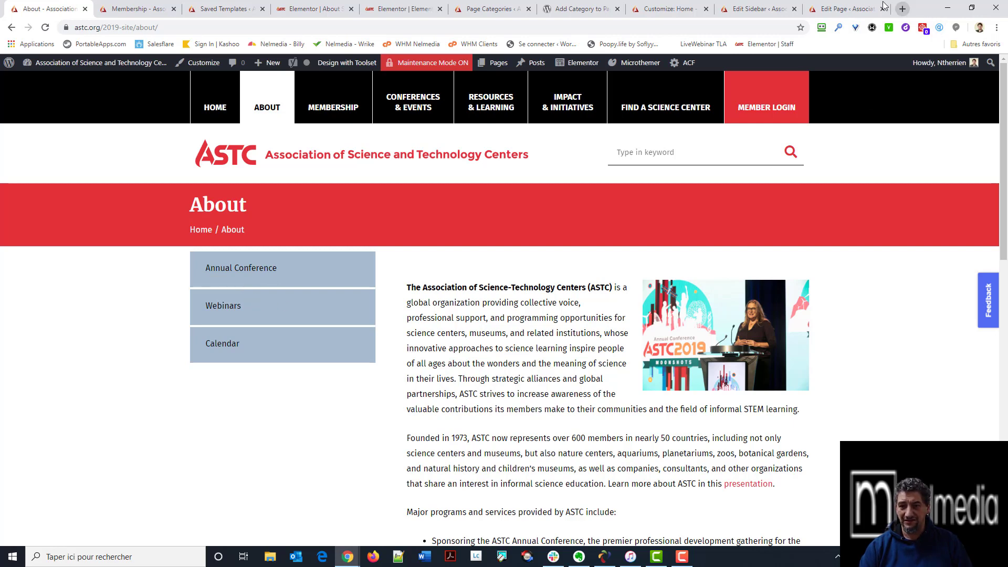
# Step: Reassign the About page from Conference to the About ASTC category, update it, and check the live page's sidebar again
pyautogui.click(850, 9)
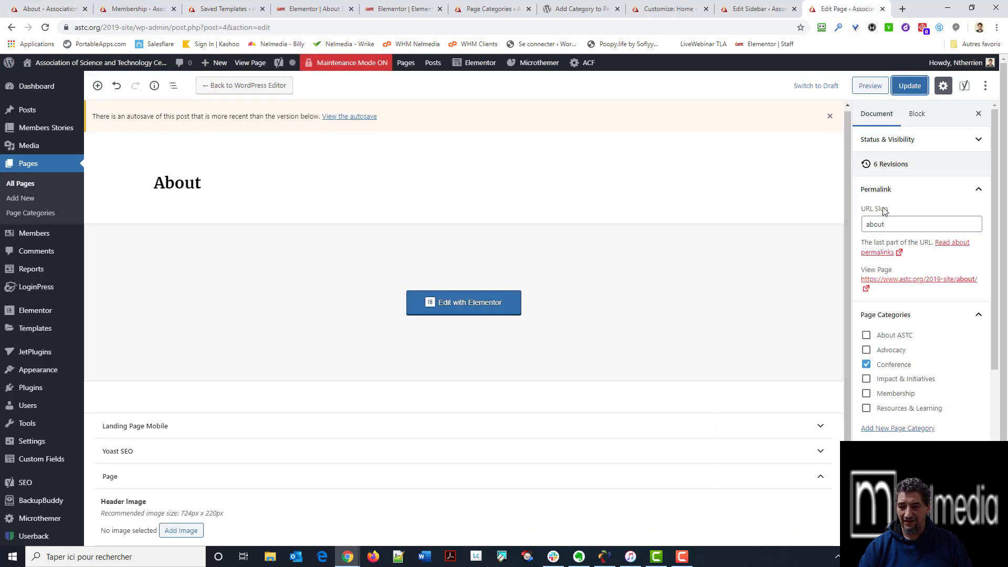
pyautogui.click(866, 364)
pyautogui.click(867, 336)
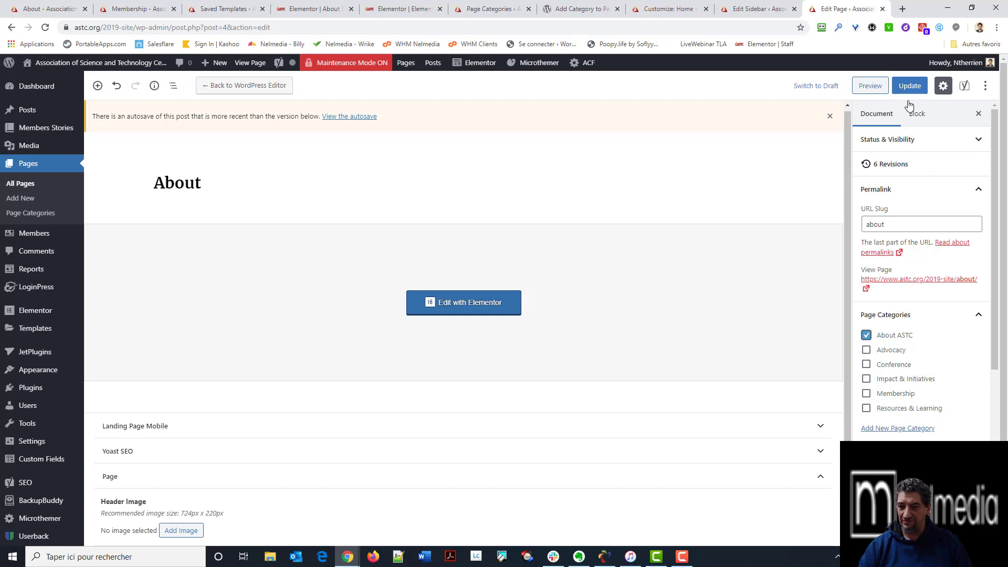
pyautogui.click(897, 86)
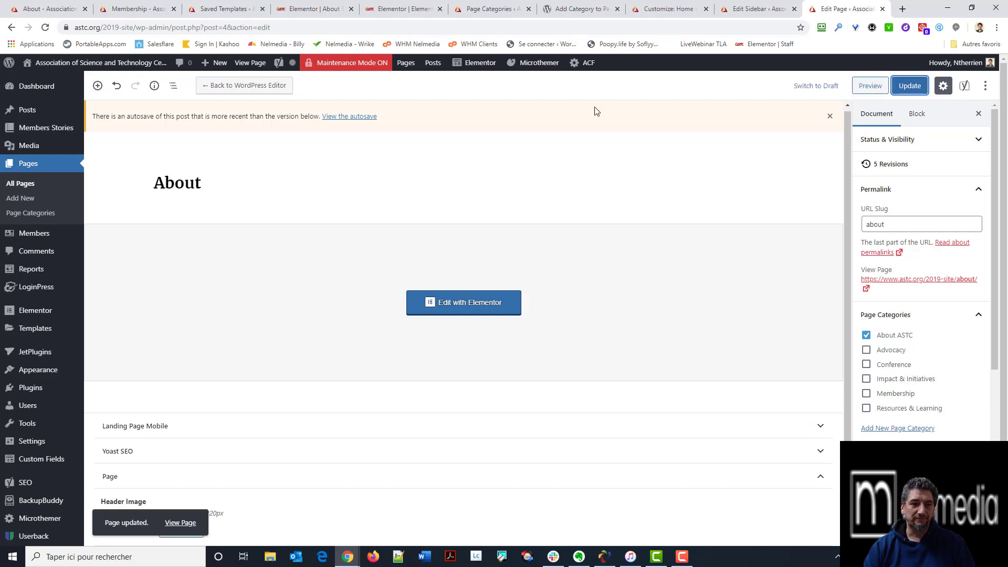
pyautogui.click(11, 11)
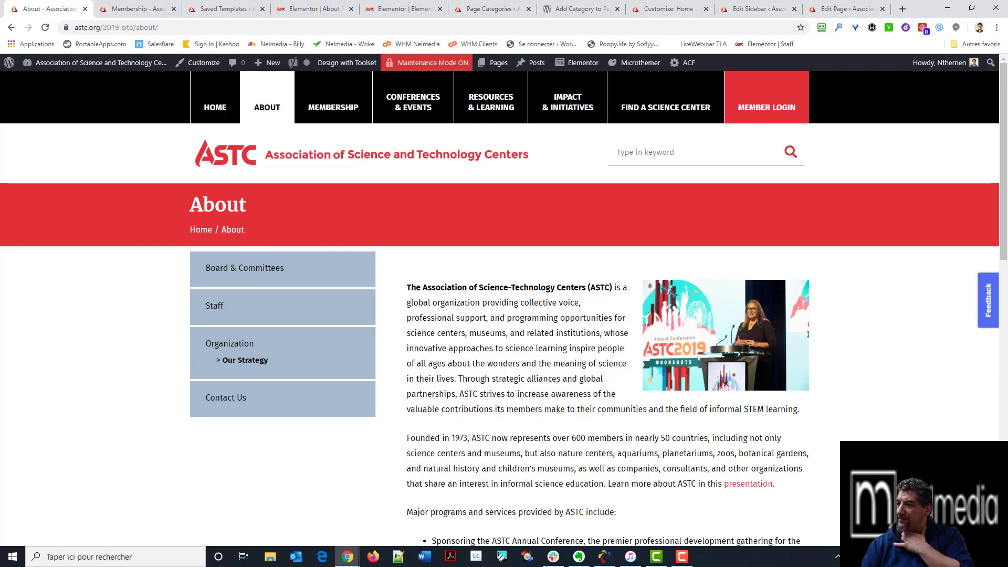
# Step: Switch to the Find a Science Center page, review its intro text and search form, and choose Georgia as the U.S. state
pyautogui.moveTo(1007, 99); pyautogui.dragTo(802, 6)
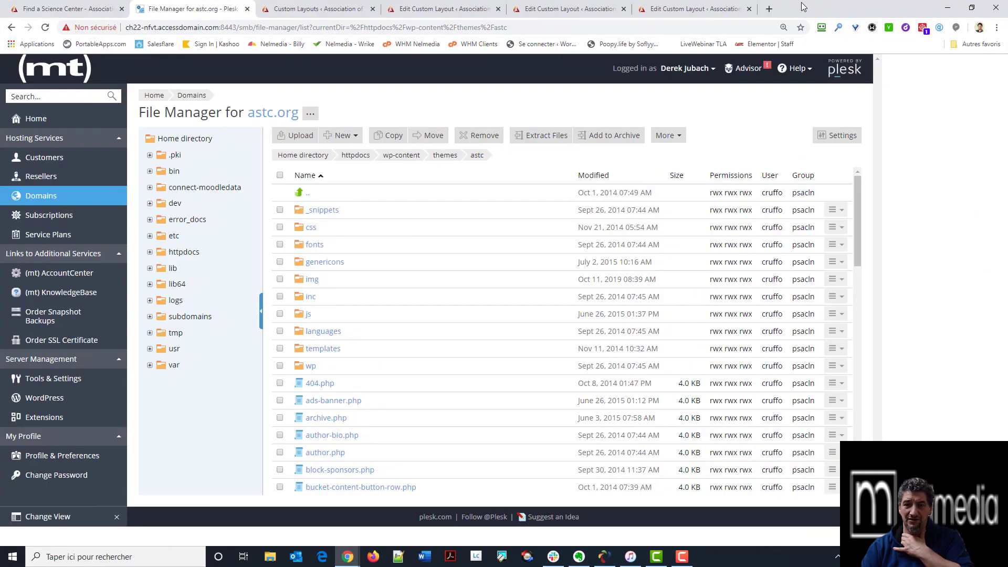
pyautogui.click(8, 5)
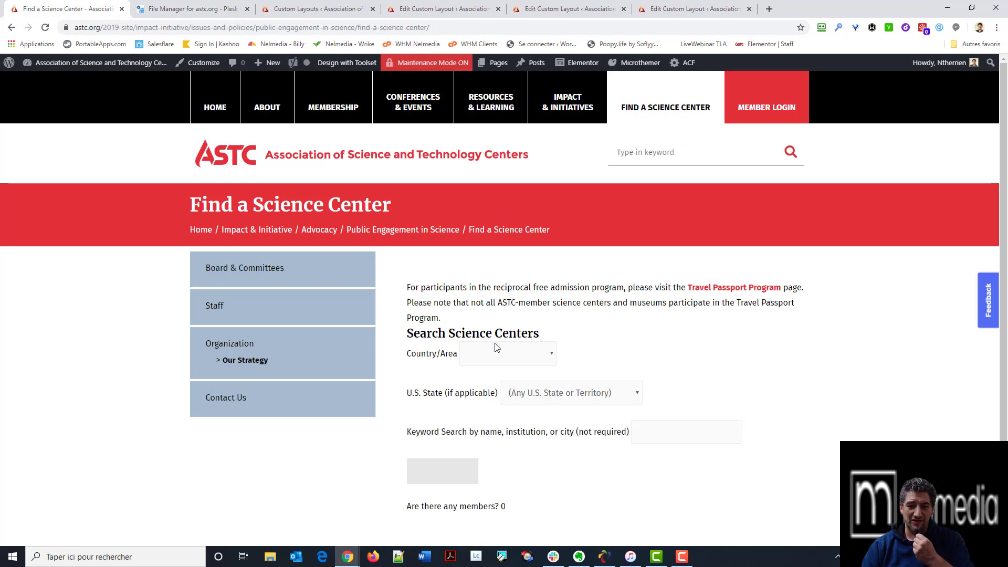
pyautogui.moveTo(417, 287); pyautogui.dragTo(455, 321)
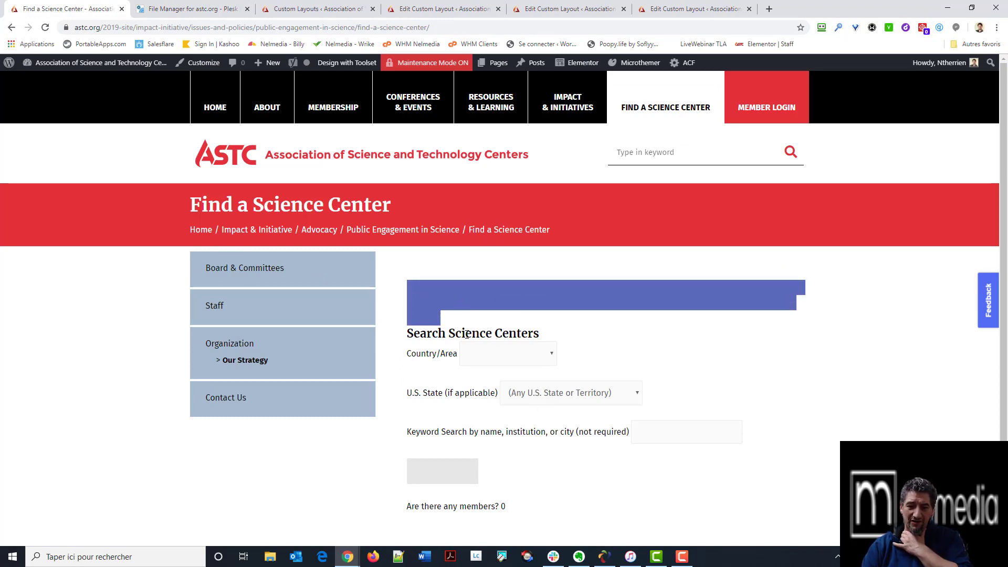
pyautogui.click(466, 334)
pyautogui.click(545, 399)
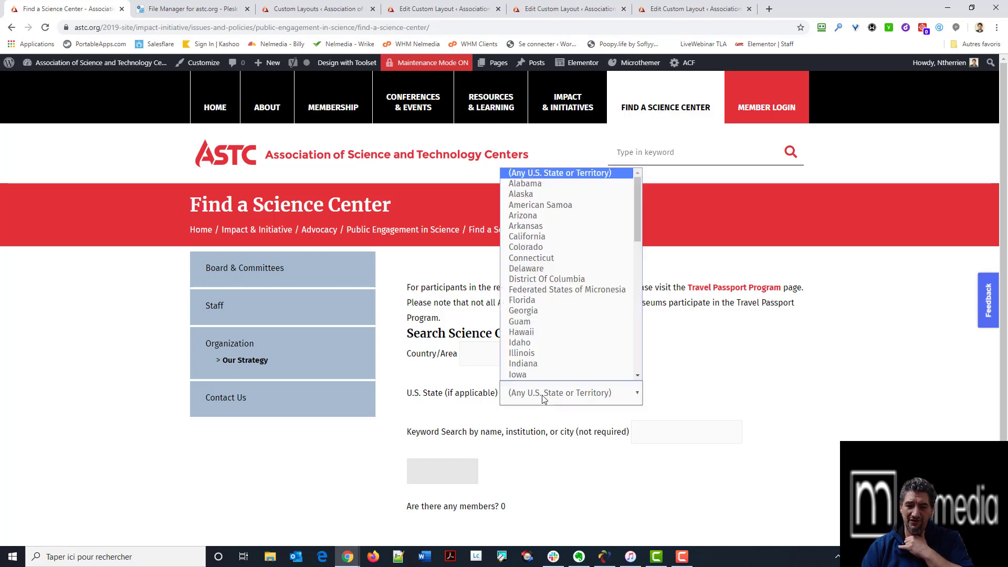
pyautogui.click(538, 310)
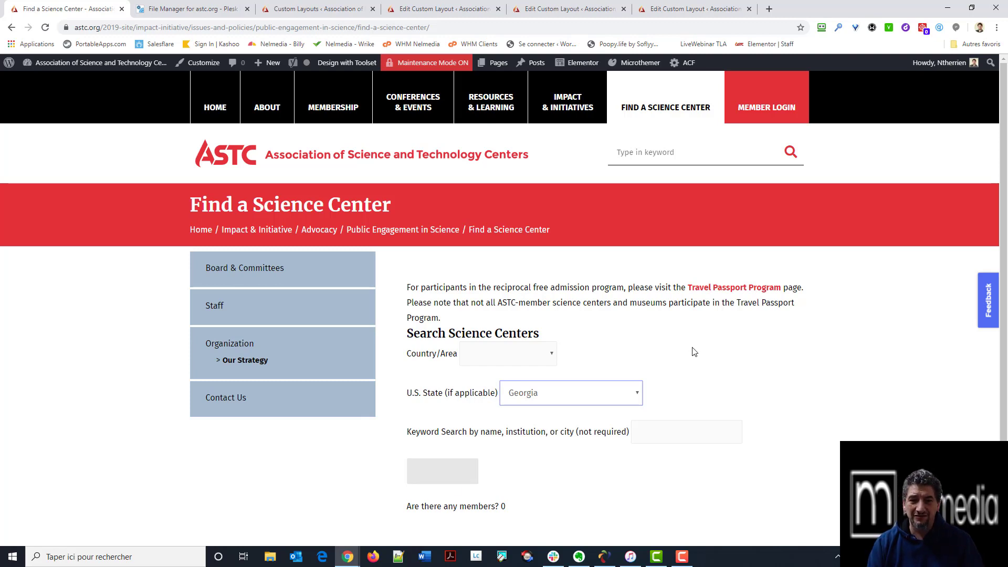
# Step: In the Plesk File Manager, open template-science-centers.php from the astc theme folder in the code editor
pyautogui.click(163, 9)
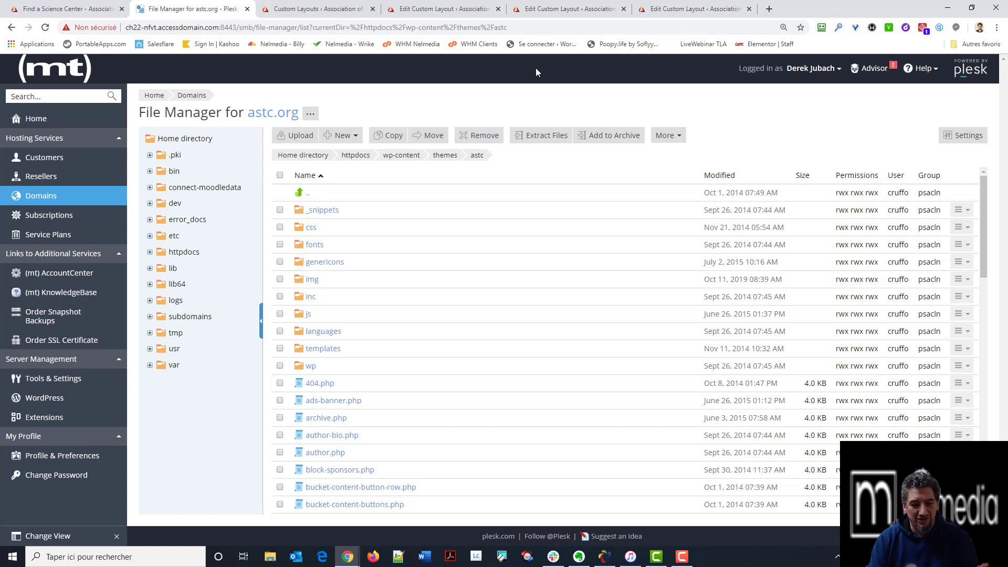
pyautogui.scroll(-2, 469, 327)
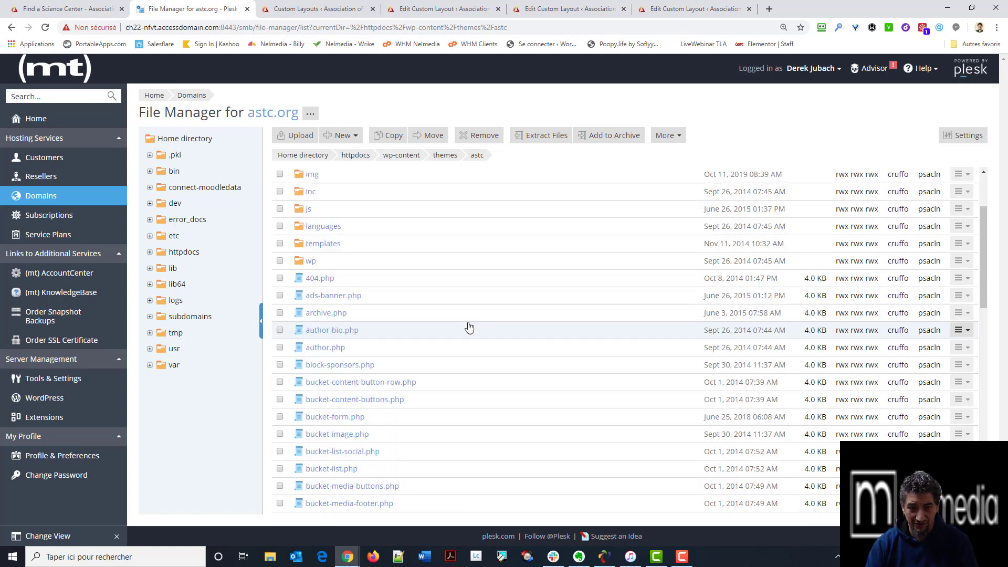
pyautogui.scroll(-12, 469, 327)
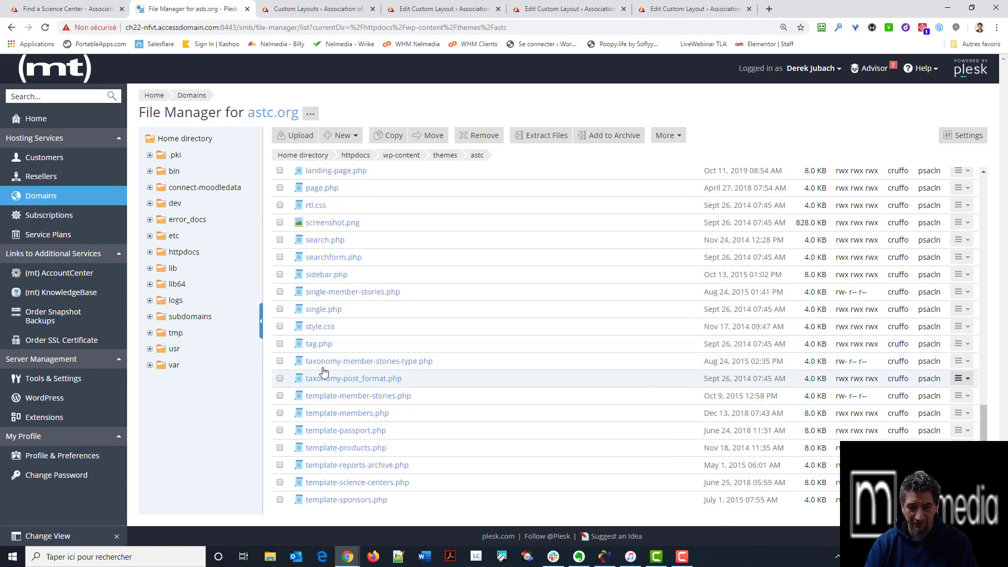
pyautogui.click(325, 484)
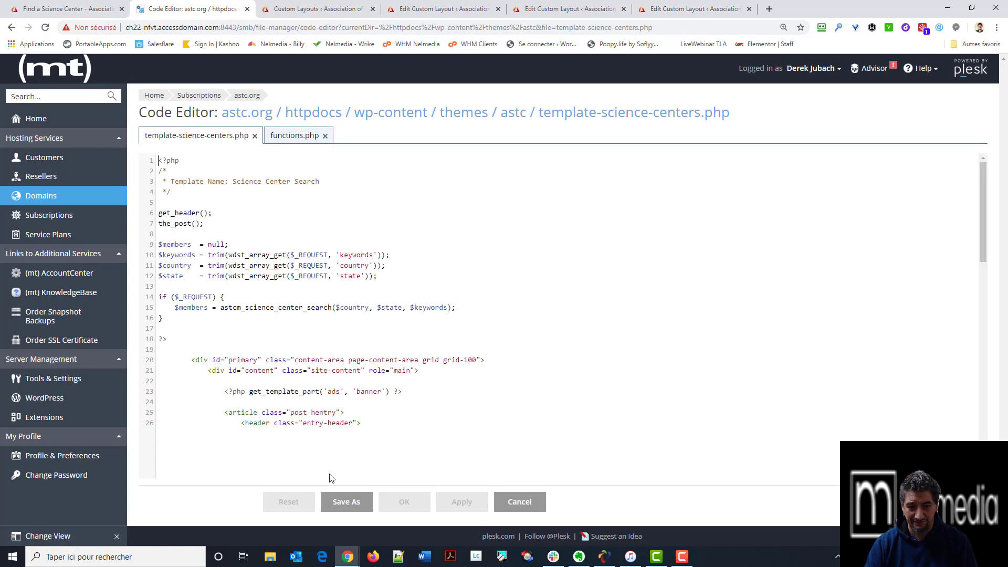
# Step: Examine template-science-centers.php: the request variables, the search form markup, and the results-wrap loop that outputs member details
pyautogui.moveTo(398, 280); pyautogui.dragTo(159, 160)
pyautogui.scroll(-1, 269, 315)
pyautogui.scroll(-3, 269, 315)
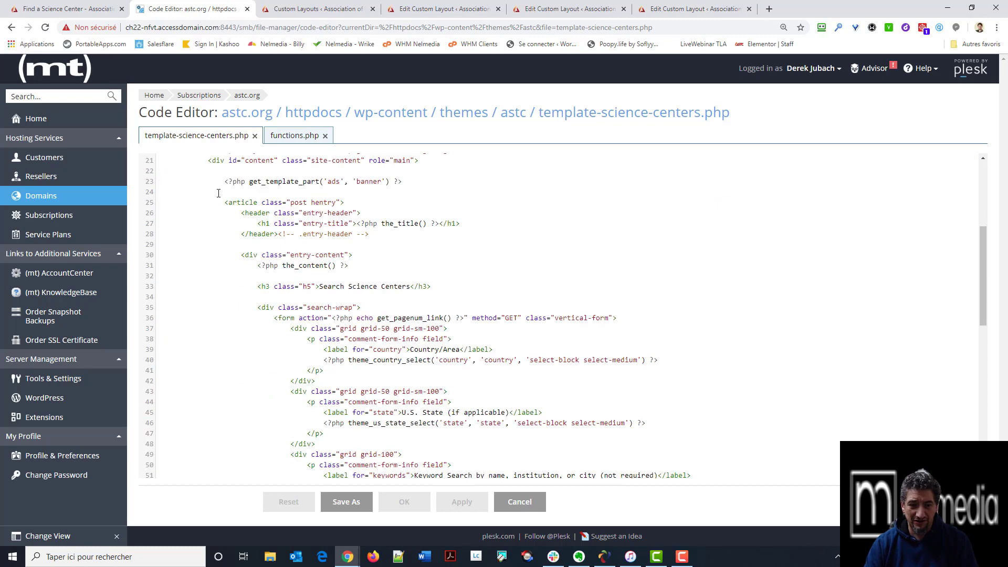
pyautogui.moveTo(224, 202); pyautogui.dragTo(355, 385)
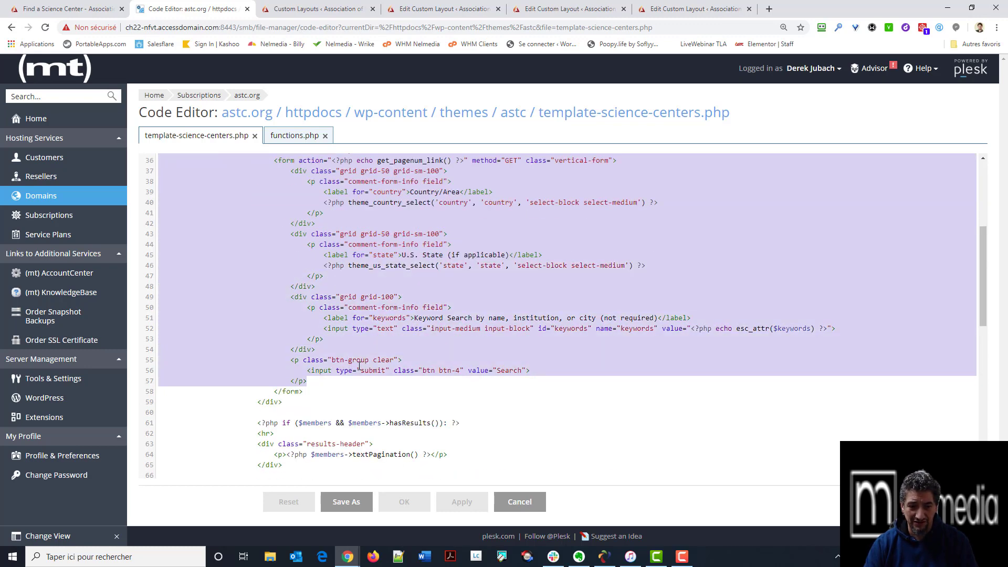
pyautogui.scroll(3, 329, 343)
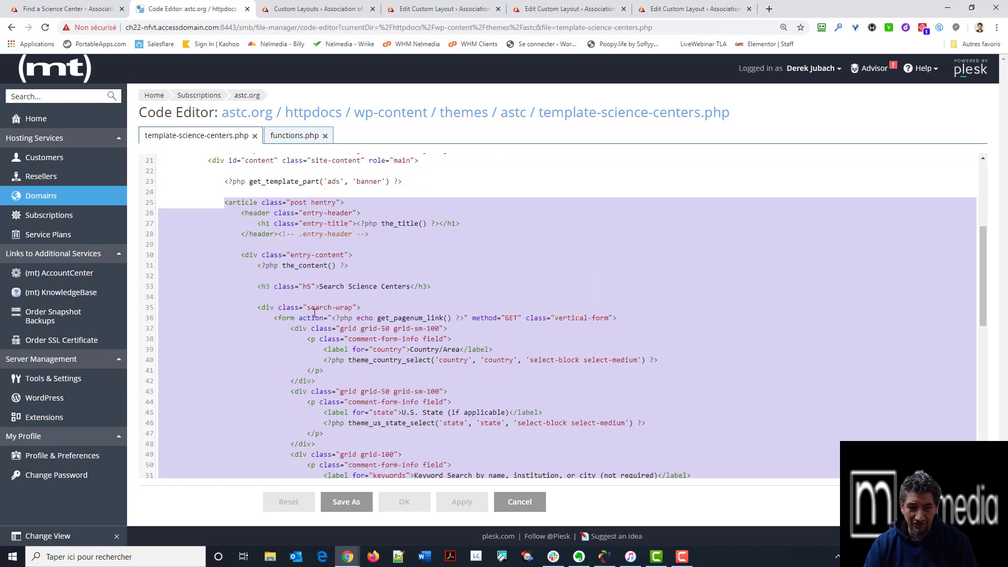
pyautogui.scroll(-8, 366, 249)
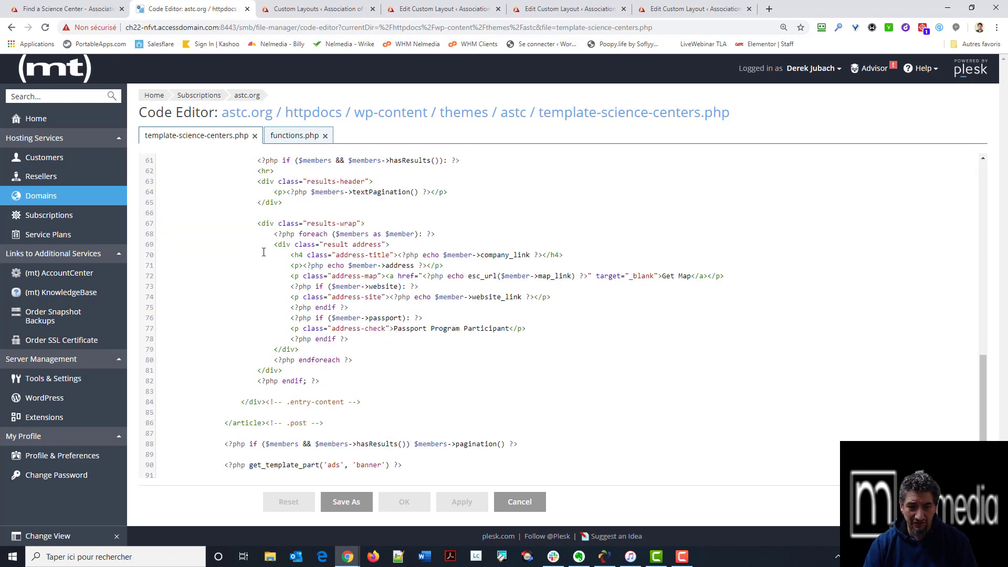
pyautogui.moveTo(257, 220); pyautogui.dragTo(392, 391)
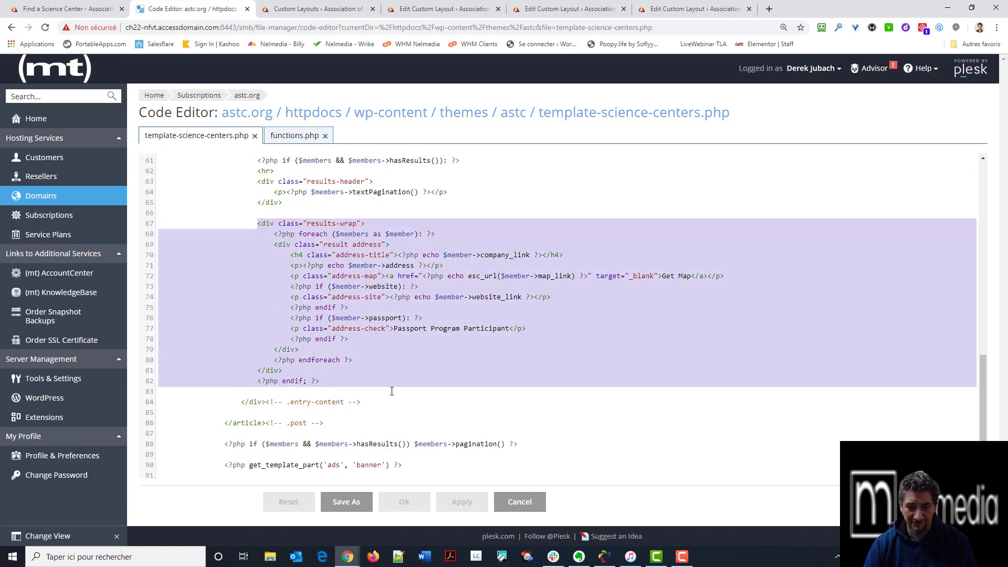
pyautogui.scroll(12, 391, 391)
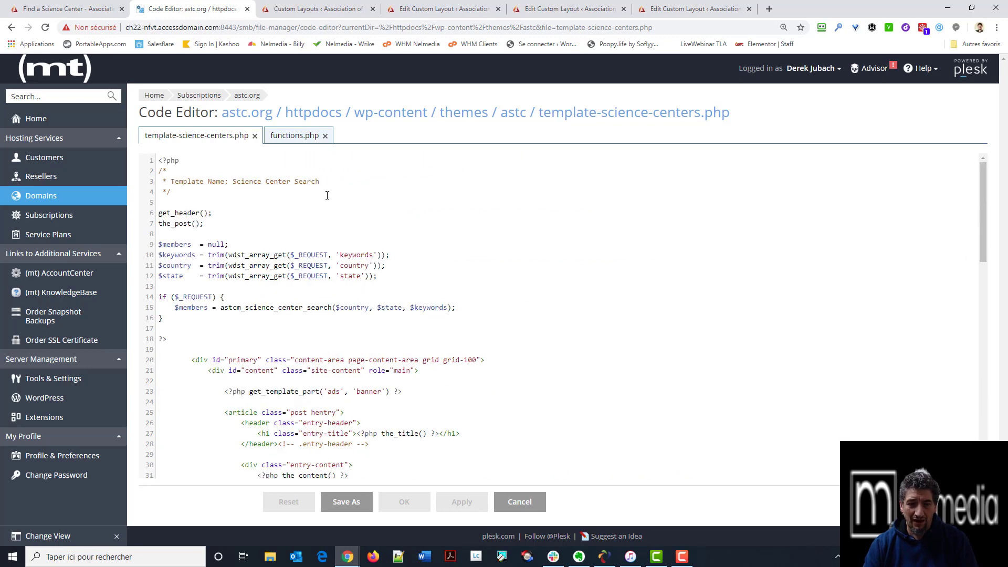
# Step: Switch to functions.php and examine the state and product-services select functions at the end of the file
pyautogui.click(296, 138)
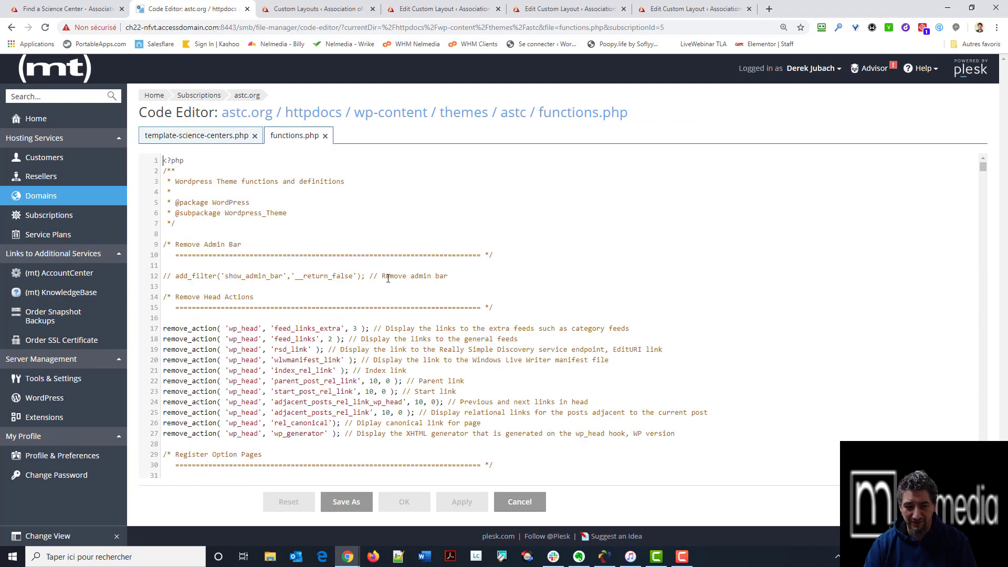
pyautogui.scroll(-20, 388, 278)
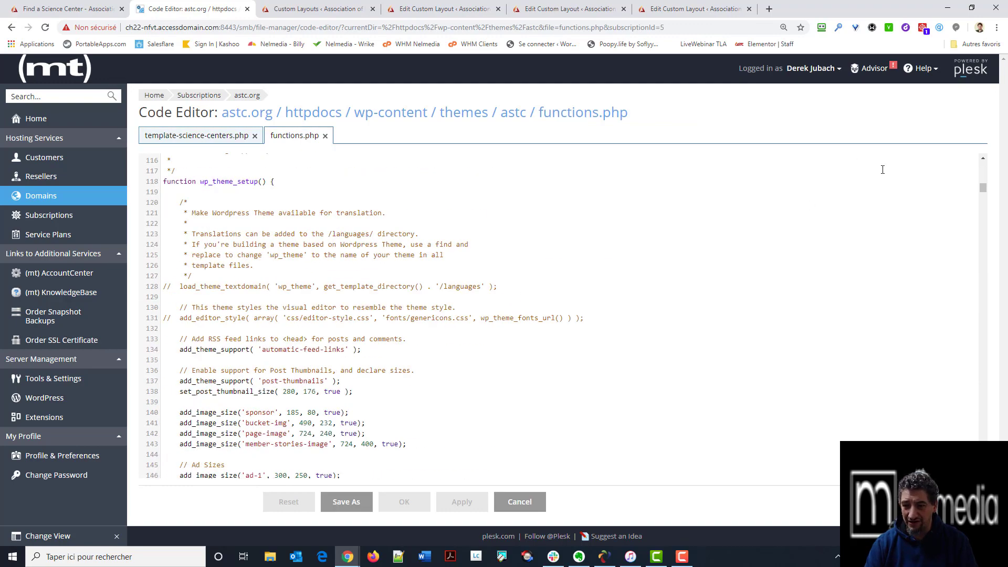
pyautogui.moveTo(982, 188); pyautogui.dragTo(987, 467)
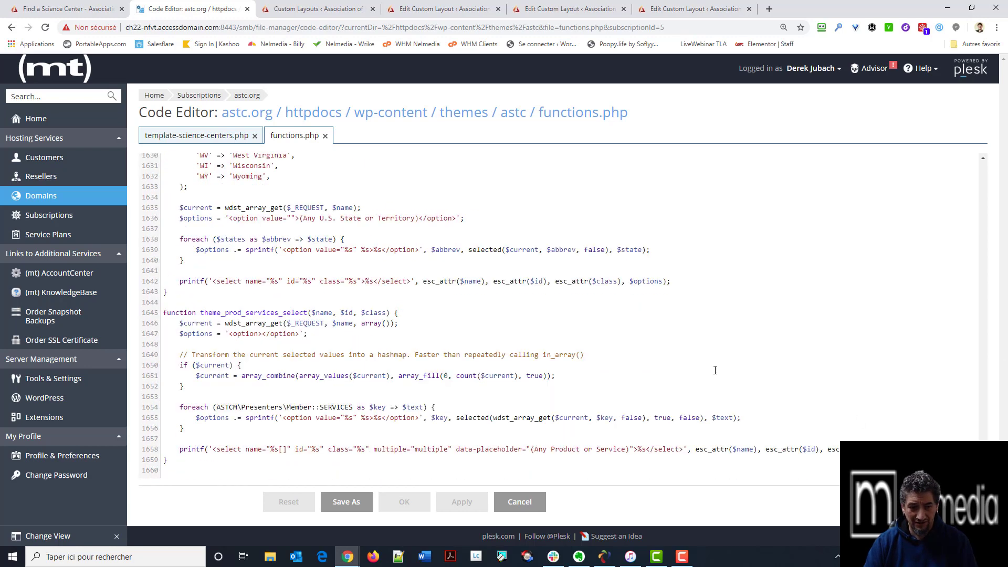
# Step: Highlight the theme_us_state_select and theme_country_select function names in functions.php
pyautogui.scroll(10, 607, 361)
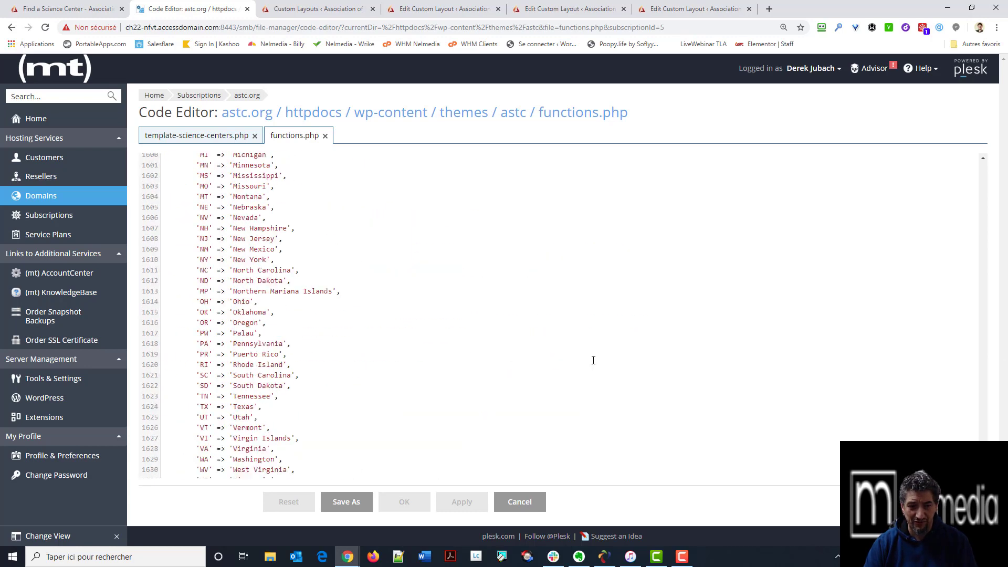
pyautogui.scroll(3, 417, 253)
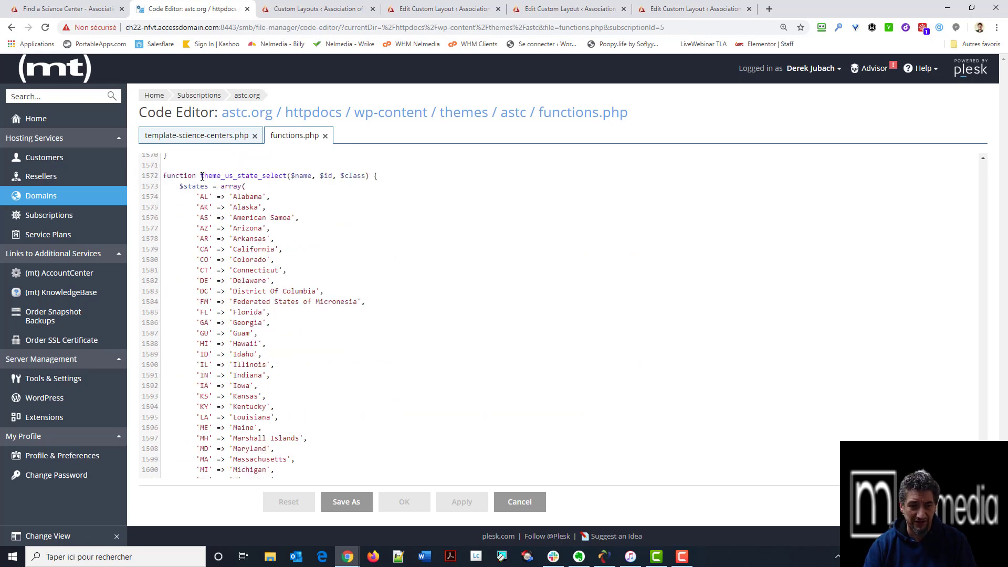
pyautogui.moveTo(202, 177); pyautogui.dragTo(282, 176)
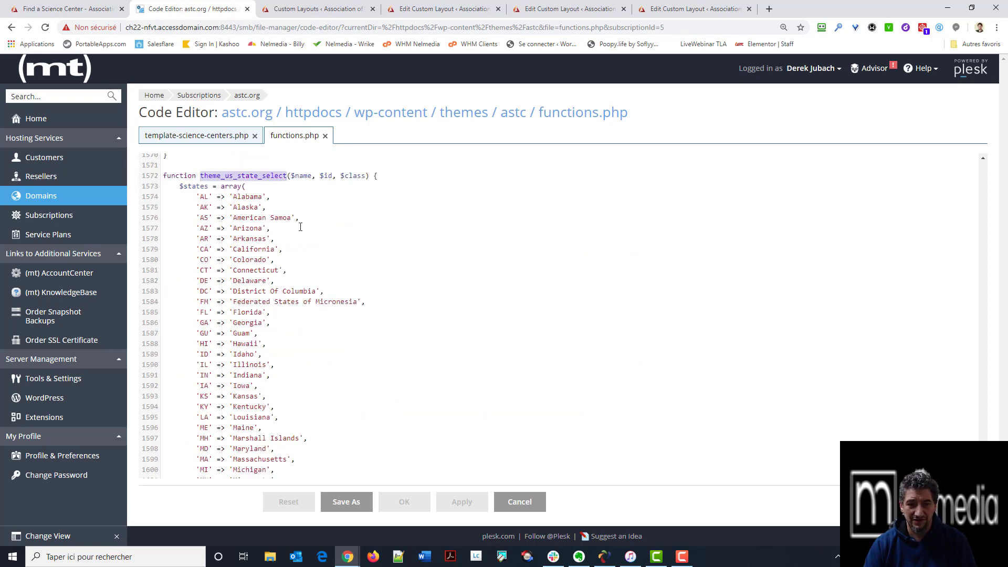
pyautogui.scroll(4, 300, 227)
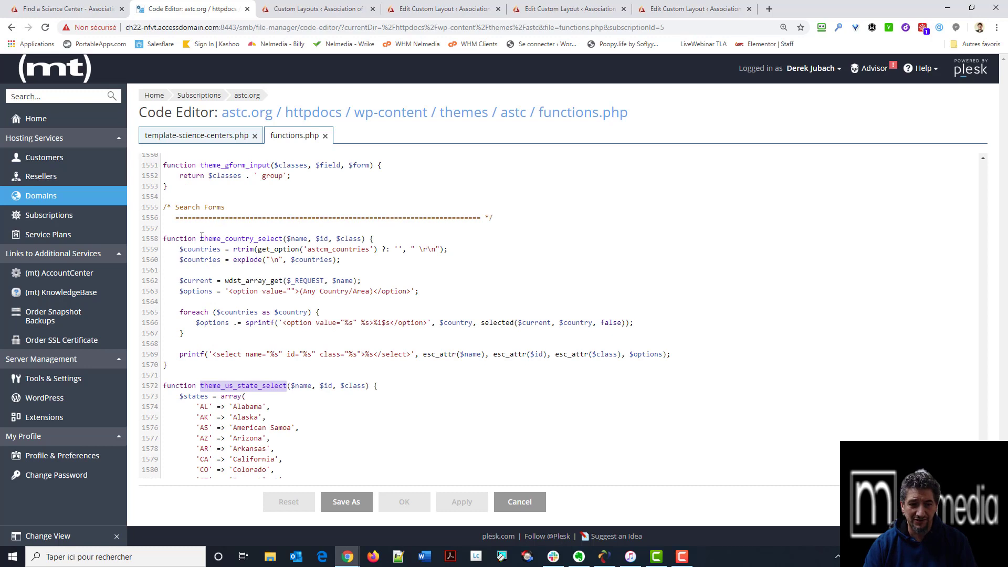
pyautogui.moveTo(201, 238); pyautogui.dragTo(286, 240)
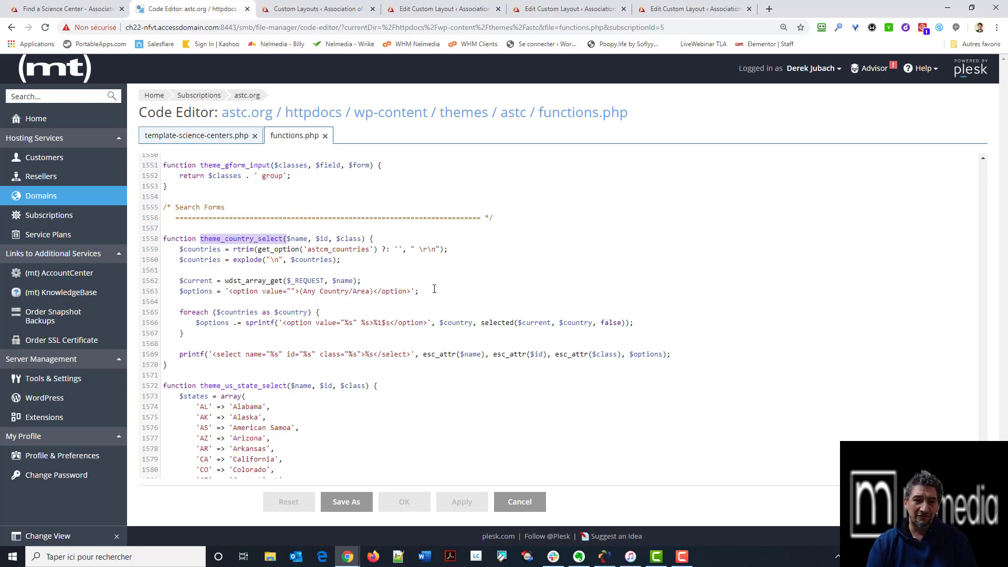
# Step: Revisit the Find a Science Center page, then switch to the WordPress Custom Layouts list and highlight its heading
pyautogui.click(73, 8)
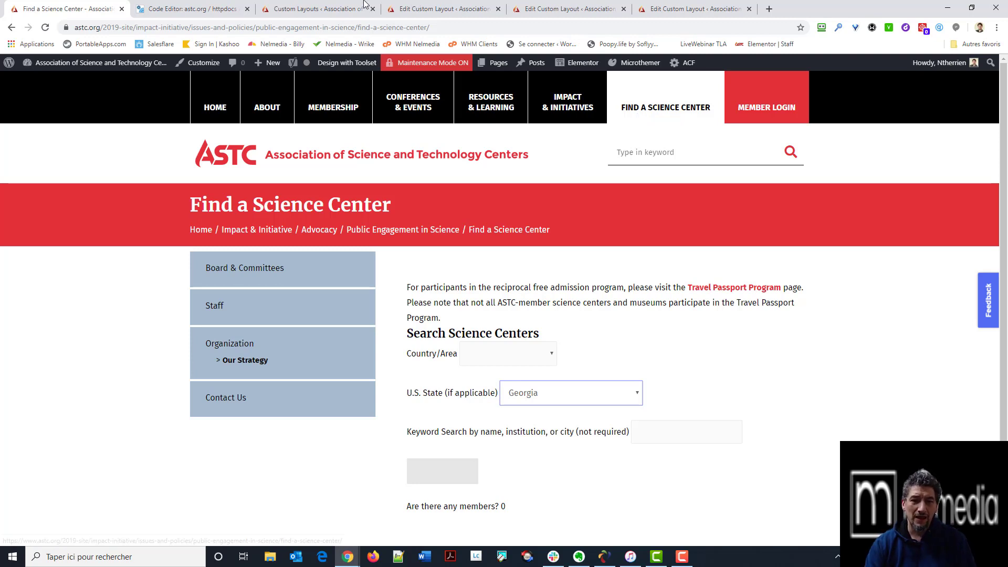
pyautogui.click(181, 10)
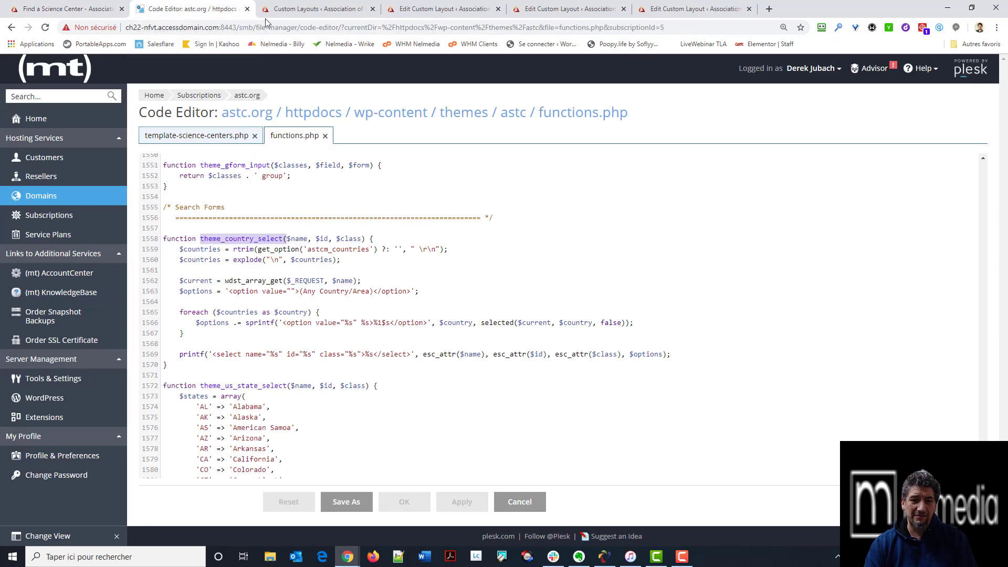
pyautogui.click(284, 10)
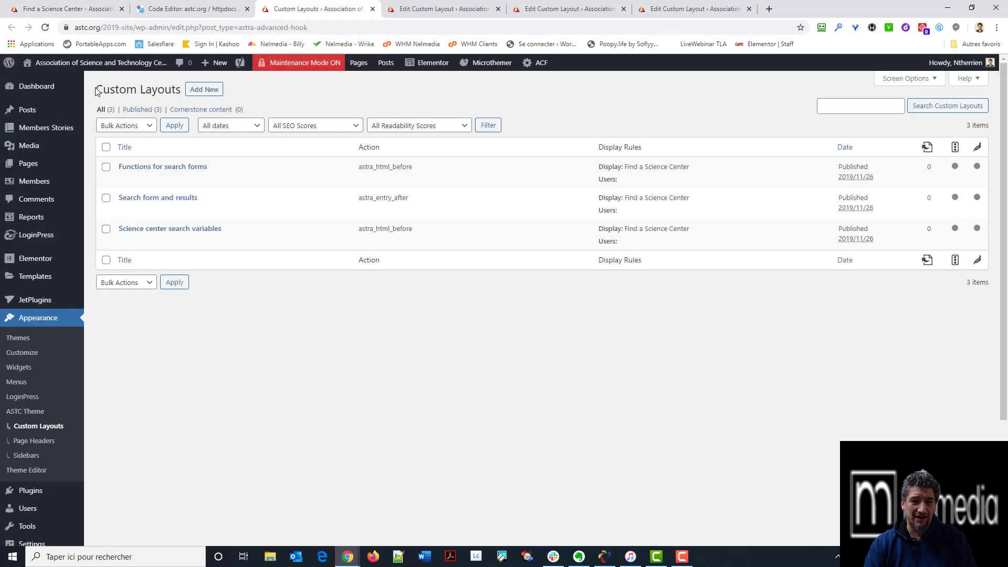
pyautogui.moveTo(97, 89); pyautogui.dragTo(182, 90)
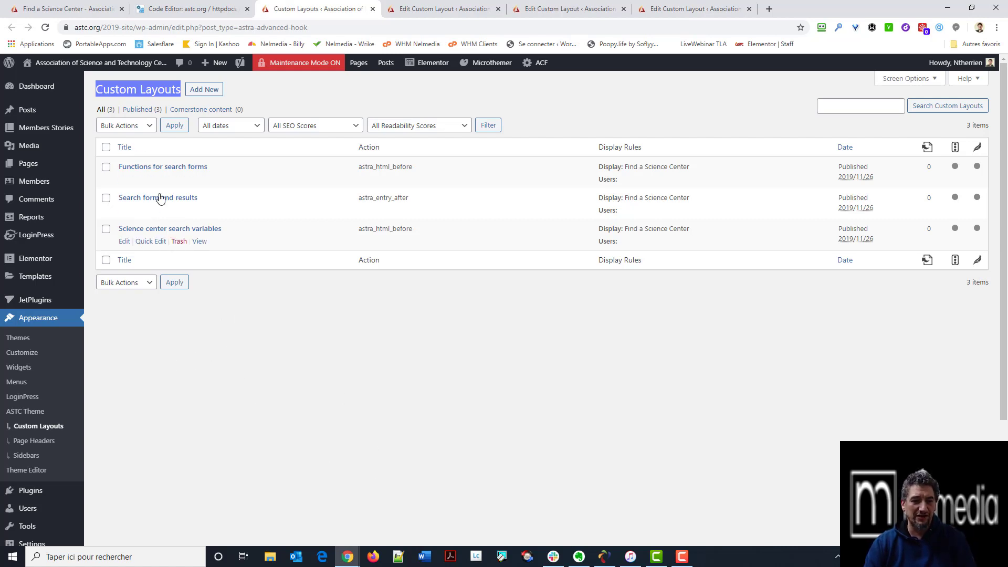
# Step: View the Science center search variables layout, preview the code editor of a blank custom layout, and return without saving
pyautogui.click(445, 9)
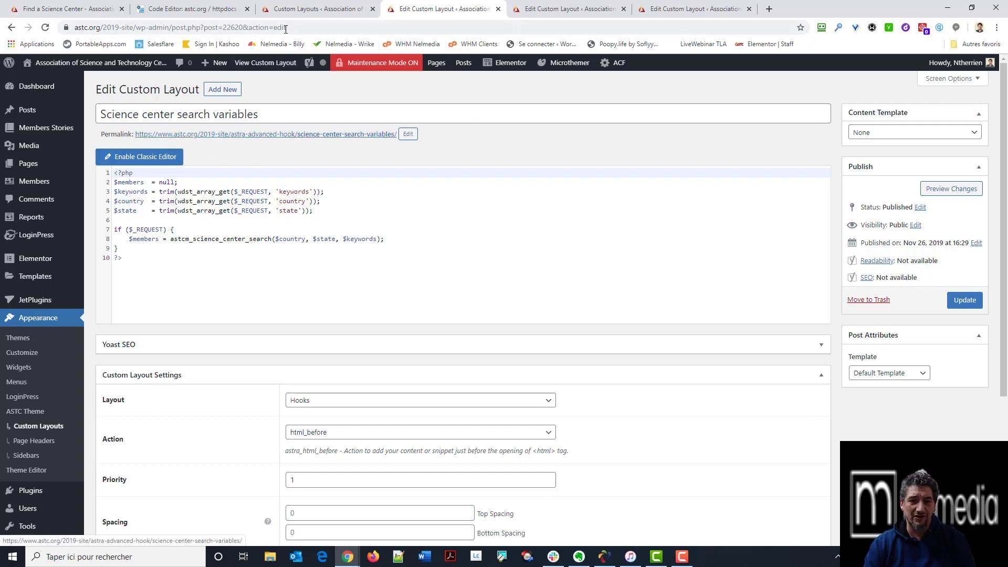
pyautogui.click(222, 89)
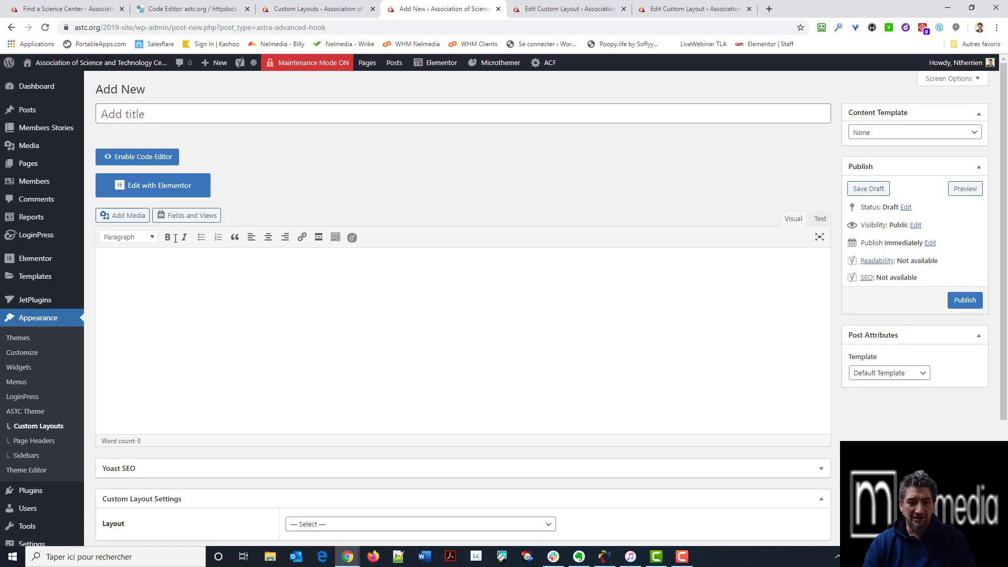
pyautogui.click(141, 161)
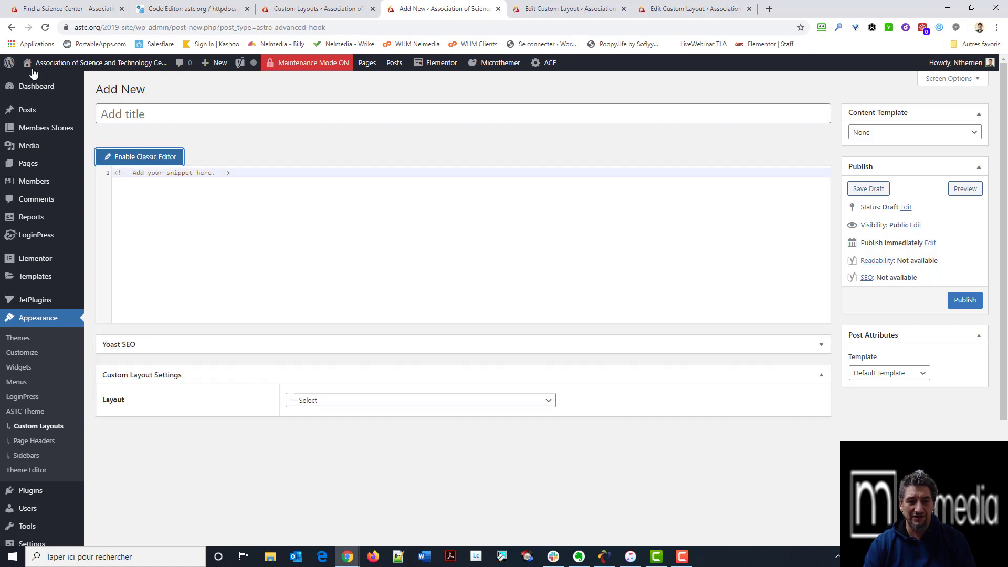
pyautogui.click(11, 28)
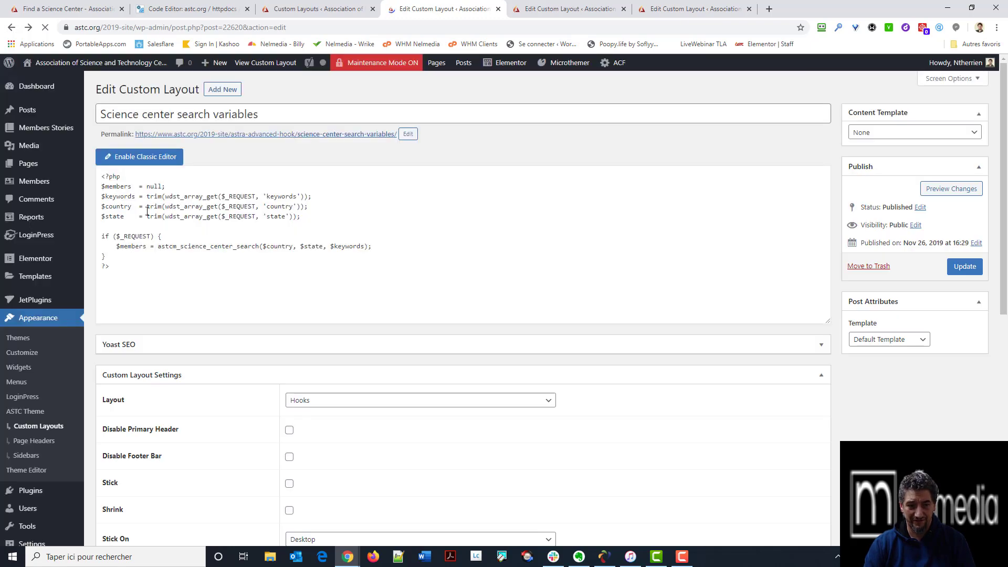
# Step: Compare the request variables block in template-science-centers.php with the code in the Science center search variables layout by highlighting both
pyautogui.click(180, 10)
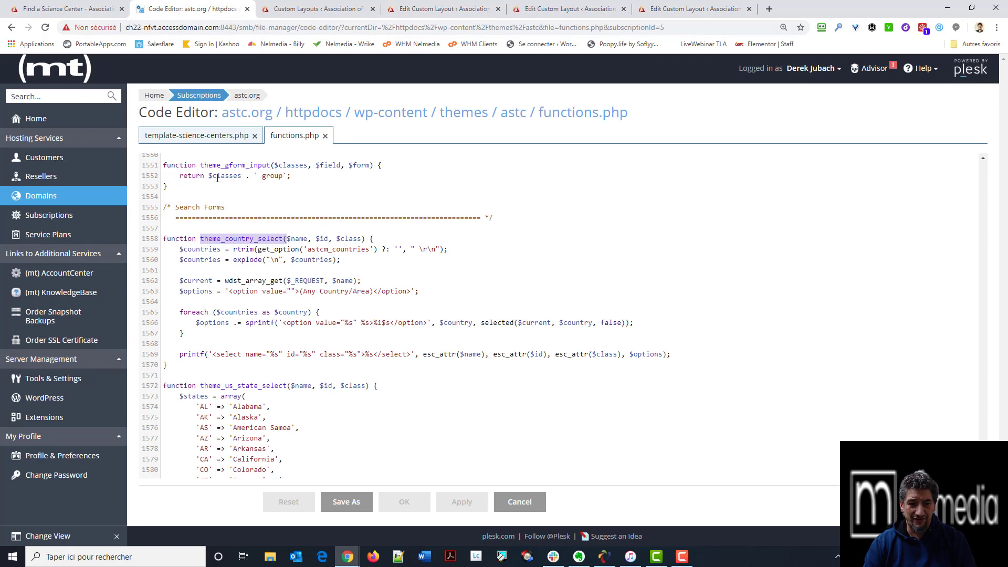
pyautogui.click(210, 135)
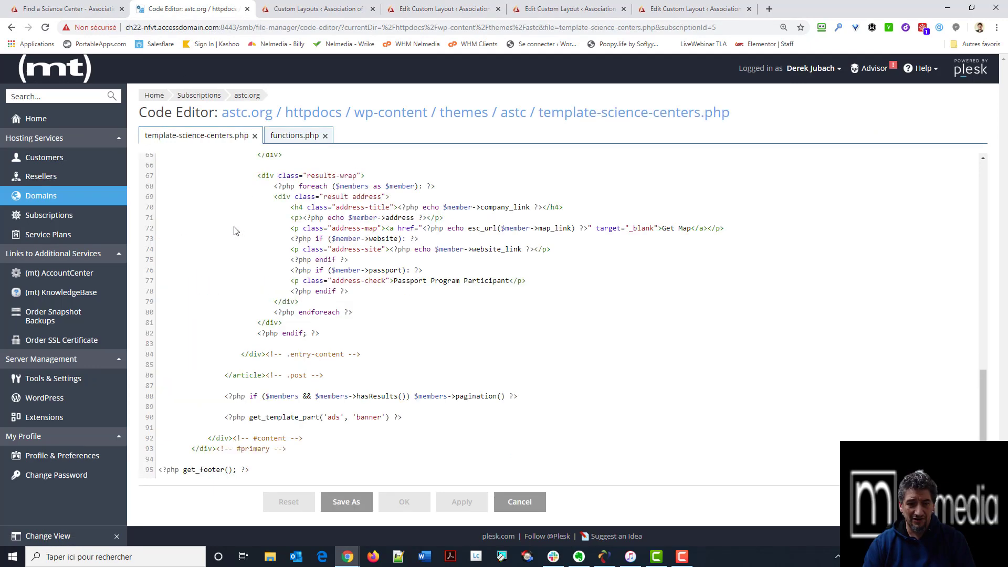
pyautogui.scroll(12, 234, 227)
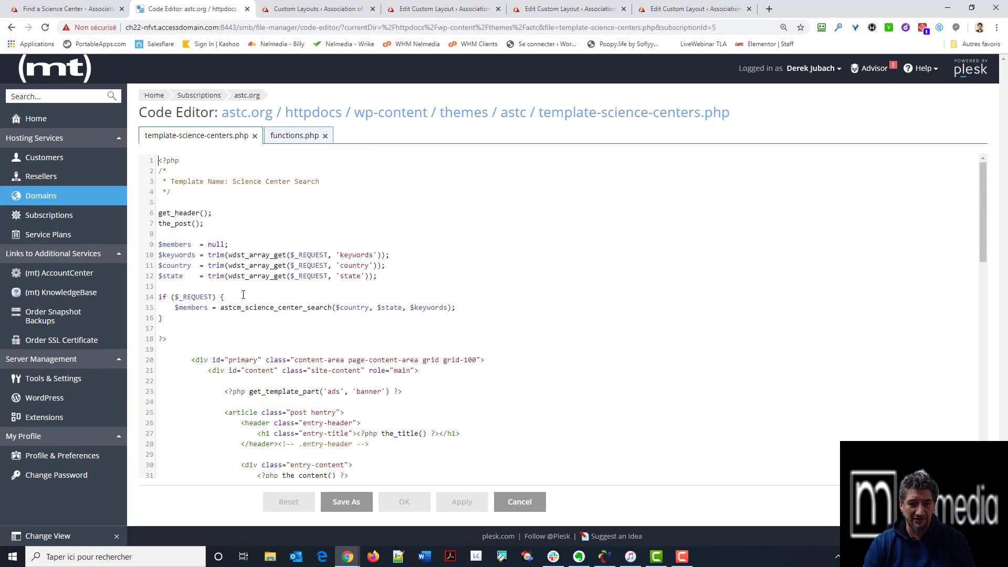
pyautogui.moveTo(173, 325); pyautogui.dragTo(129, 244)
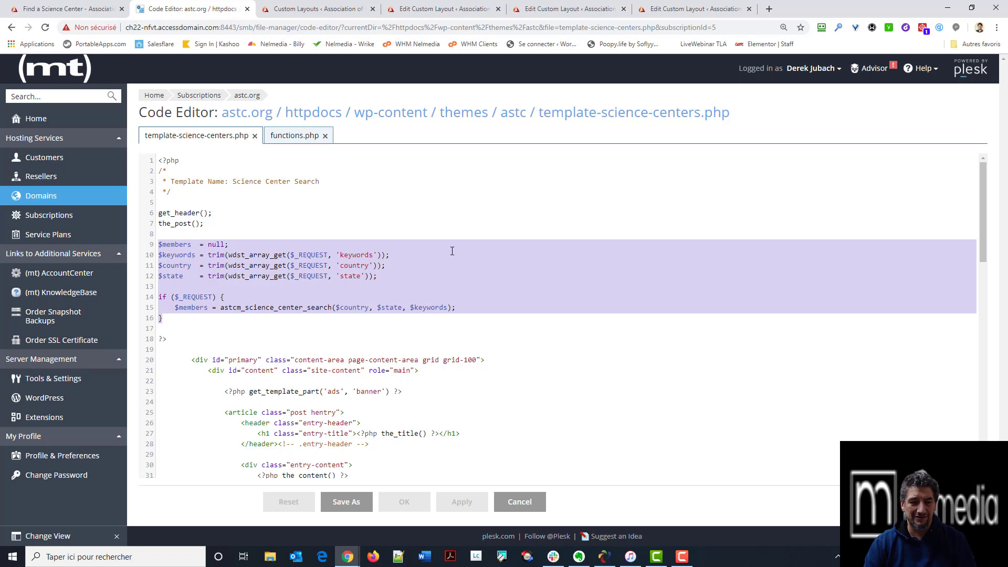
pyautogui.click(419, 9)
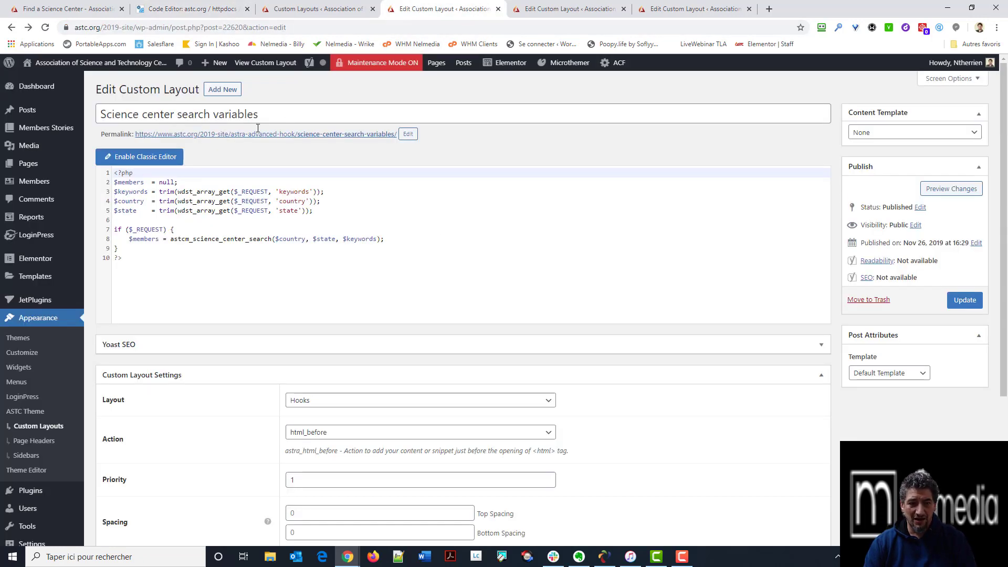
pyautogui.moveTo(147, 258); pyautogui.dragTo(100, 178)
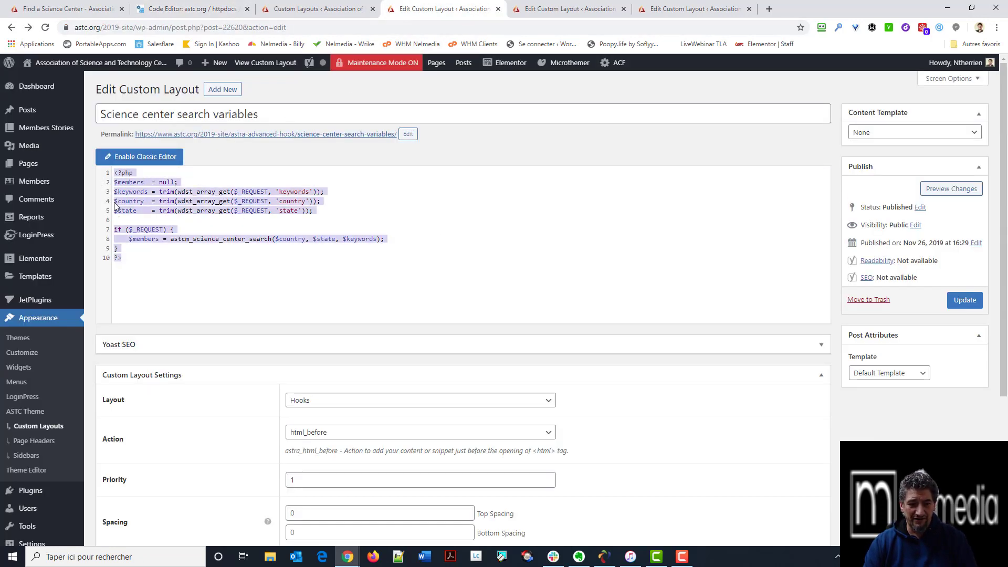
# Step: Examine the Science center search variables layout's type options, hook action, priority and display rule, referring back to the template code
pyautogui.scroll(-4, 254, 313)
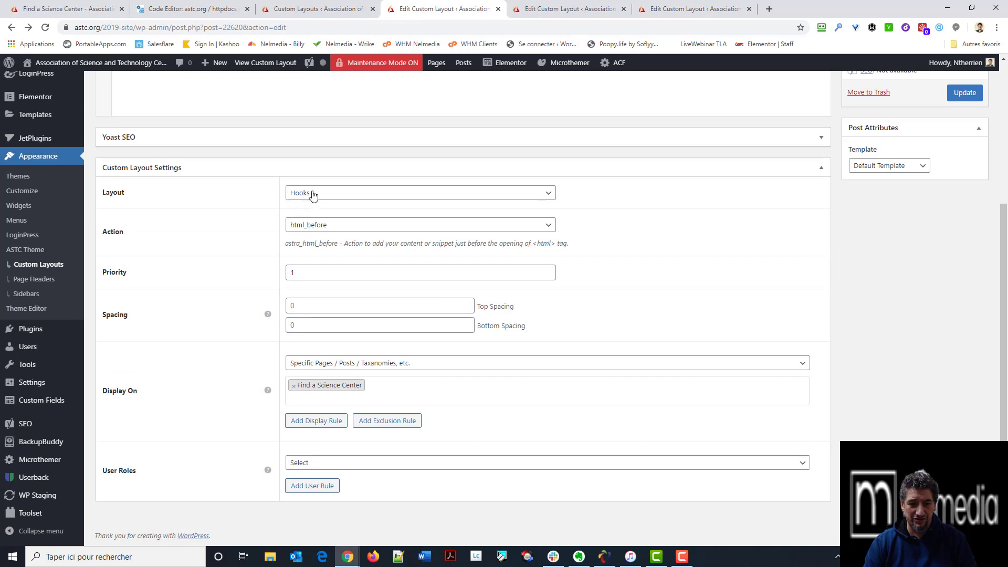
pyautogui.click(303, 194)
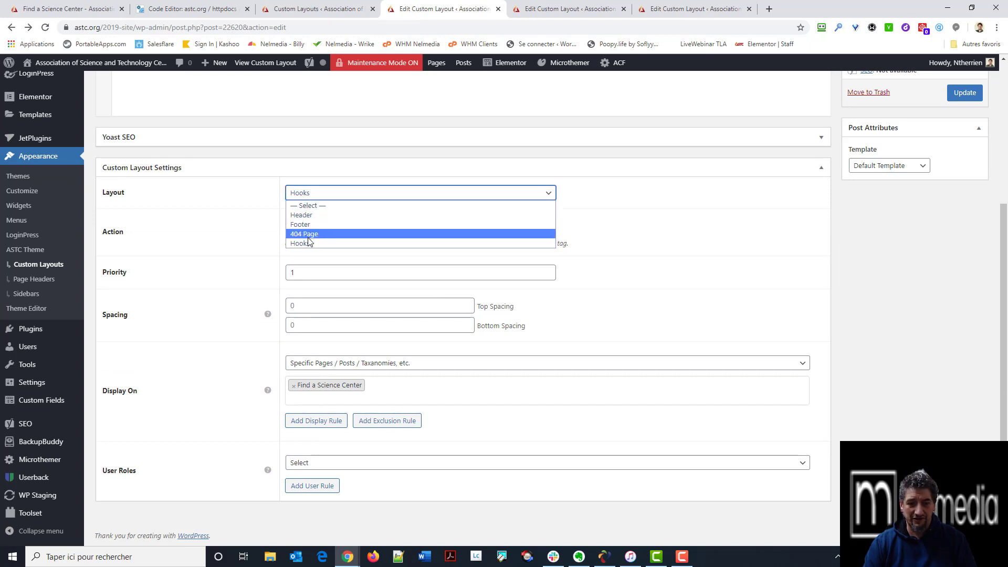
pyautogui.click(241, 220)
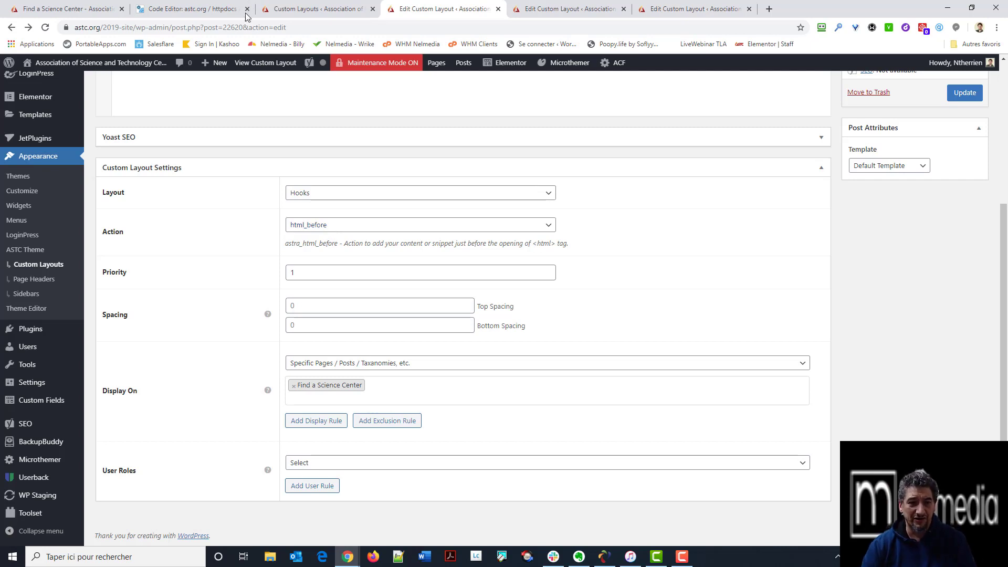
pyautogui.click(210, 9)
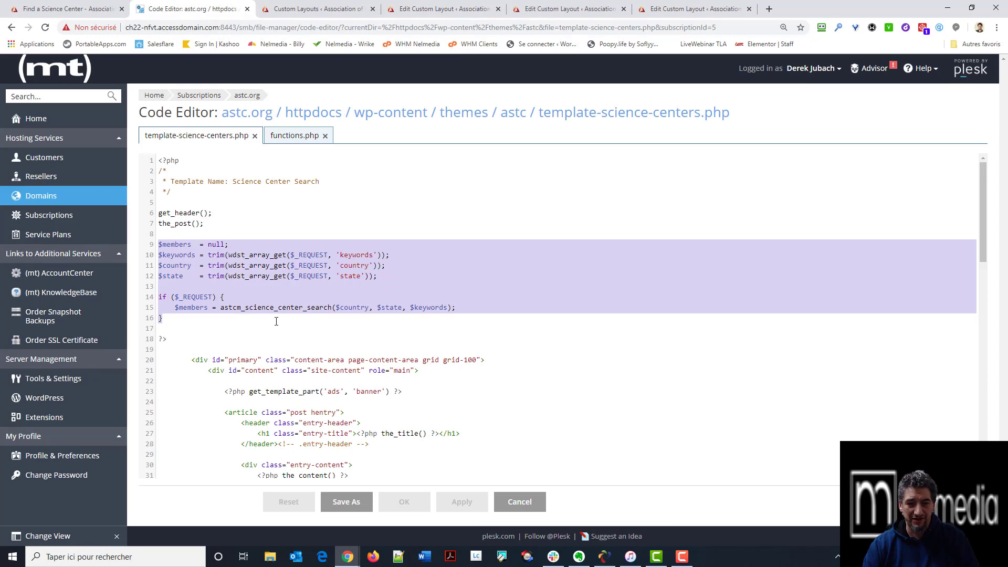
pyautogui.scroll(-2, 300, 295)
pyautogui.scroll(2, 322, 290)
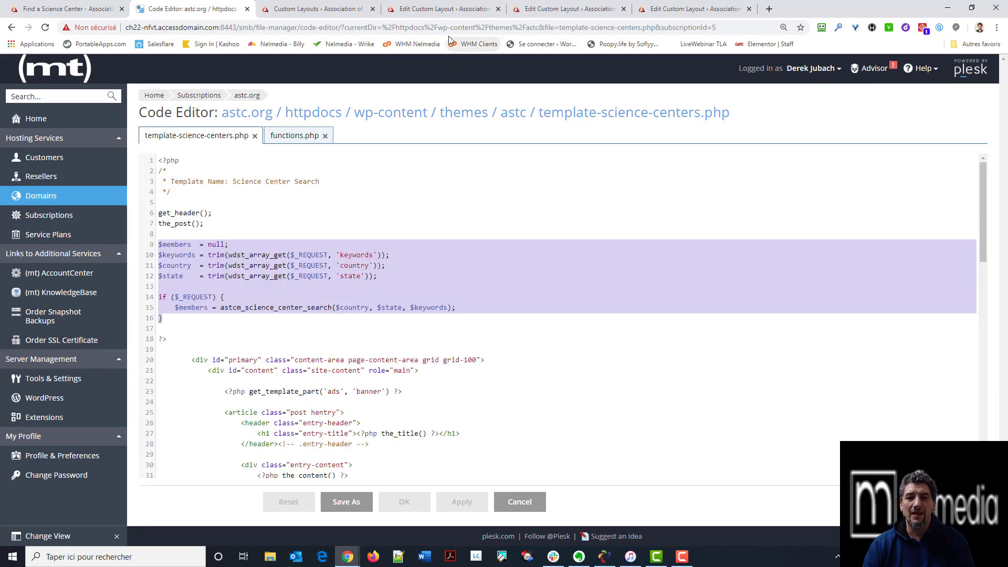
pyautogui.click(440, 11)
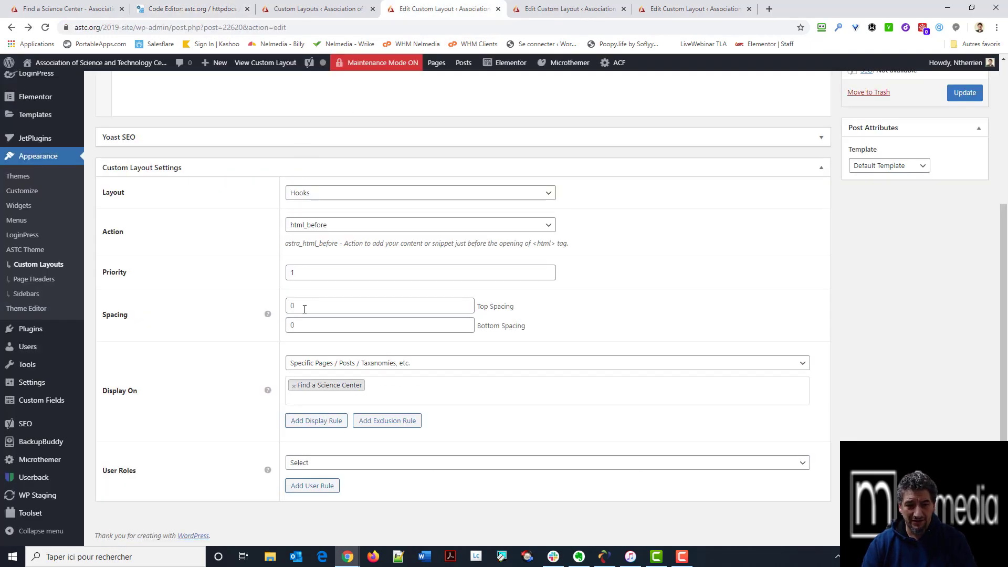
pyautogui.doubleClick(371, 272)
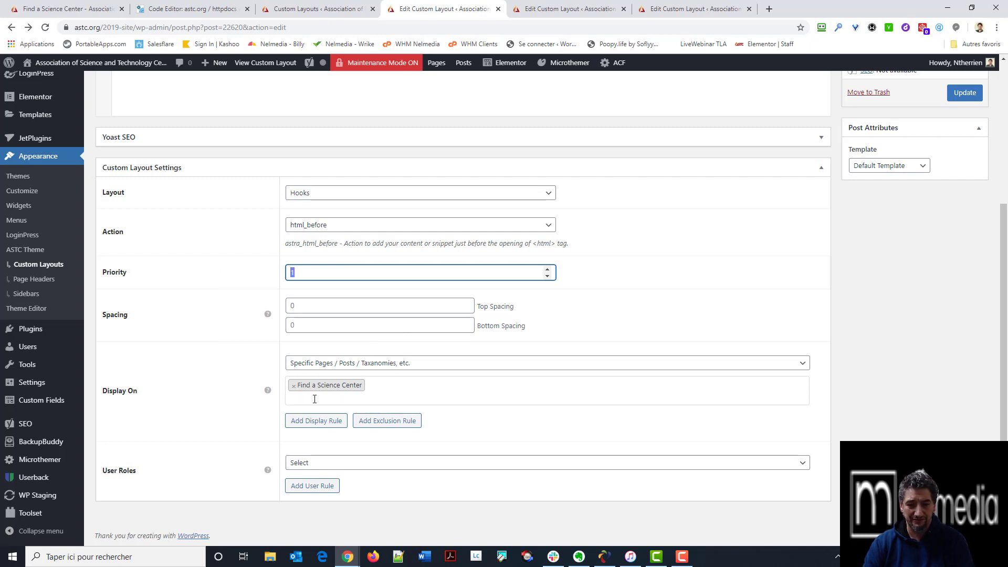
# Step: Highlight the title of the Functions for search forms layout and compare the layout with Science center search variables
pyautogui.click(564, 7)
pyautogui.moveTo(237, 114); pyautogui.dragTo(98, 116)
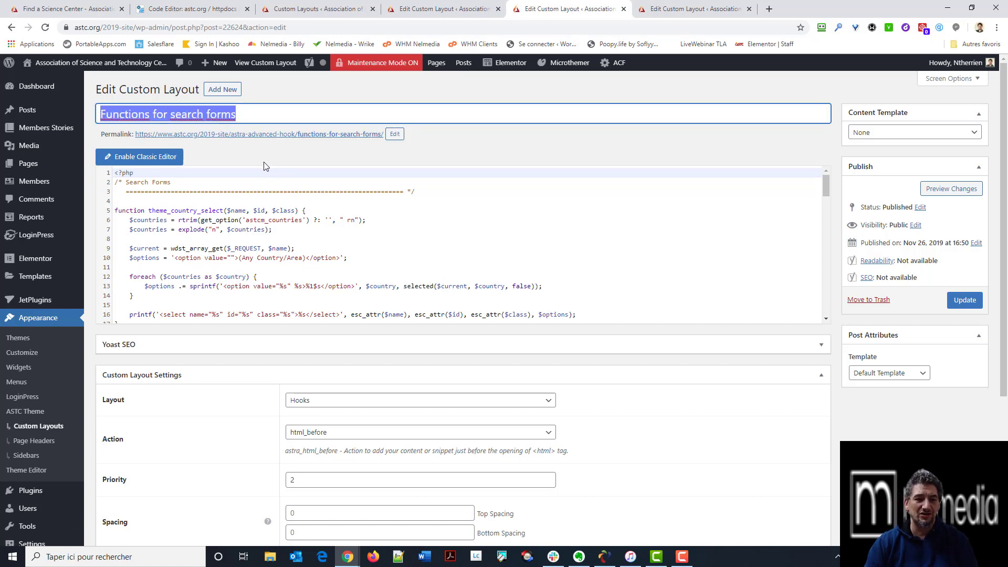
pyautogui.click(434, 6)
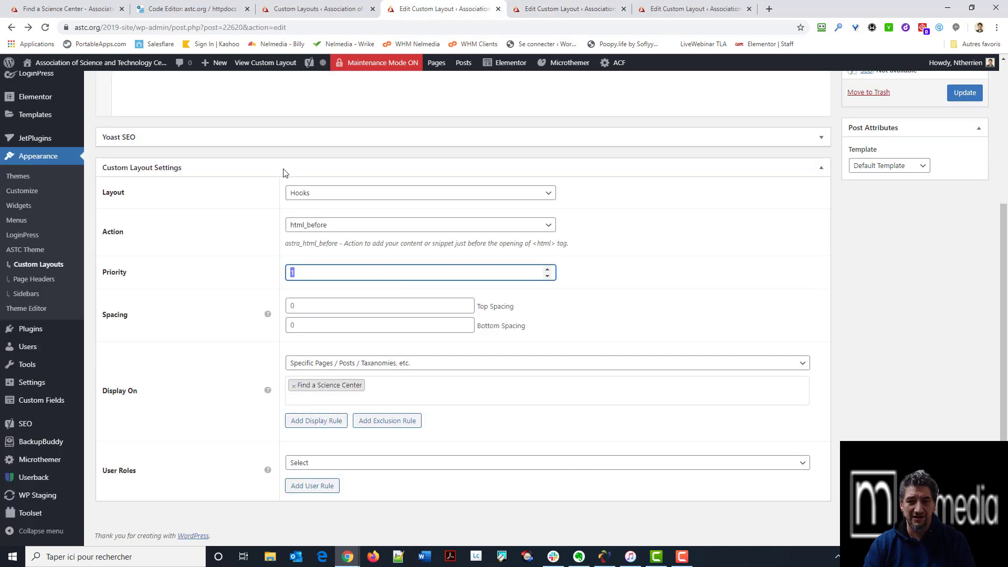
pyautogui.scroll(5, 462, 201)
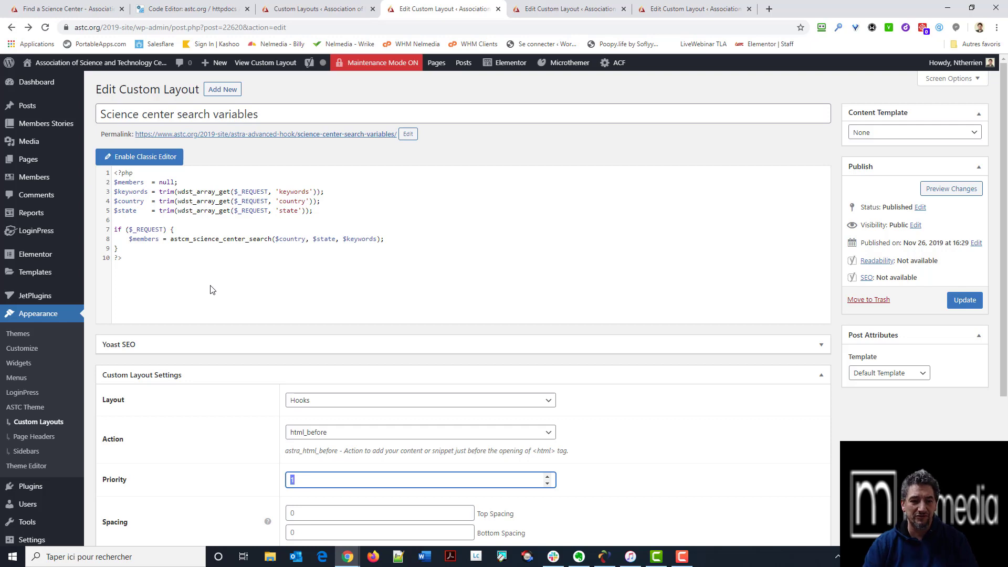
pyautogui.click(537, 8)
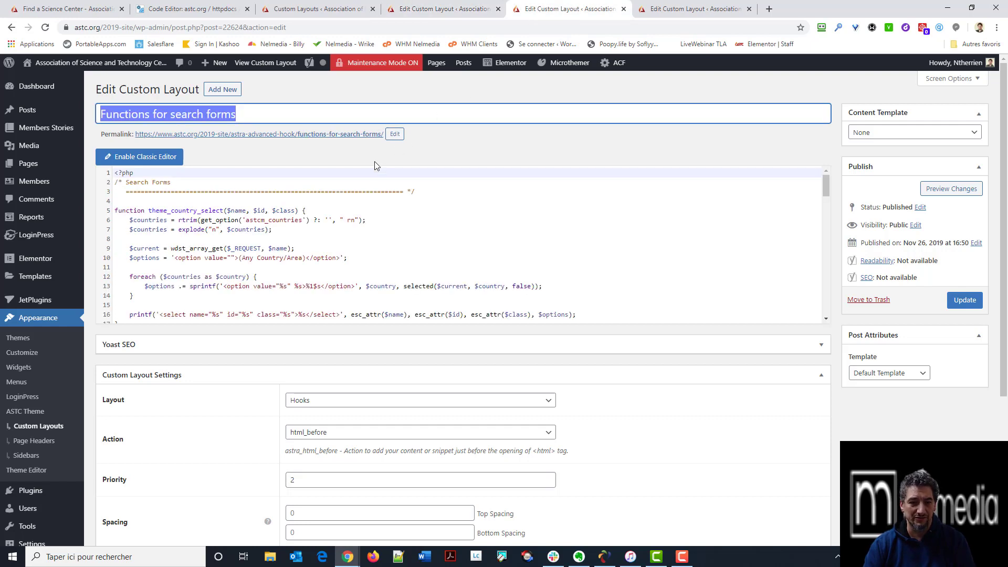
# Step: Compare the old theme's functions.php with the select functions in the Functions for search forms layout code
pyautogui.click(227, 210)
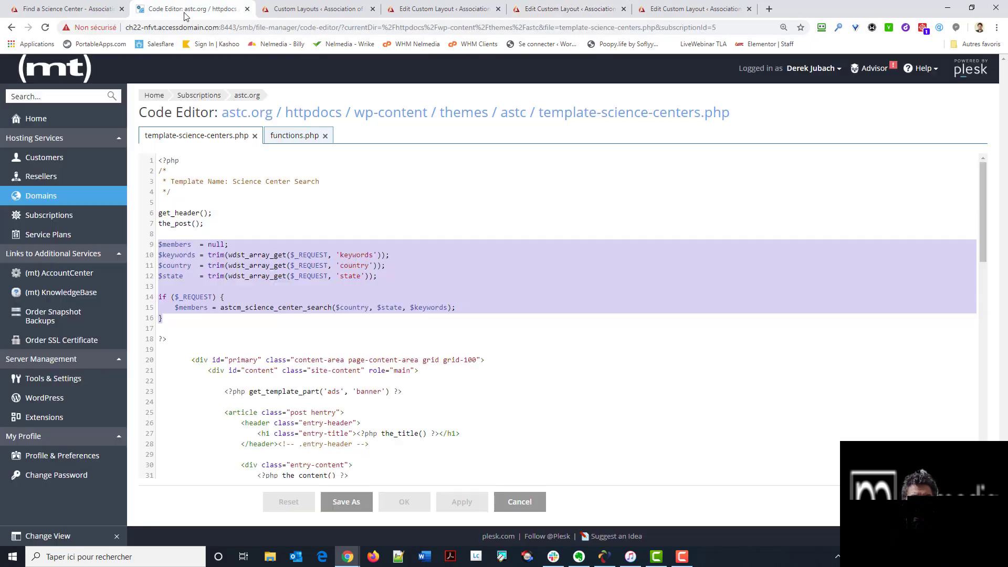
pyautogui.click(173, 8)
pyautogui.click(287, 138)
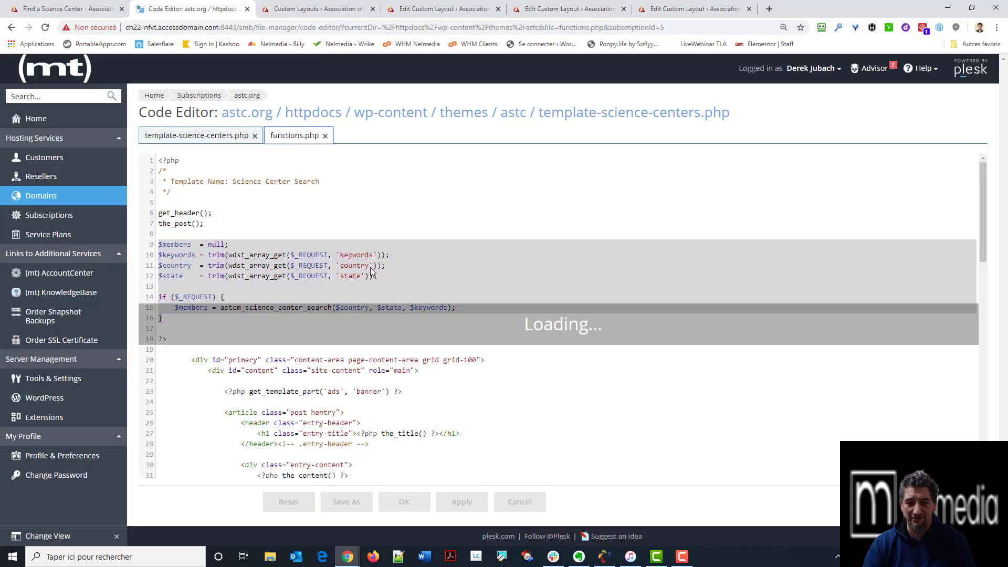
pyautogui.scroll(-9, 364, 289)
pyautogui.scroll(-10, 364, 288)
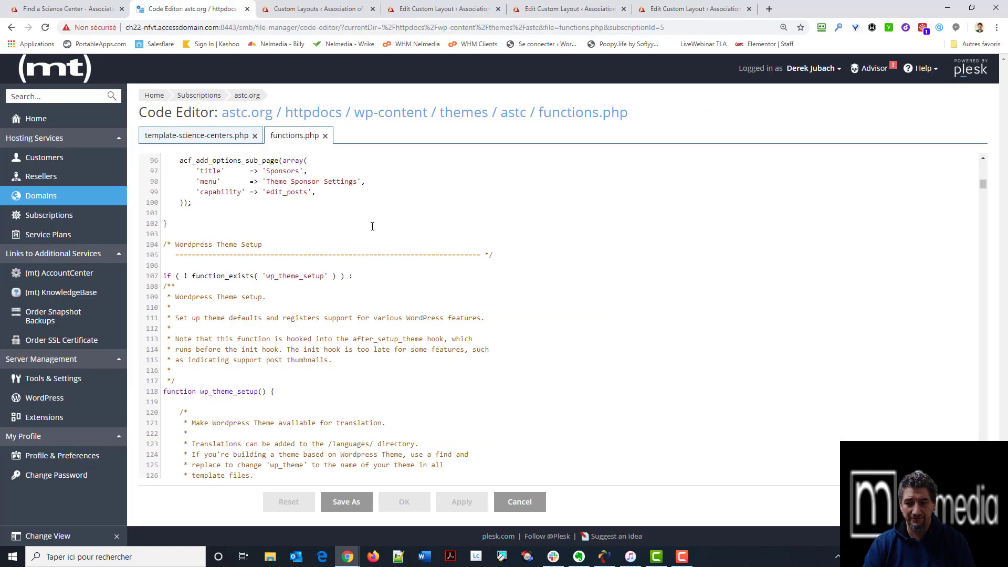
pyautogui.click(552, 10)
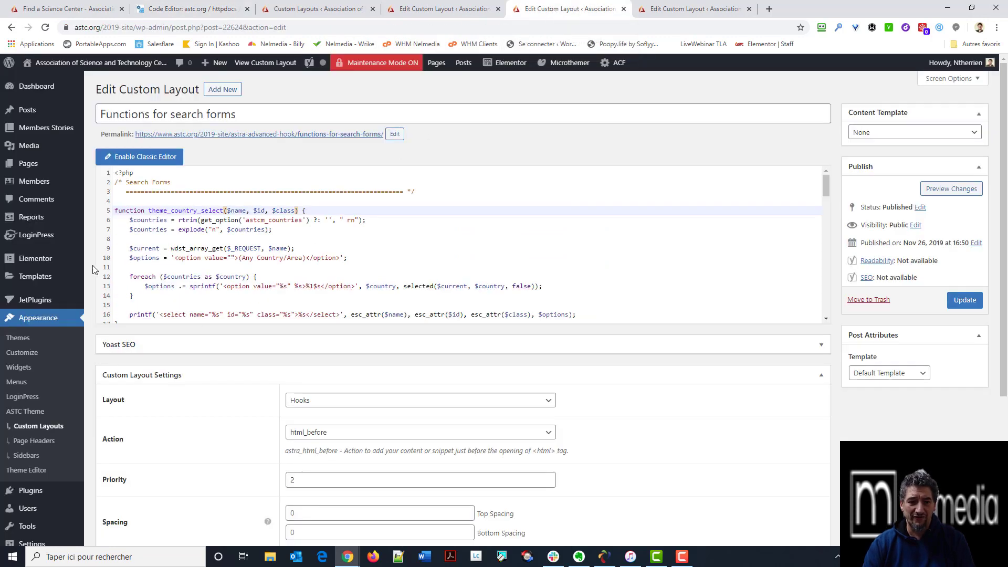
pyautogui.scroll(-15, 202, 239)
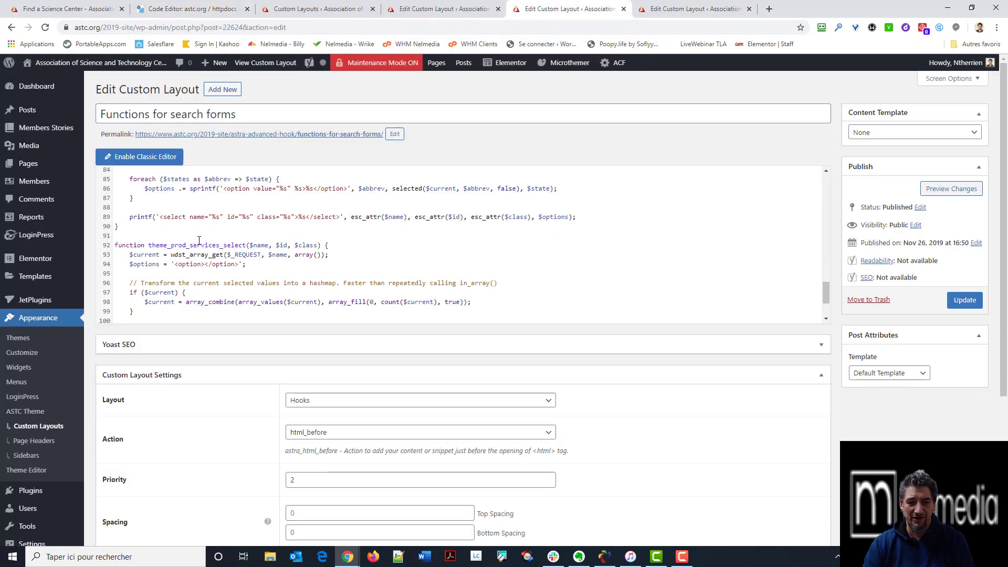
# Step: Review the Functions for search forms layout, highlighting its priority value and reading through the select functions in its code
pyautogui.scroll(16, 199, 241)
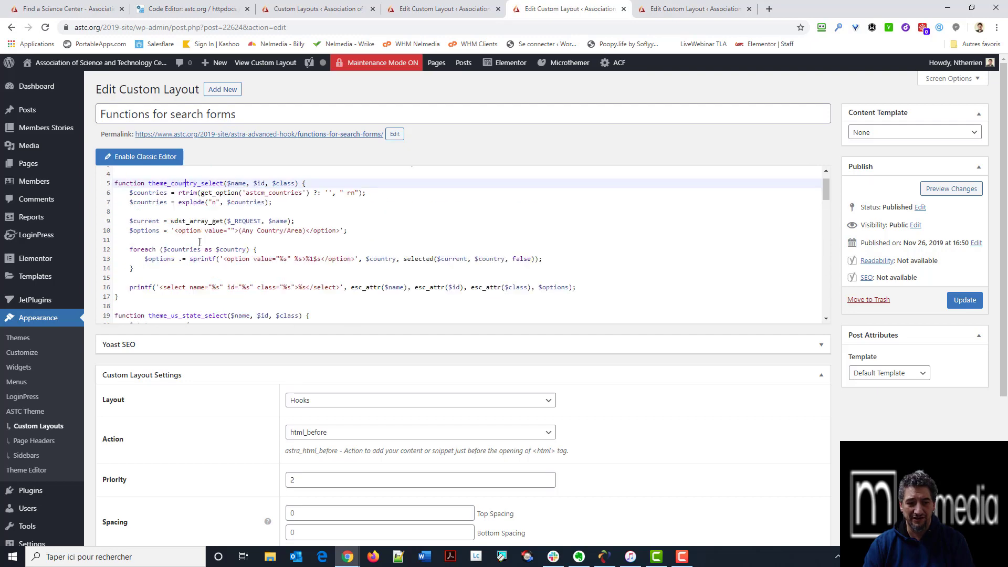
pyautogui.scroll(1, 200, 242)
pyautogui.scroll(-4, 307, 428)
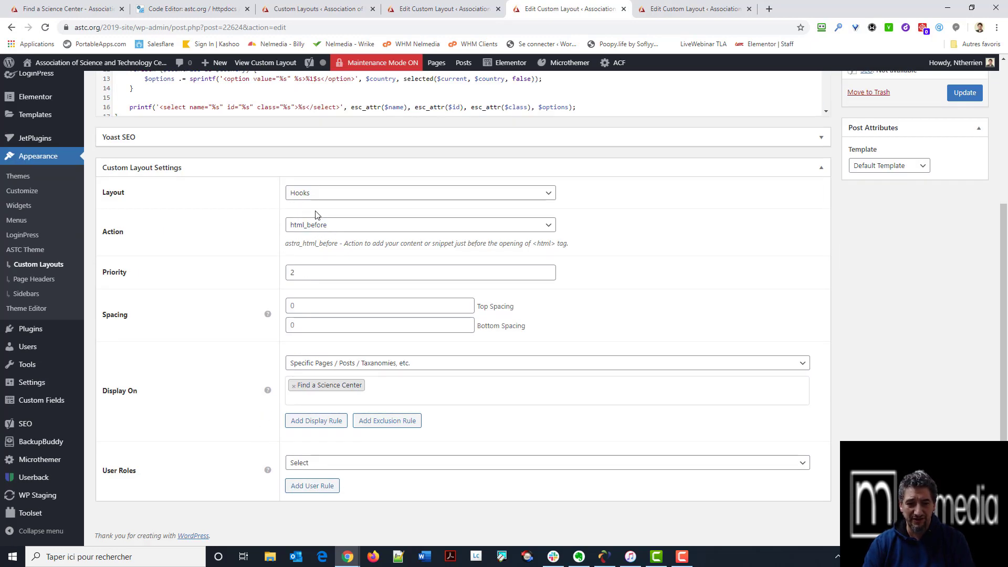
pyautogui.moveTo(303, 272); pyautogui.dragTo(257, 276)
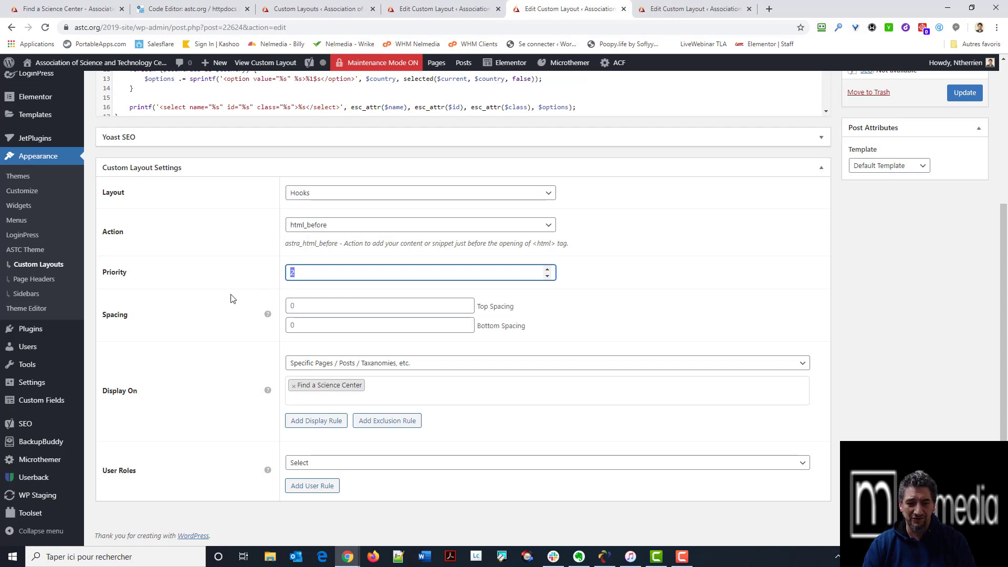
pyautogui.scroll(1, 232, 292)
pyautogui.scroll(3, 233, 292)
pyautogui.scroll(-15, 234, 291)
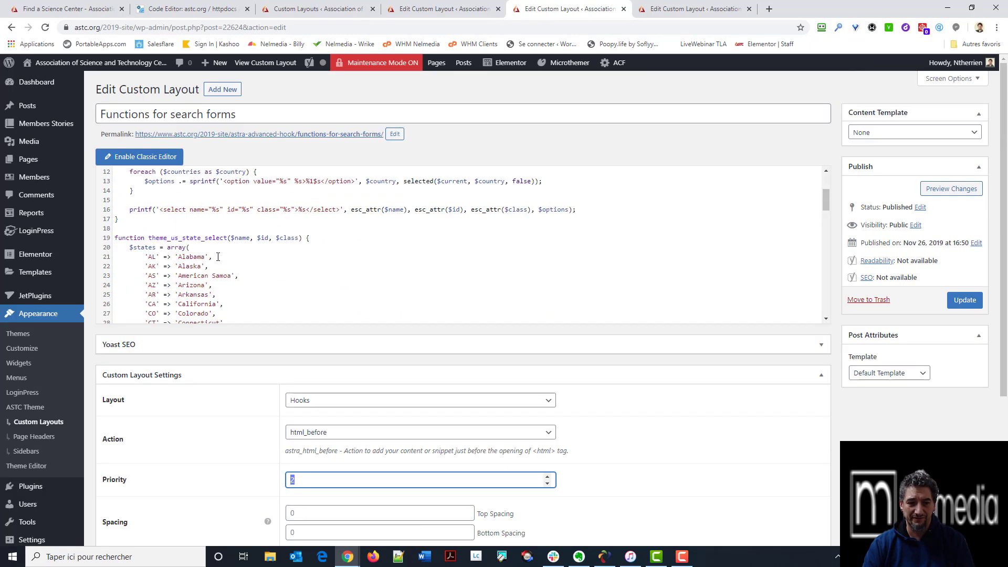
pyautogui.scroll(-3, 221, 261)
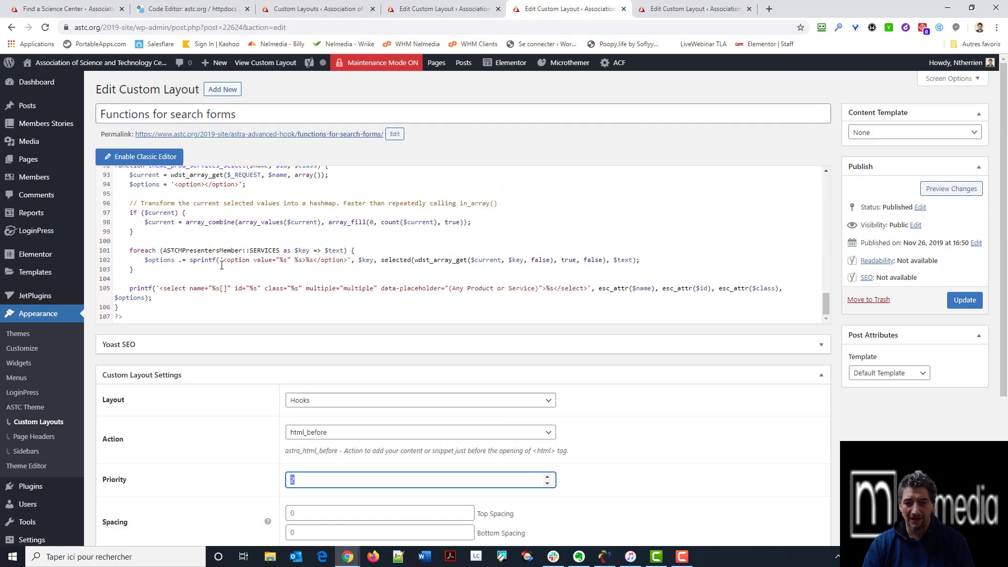
pyautogui.scroll(18, 189, 248)
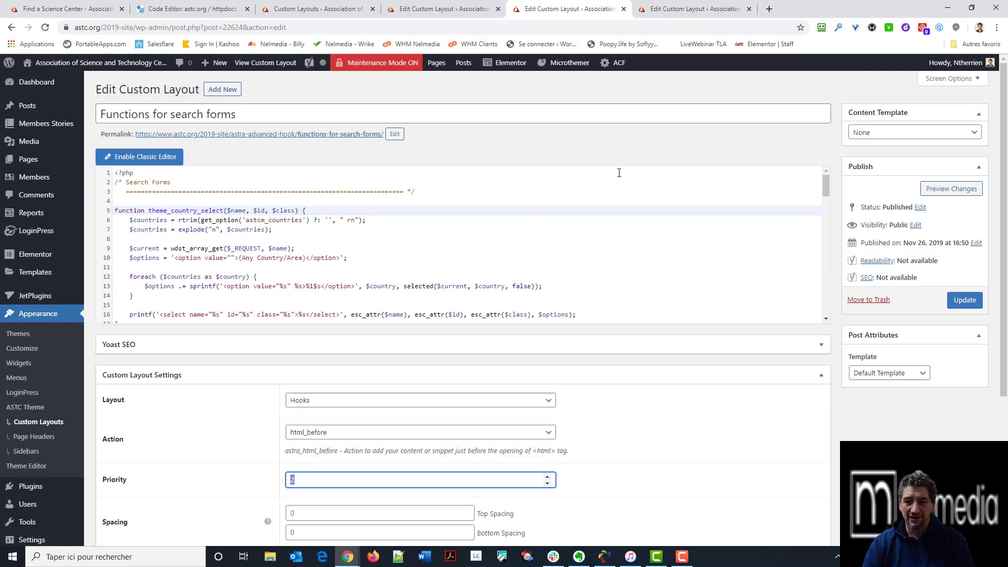
# Step: Compare the Find a Science Center page with the search-wrap and results-wrap code and hook settings of the Search Form and Results layout
pyautogui.click(60, 10)
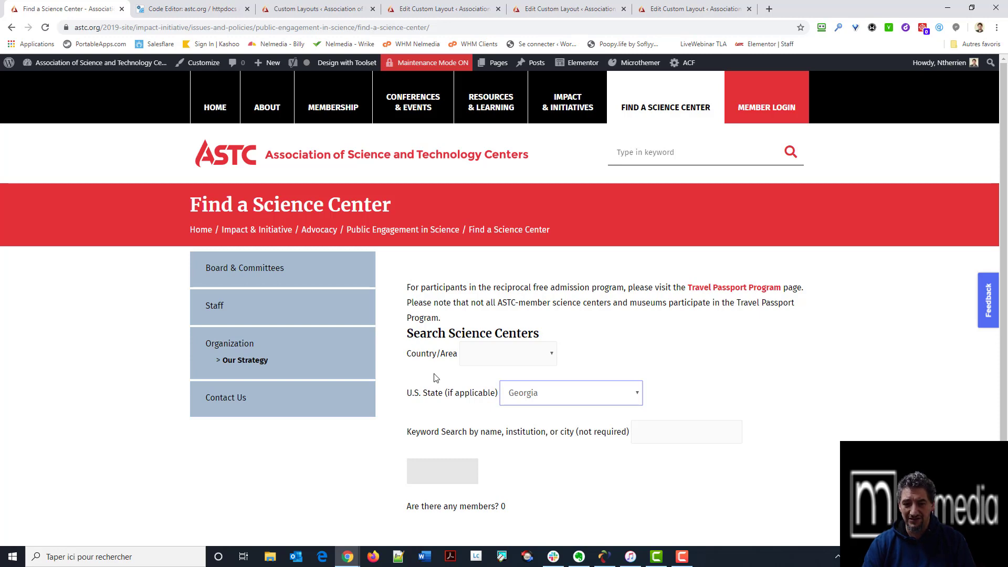
pyautogui.click(665, 9)
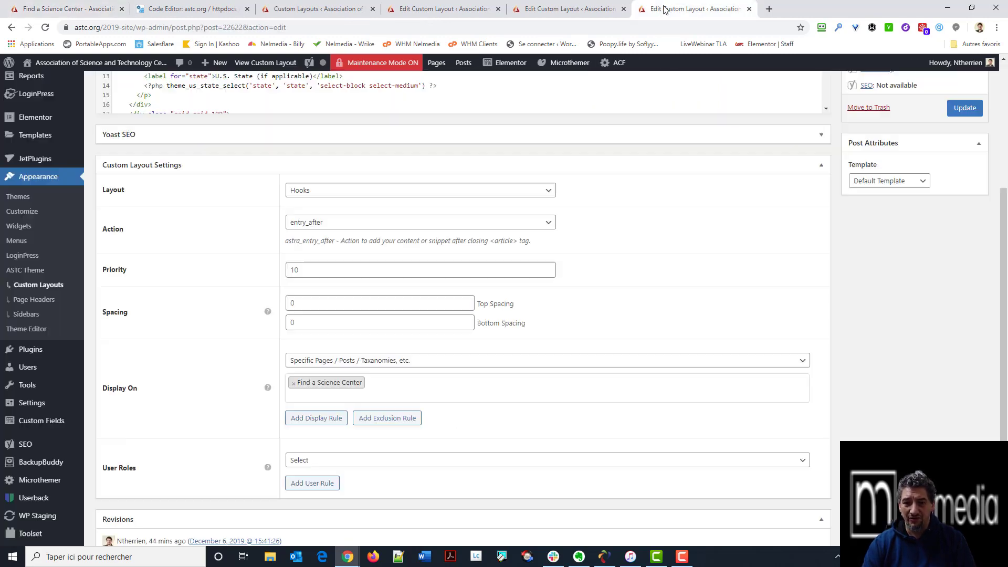
pyautogui.scroll(5, 199, 240)
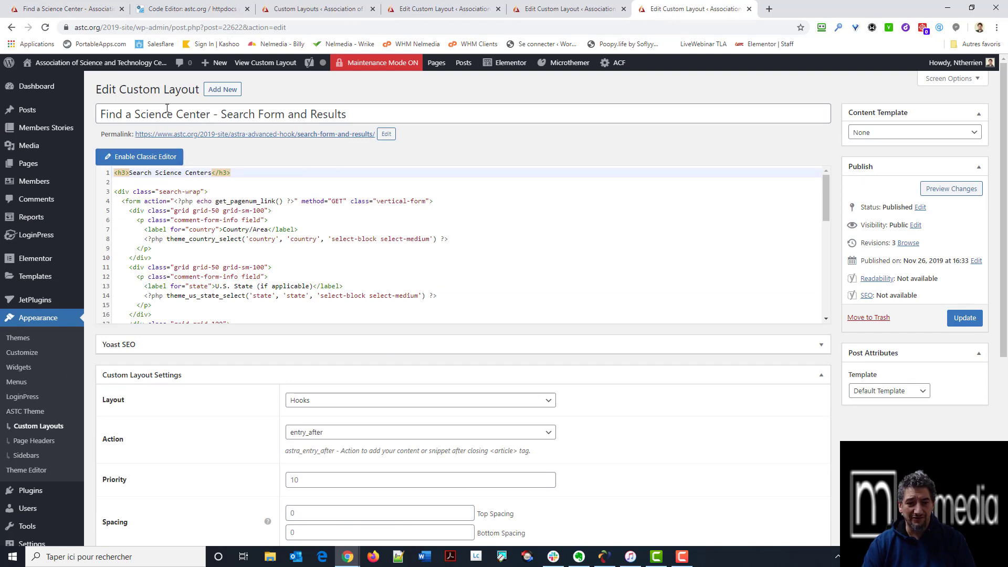
pyautogui.click(137, 177)
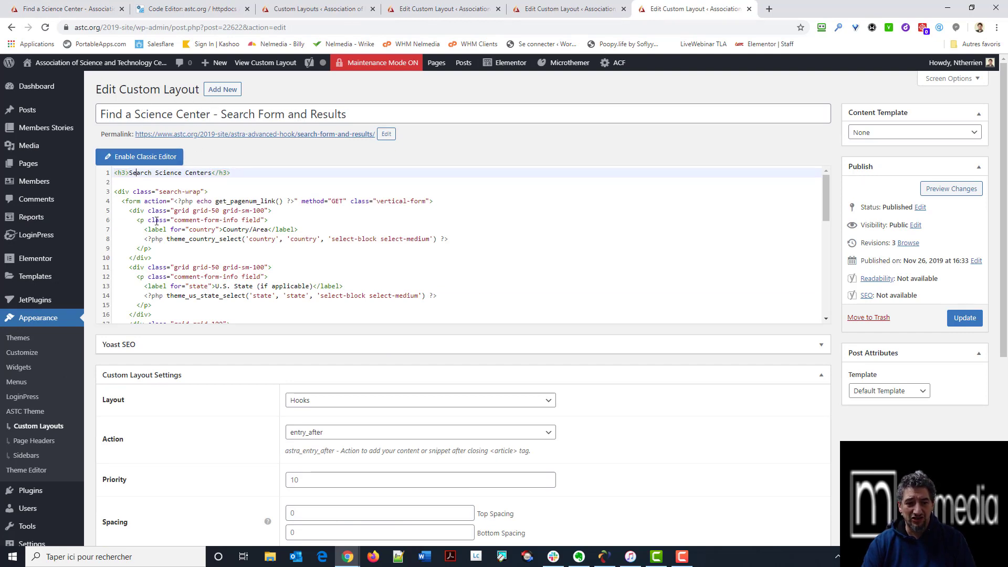
pyautogui.click(171, 213)
pyautogui.moveTo(175, 201); pyautogui.dragTo(296, 200)
pyautogui.click(204, 192)
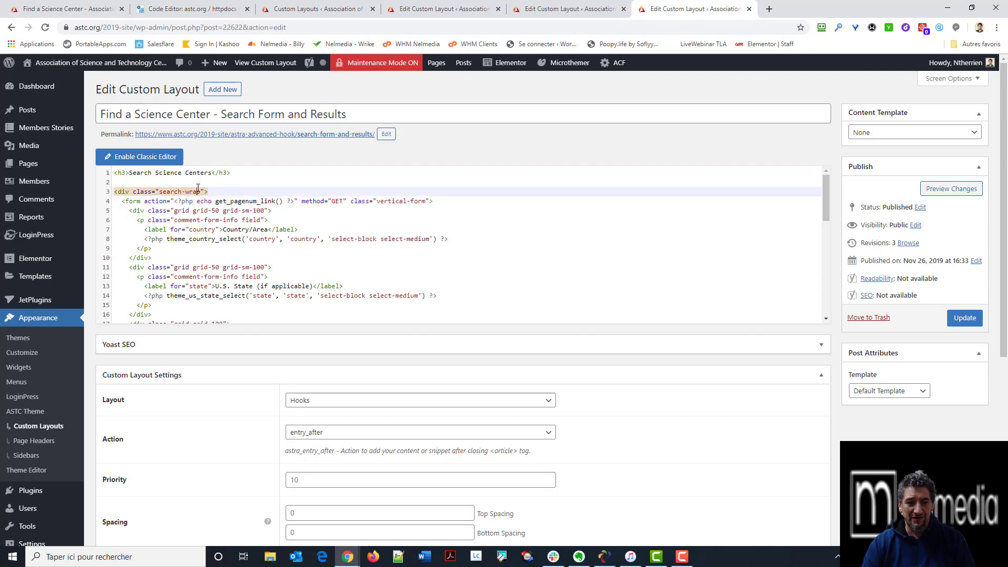
pyautogui.scroll(-5, 193, 212)
pyautogui.click(188, 231)
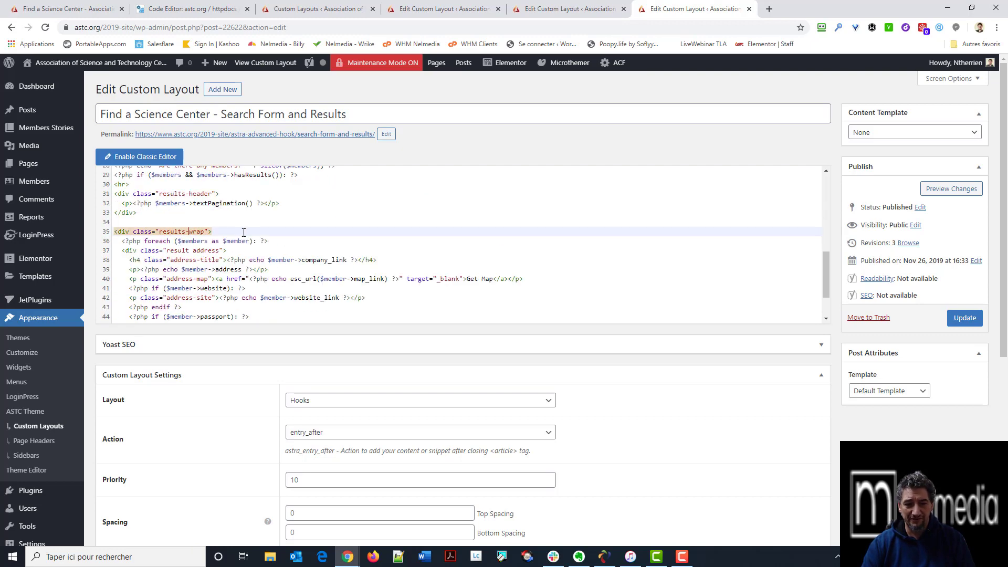
pyautogui.scroll(-8, 243, 233)
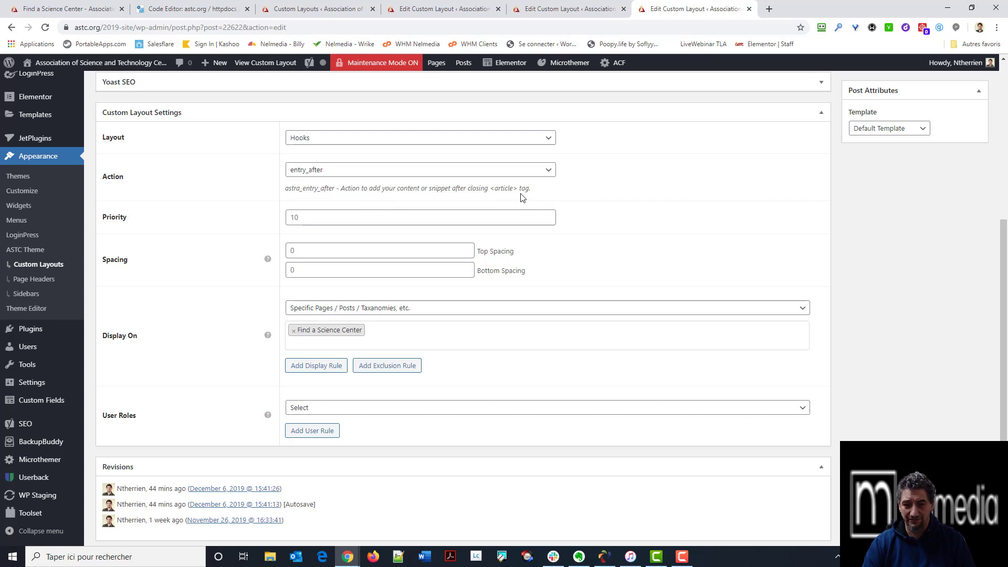
# Step: Highlight the introductory paragraph above the Search Science Centers form on the live Find a Science Center page
pyautogui.click(565, 7)
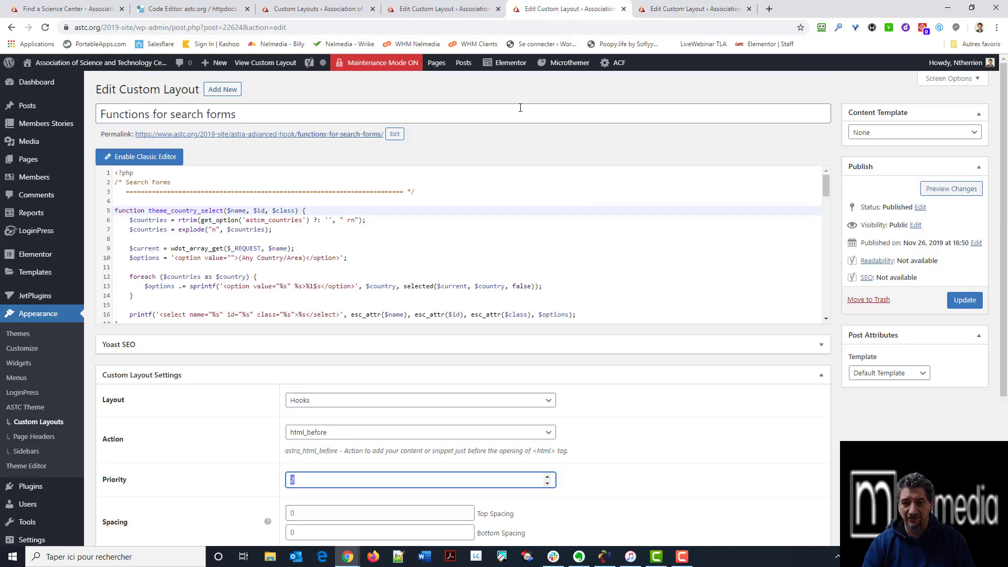
pyautogui.click(84, 8)
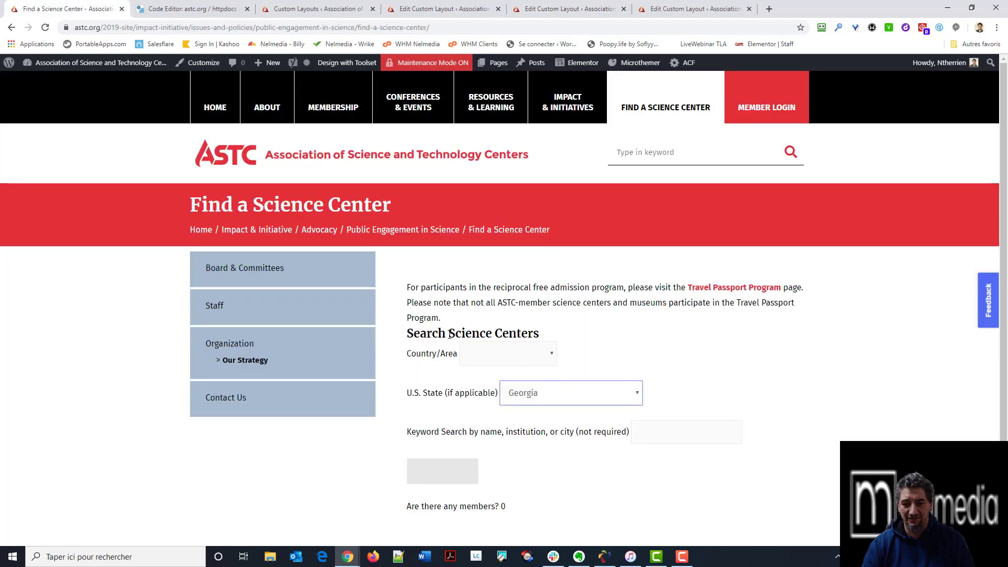
pyautogui.moveTo(416, 283); pyautogui.dragTo(451, 322)
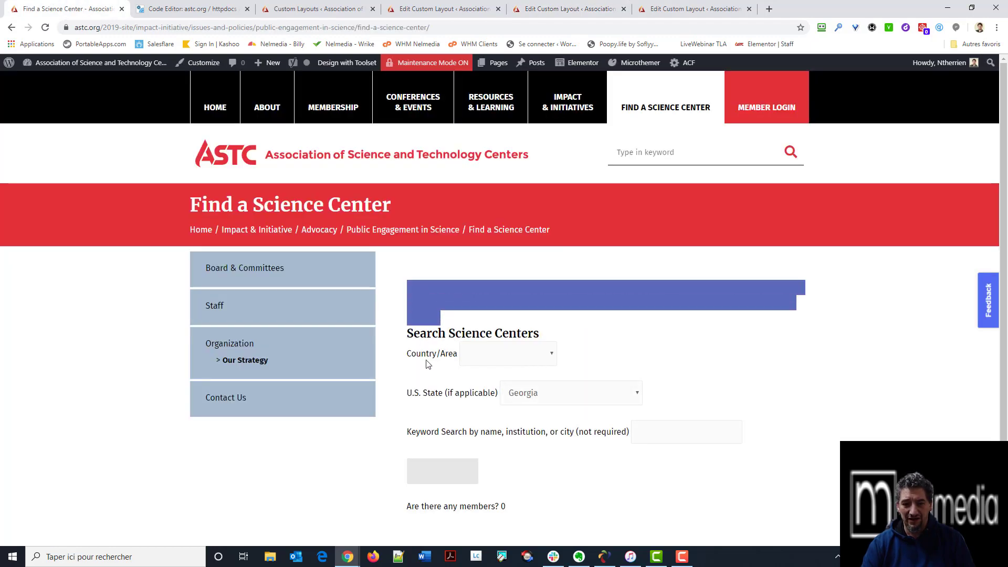
pyautogui.click(414, 338)
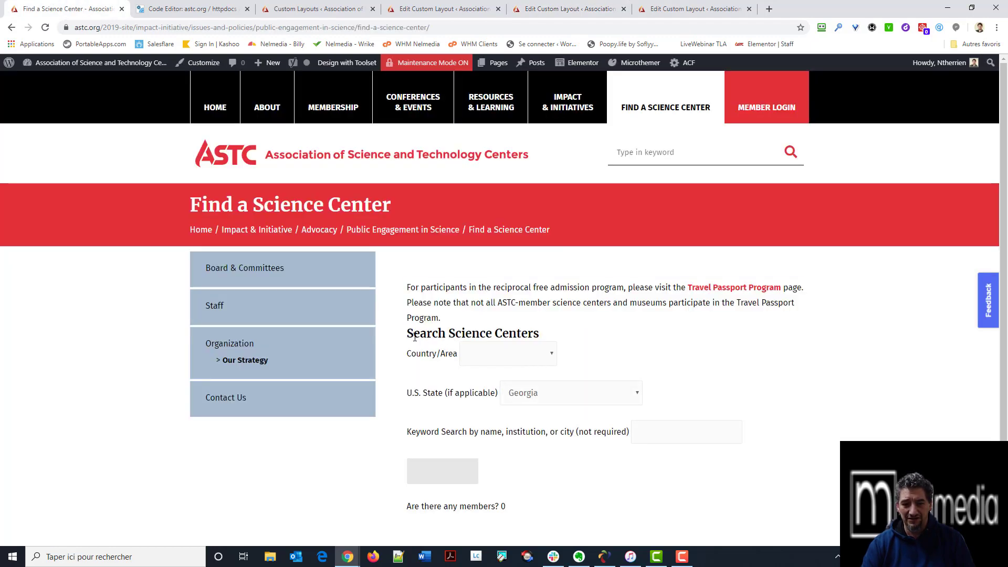
# Step: Browse the hook actions available for the Search Form and Results layout, from the Content group to the Footer group, keeping entry_after
pyautogui.click(666, 9)
pyautogui.click(326, 171)
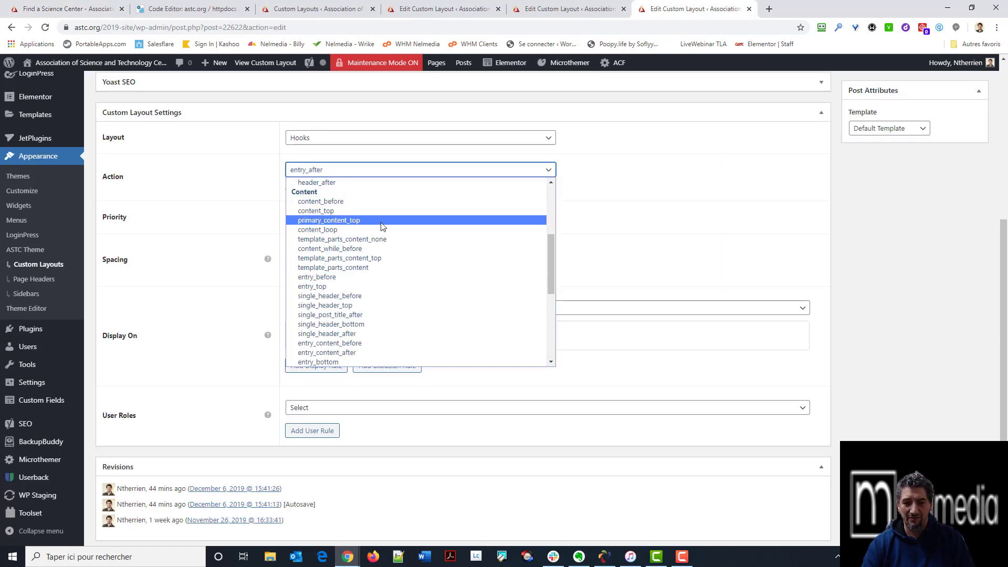
pyautogui.scroll(1, 550, 241)
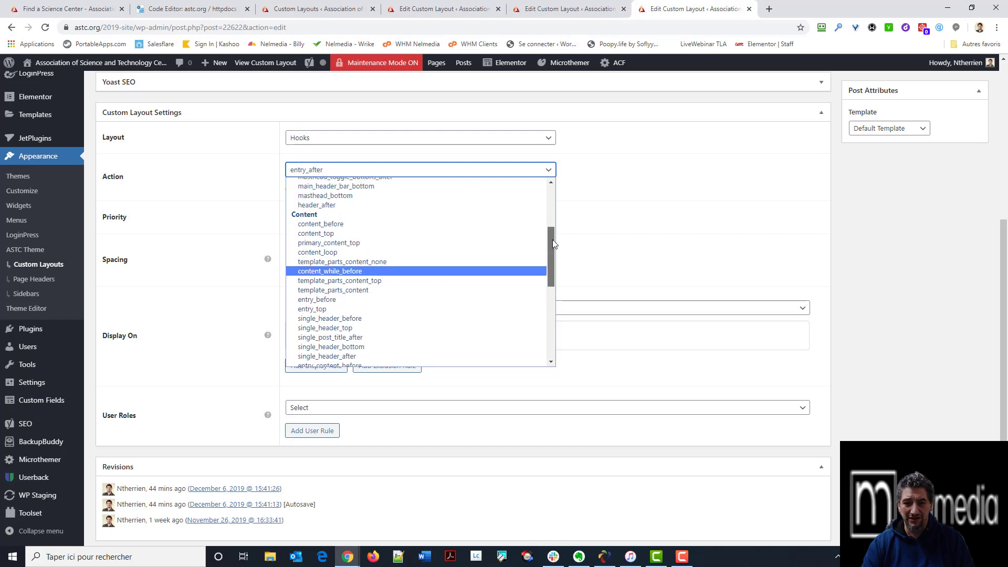
pyautogui.moveTo(553, 245); pyautogui.dragTo(546, 336)
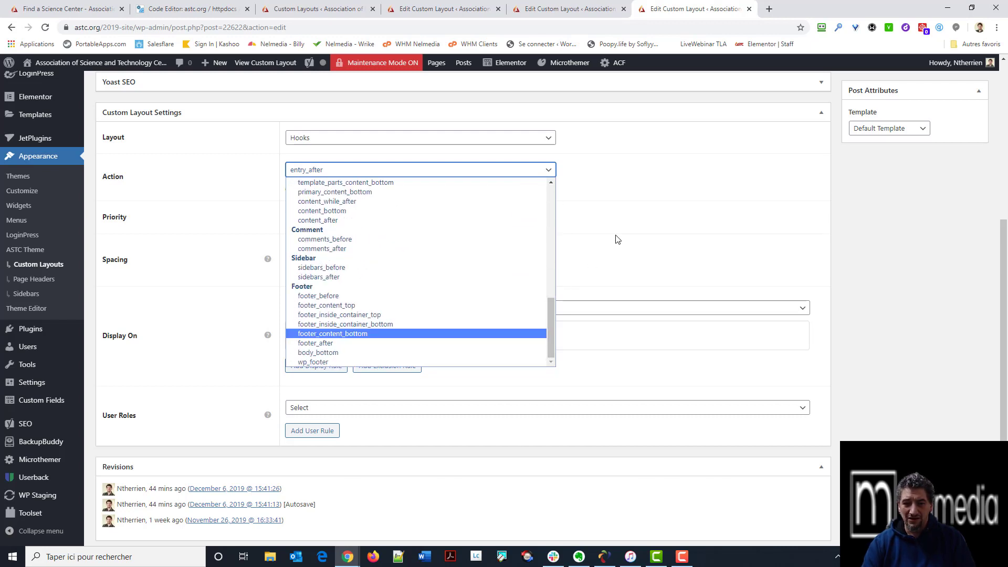
pyautogui.click(623, 180)
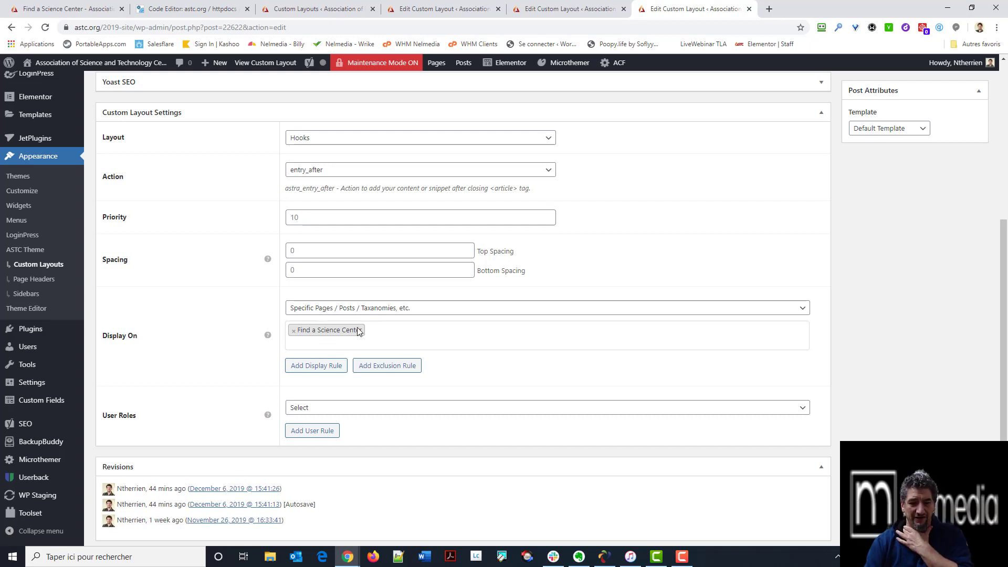
# Step: Check the Find a Science Center page again and review the Search Form and Results layout's code from end to start
pyautogui.click(44, 8)
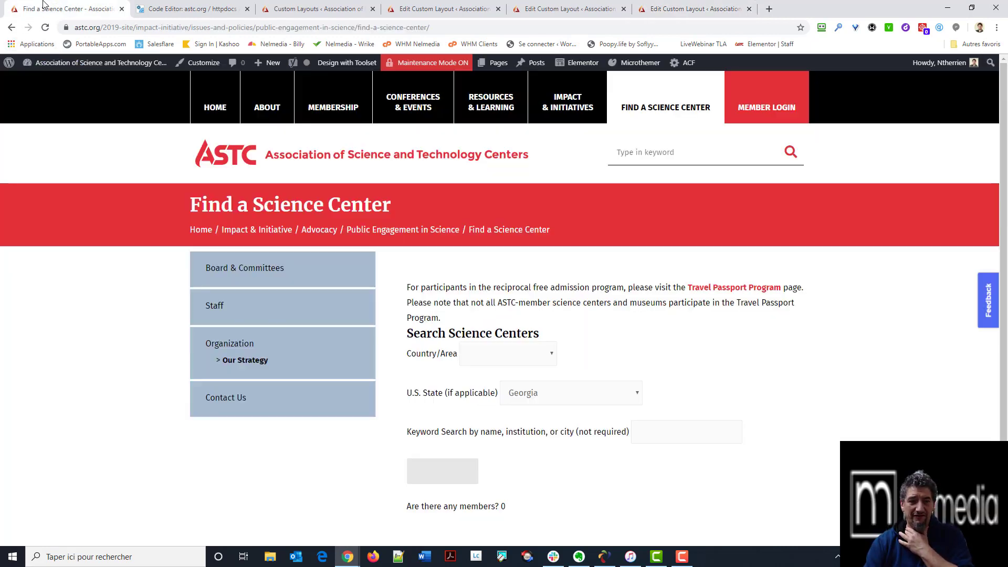
pyautogui.click(672, 6)
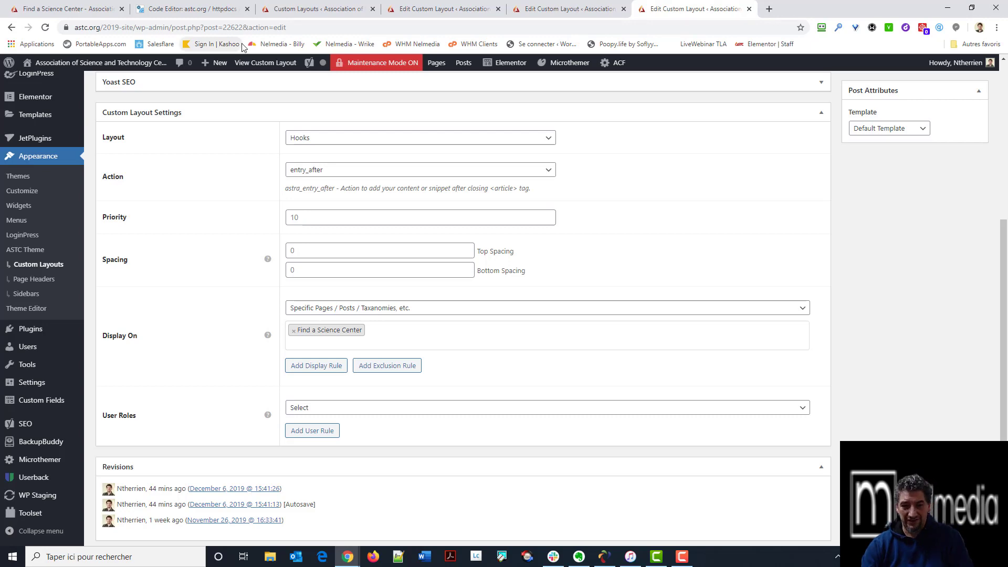
pyautogui.scroll(5, 512, 294)
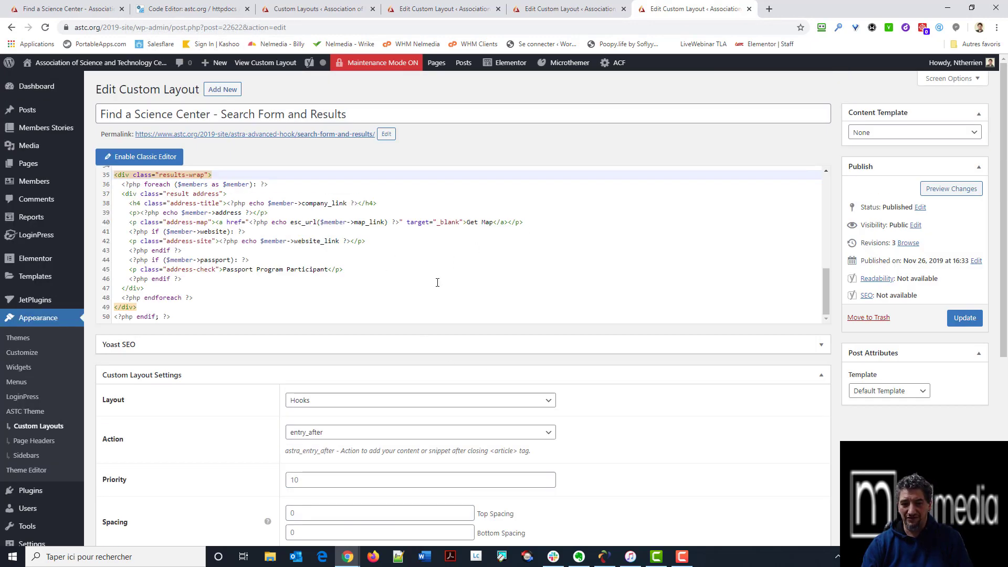
pyautogui.scroll(6, 474, 298)
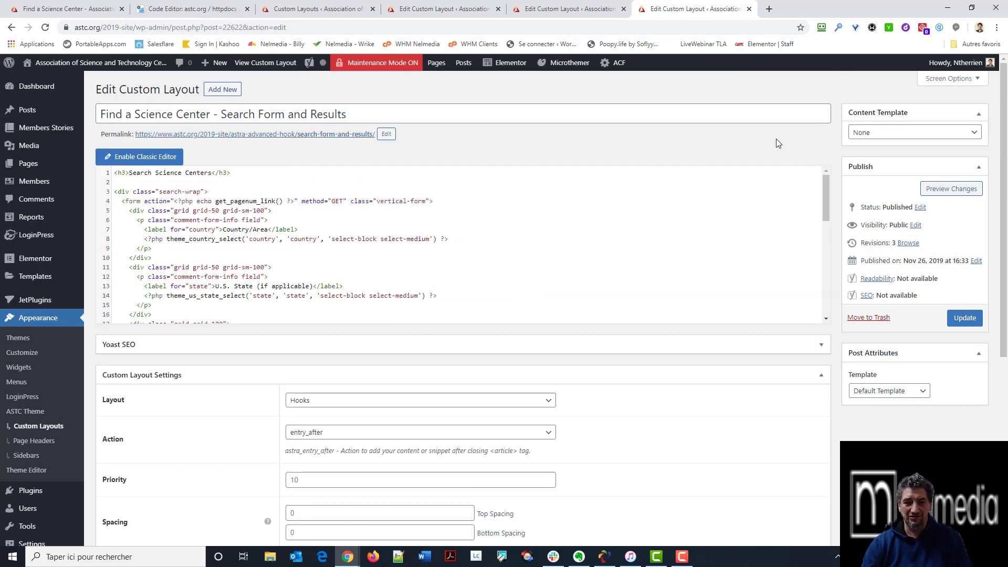